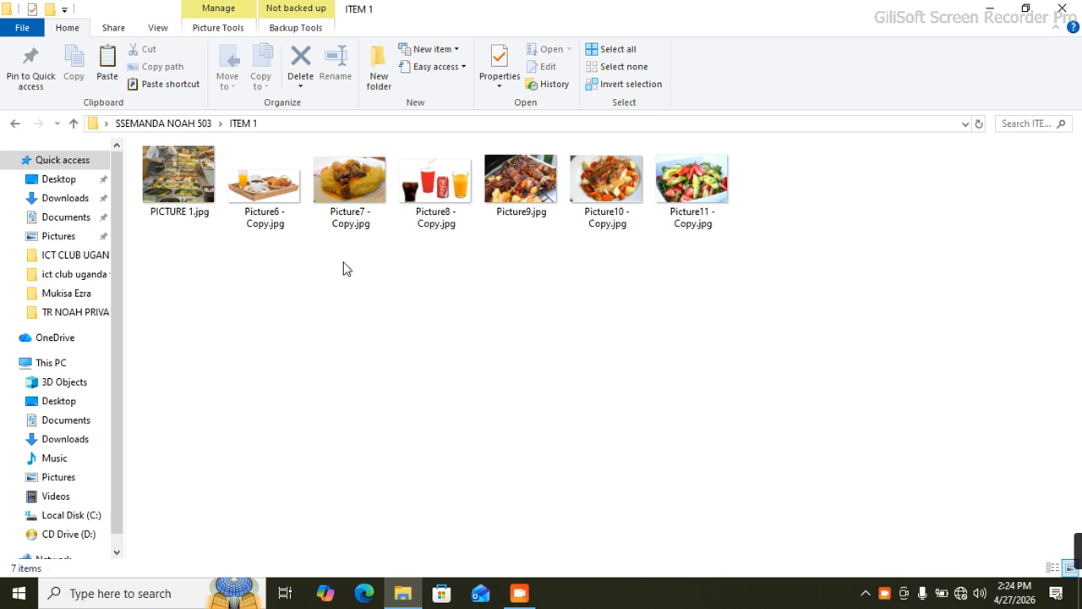
Step: Create a new Publisher document in the ITEM 1 folder, named as the Shamim restaurant flyer plus the author's name
right_click(346, 265)
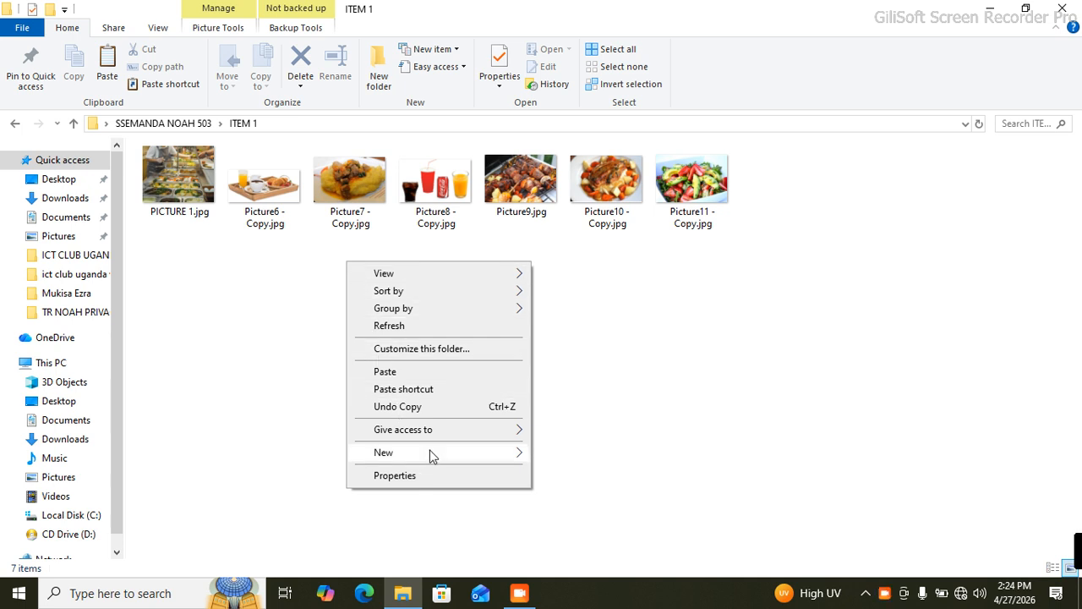
mouse_move(441, 457)
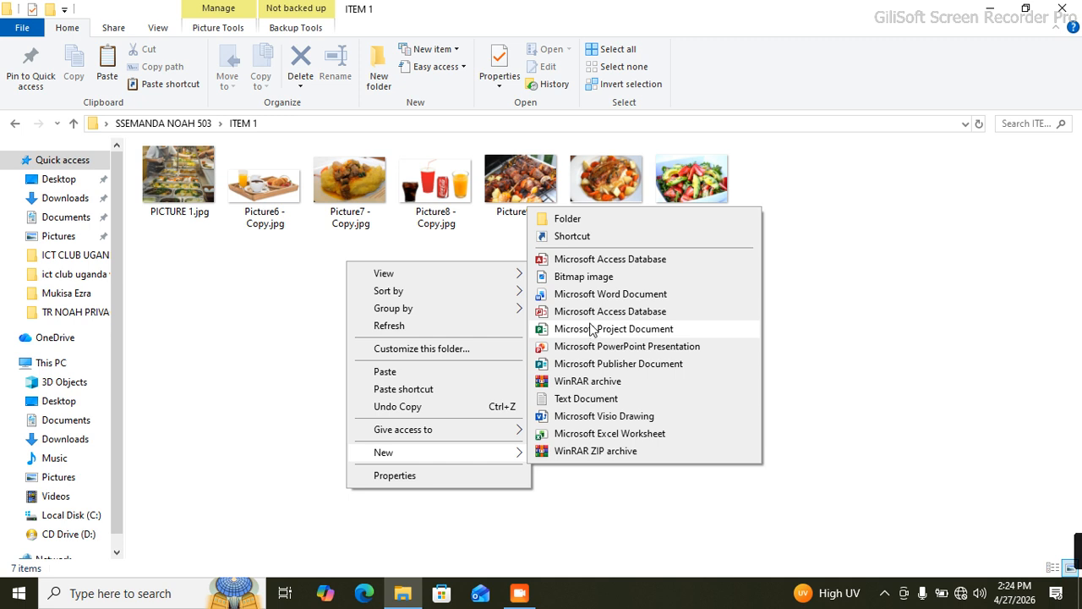
left_click(627, 368)
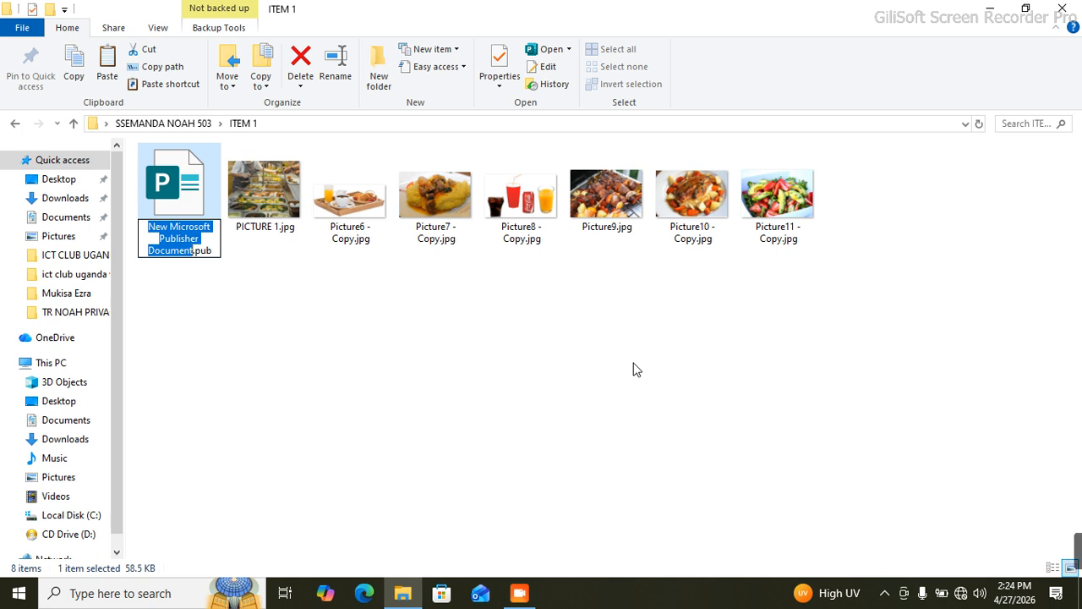
type("SH")
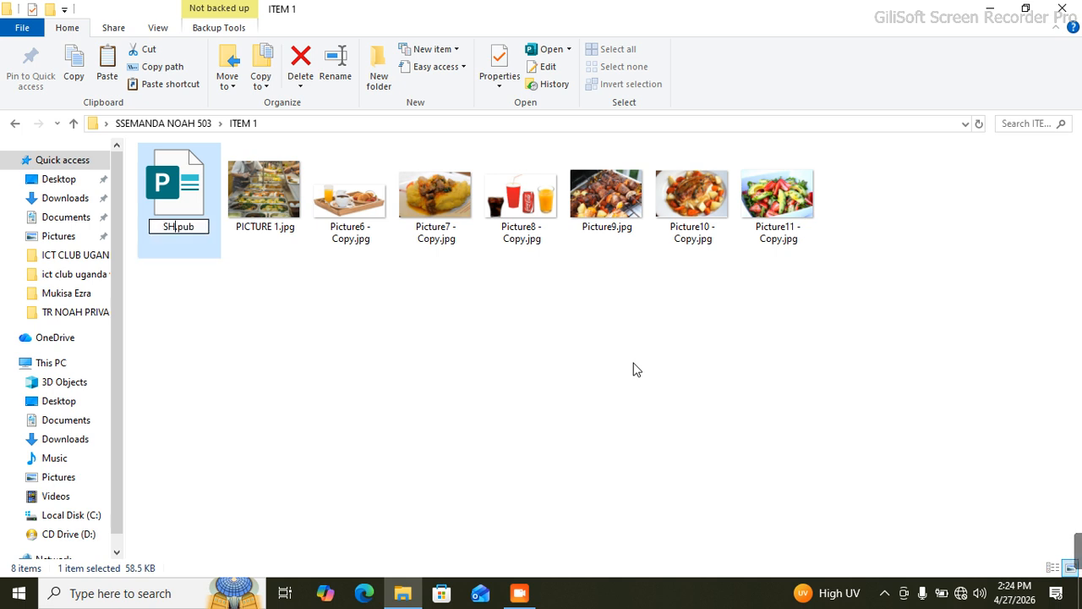
type("AMIM")
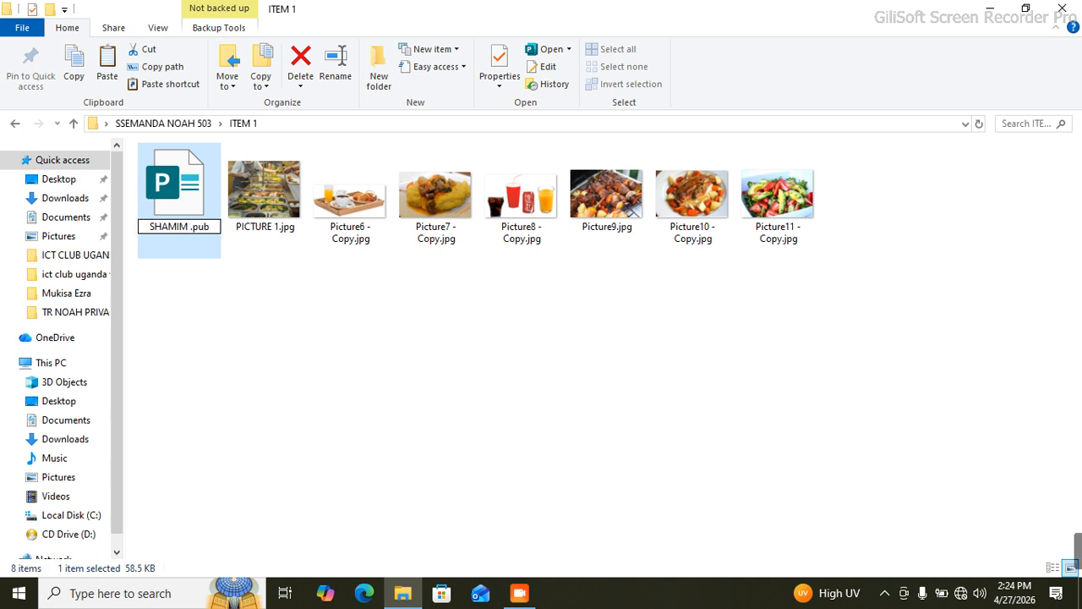
type(" RESTAUR")
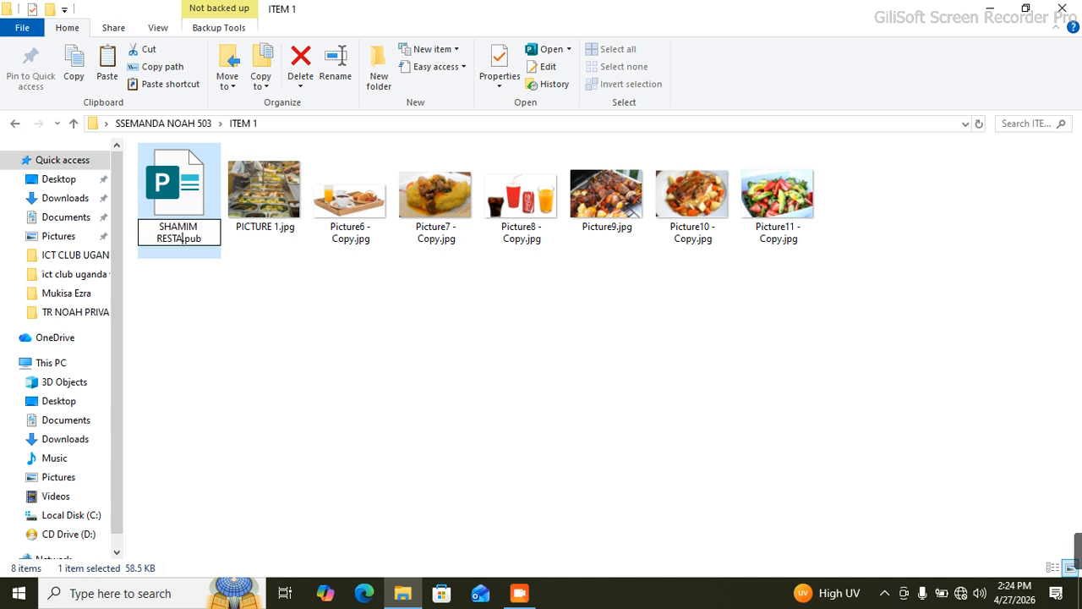
type("ANT")
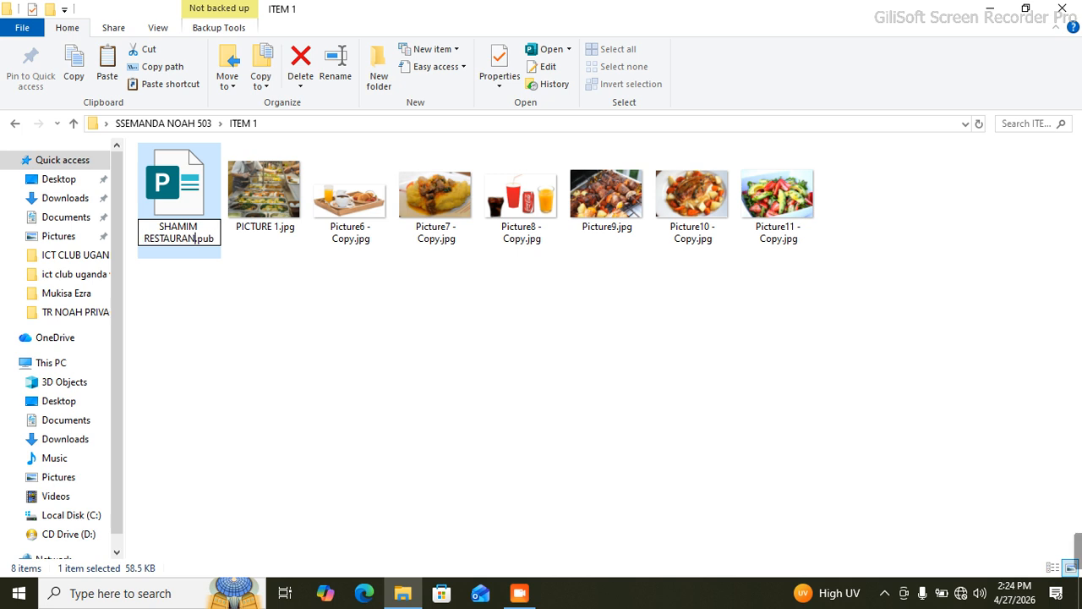
type(" FLYER")
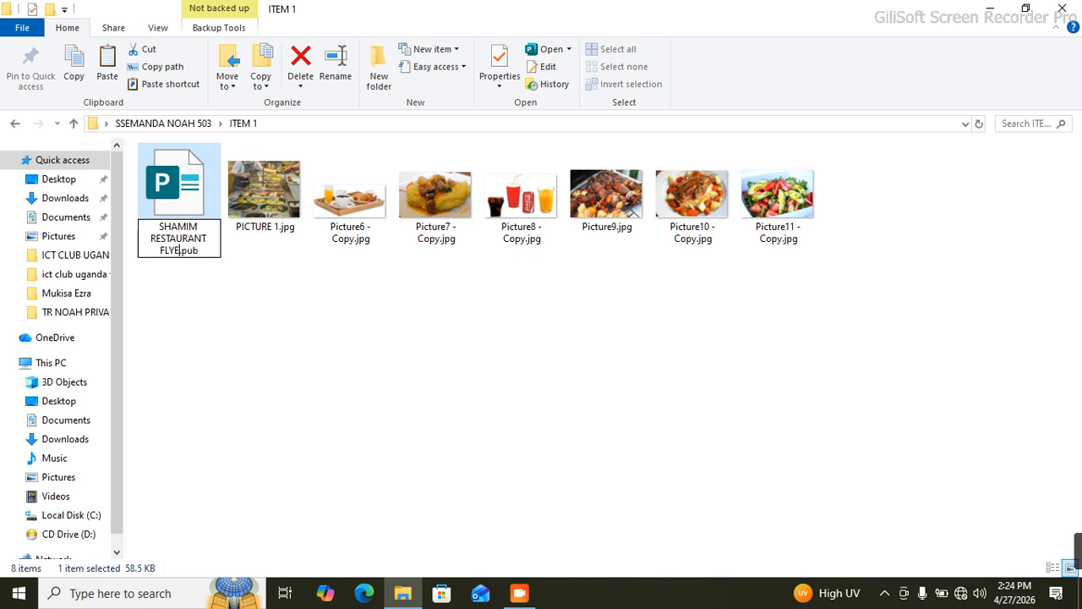
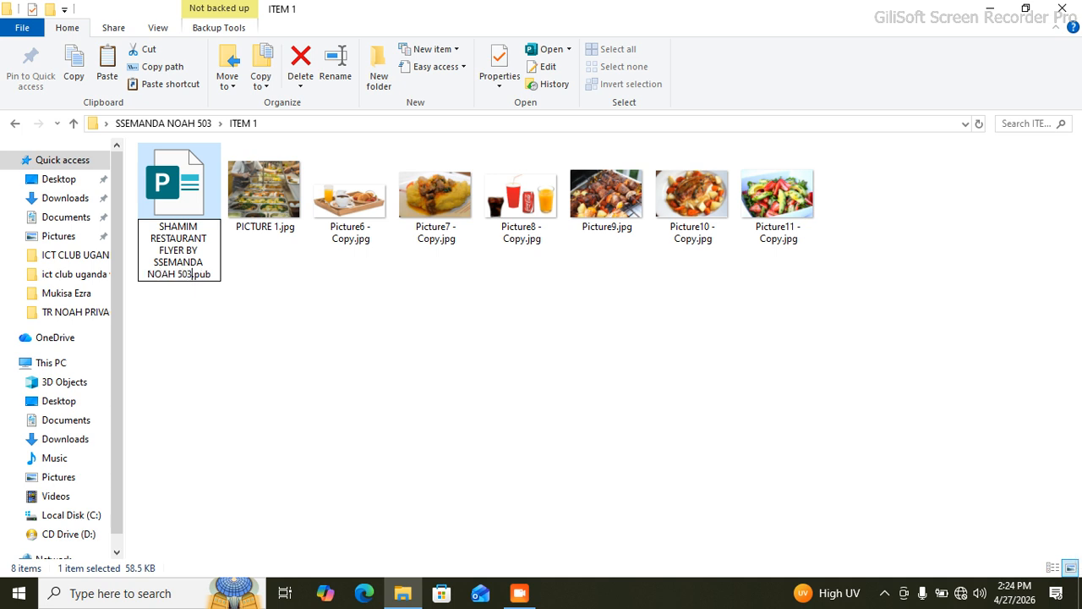
key("Return")
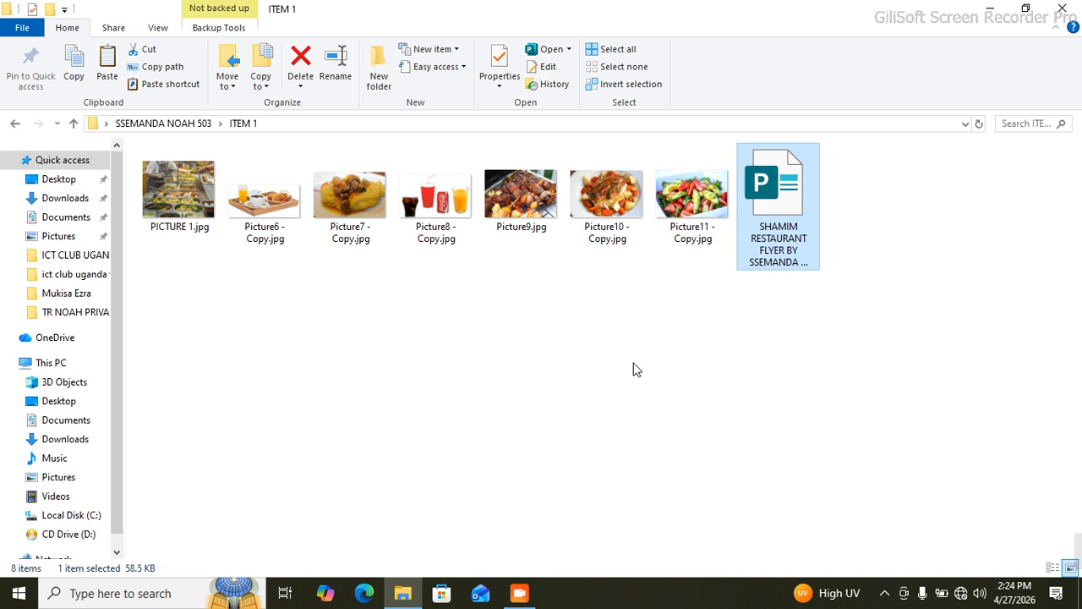
Step: Open the new flyer file and give it an A4 portrait page with Moderate 0.5-inch margins
double_click(783, 194)
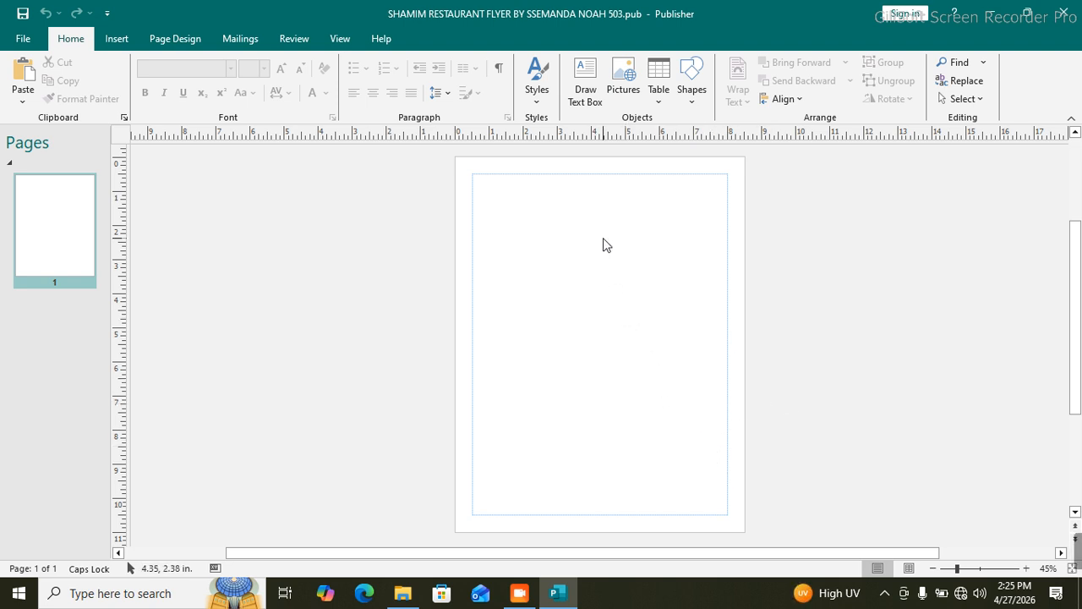
left_click(179, 40)
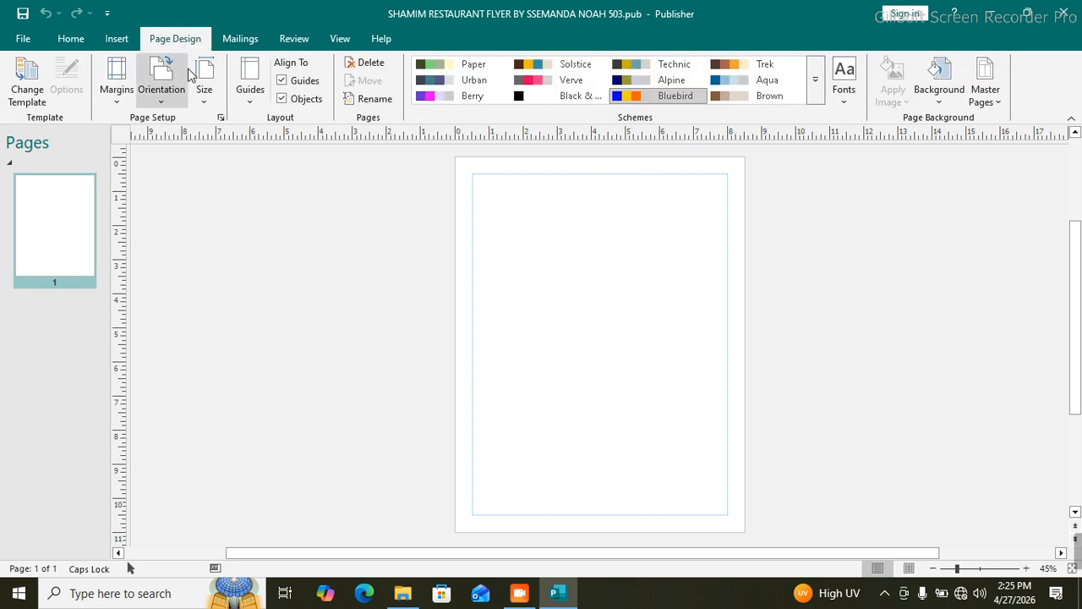
left_click(204, 103)
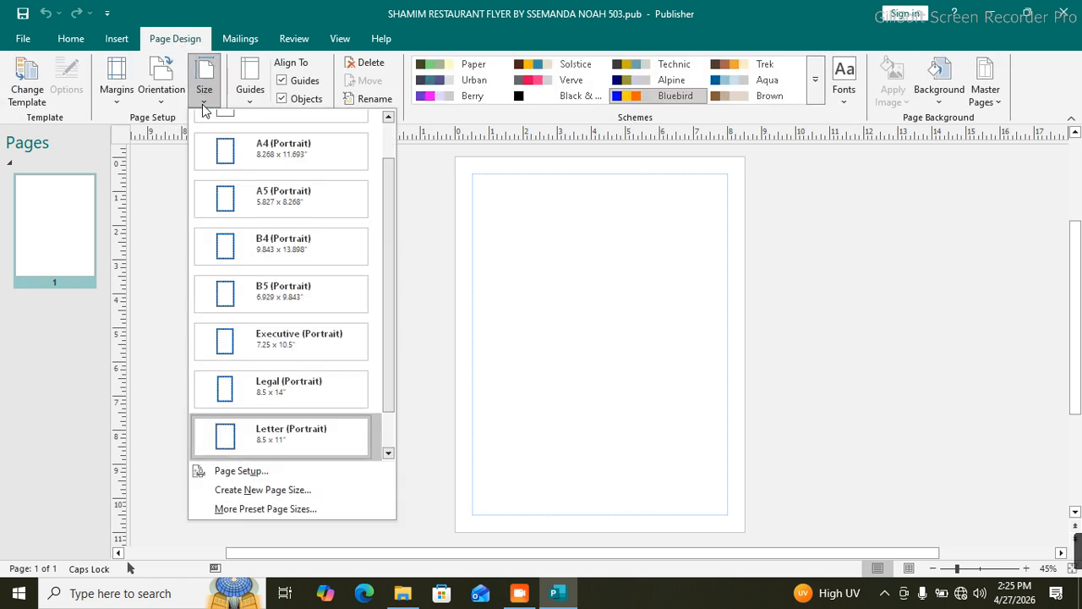
left_click(282, 154)
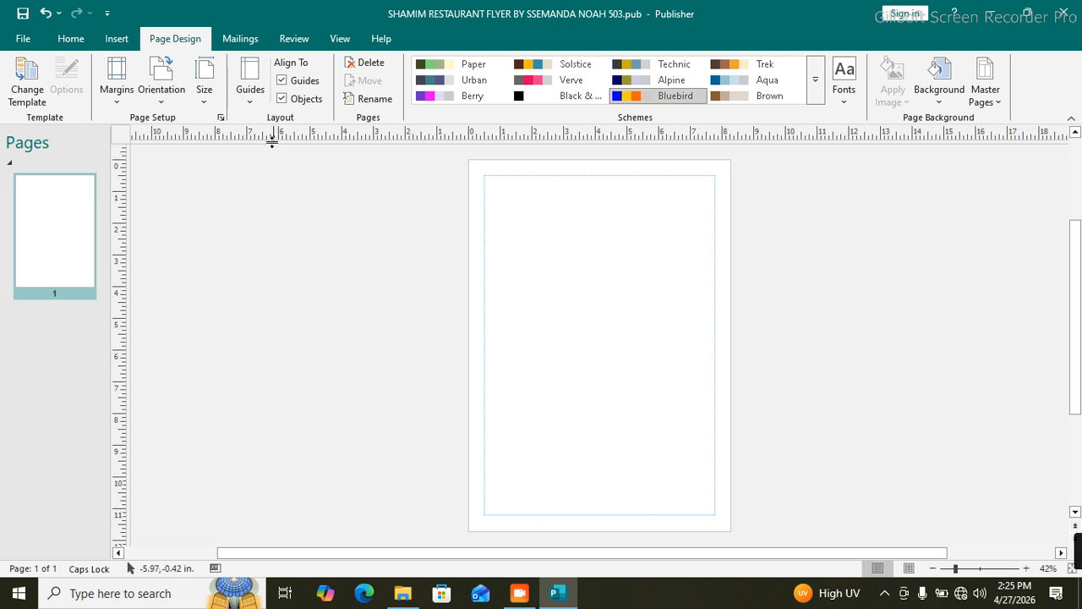
left_click(118, 96)
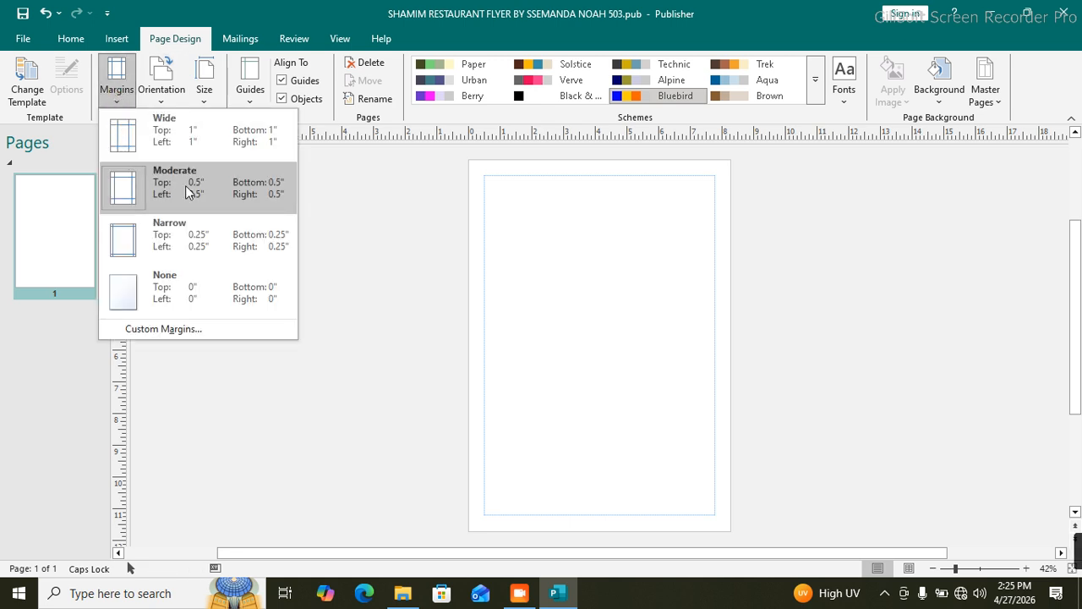
left_click(237, 194)
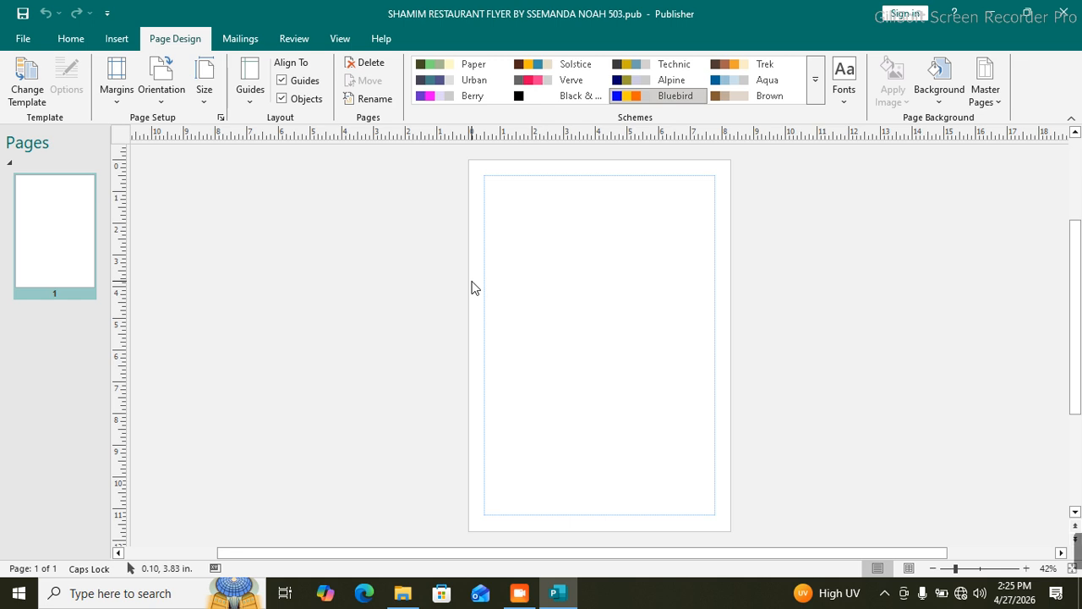
Step: Search for 'SHAMIM' and open the sample restaurant flyer PDF in Edge
key("super")
type("SHAMIM")
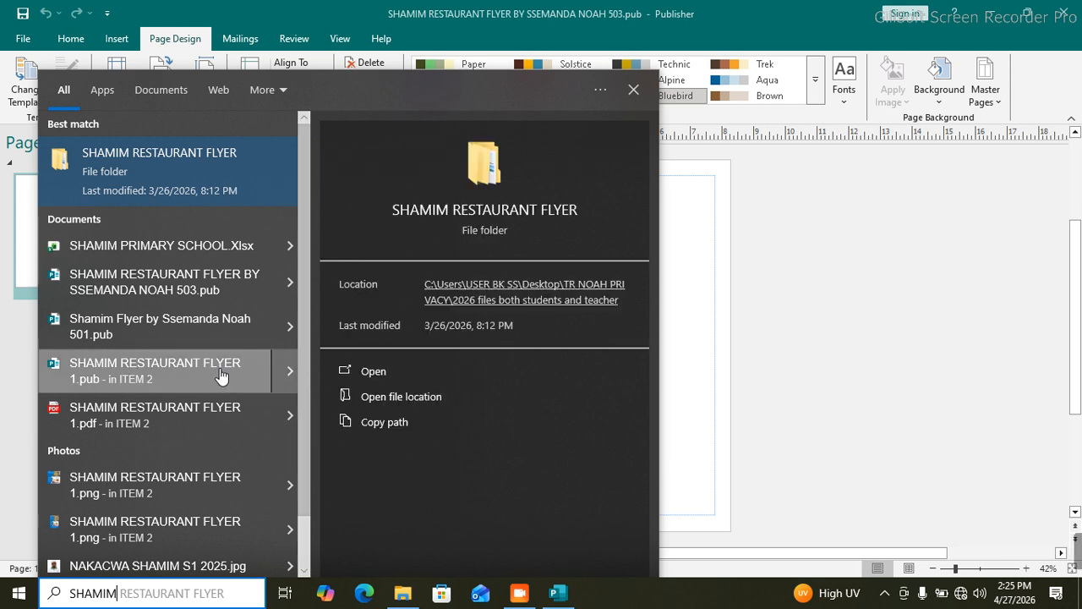
left_click(197, 408)
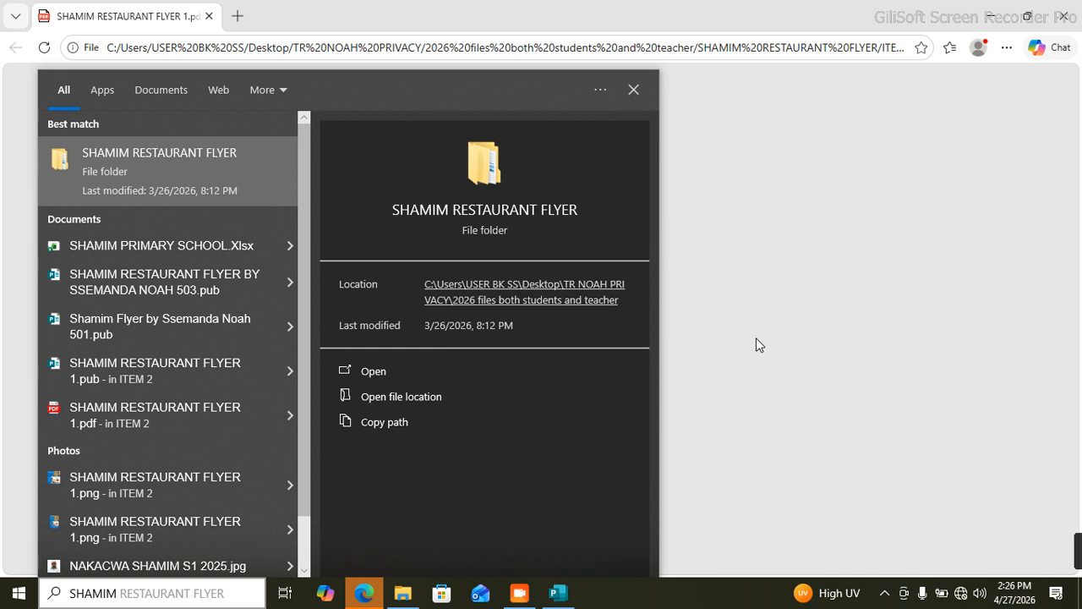
left_click(755, 340)
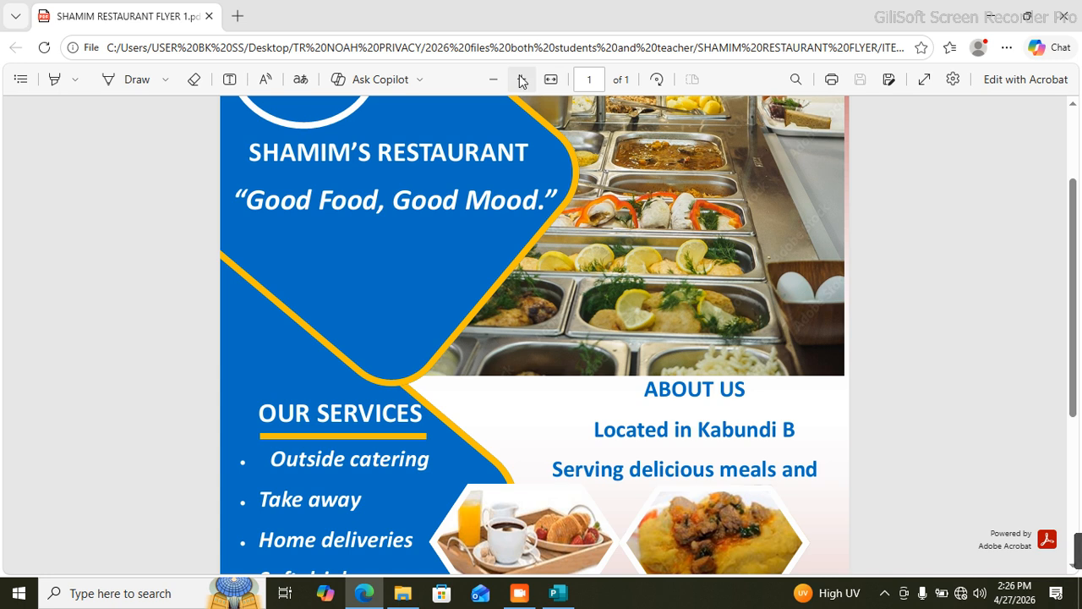
Step: Zoom out until the whole sample flyer is visible, then minimize Edge
left_click(499, 80)
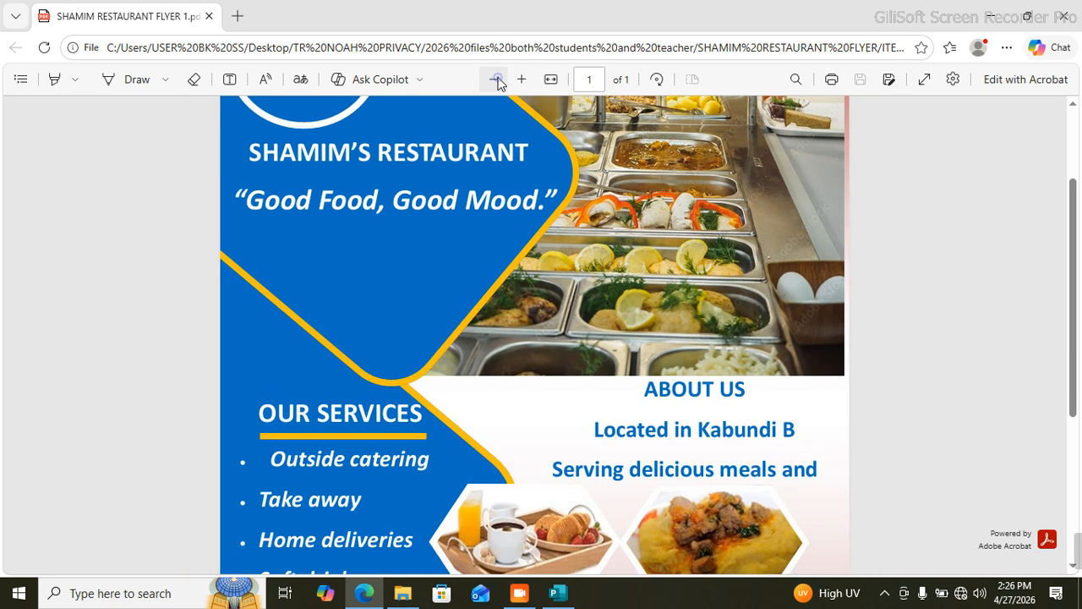
left_click(499, 80)
left_click(497, 80)
left_click(497, 80)
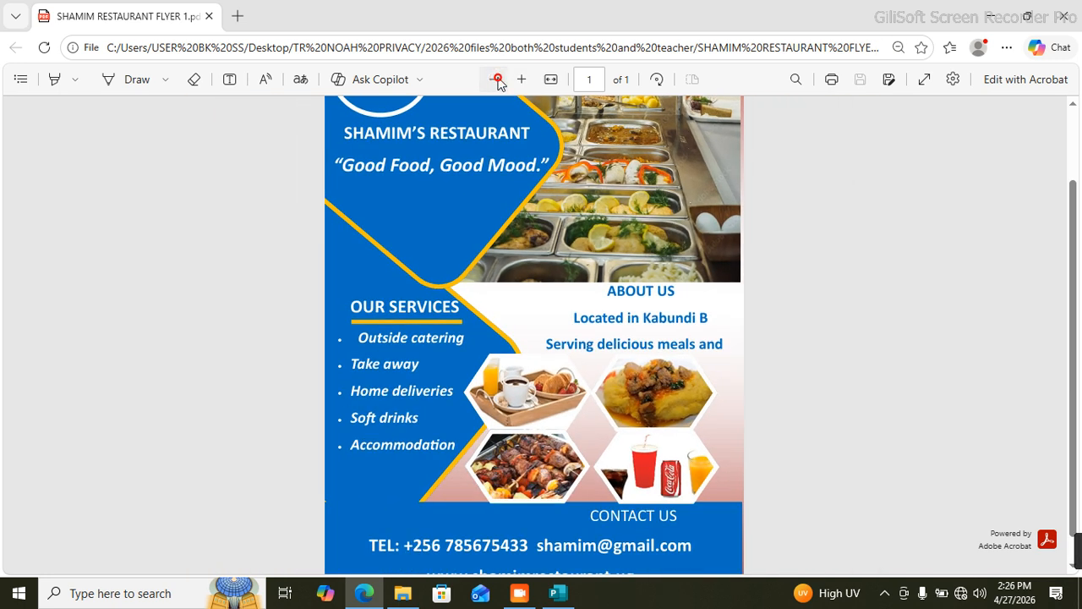
left_click(498, 80)
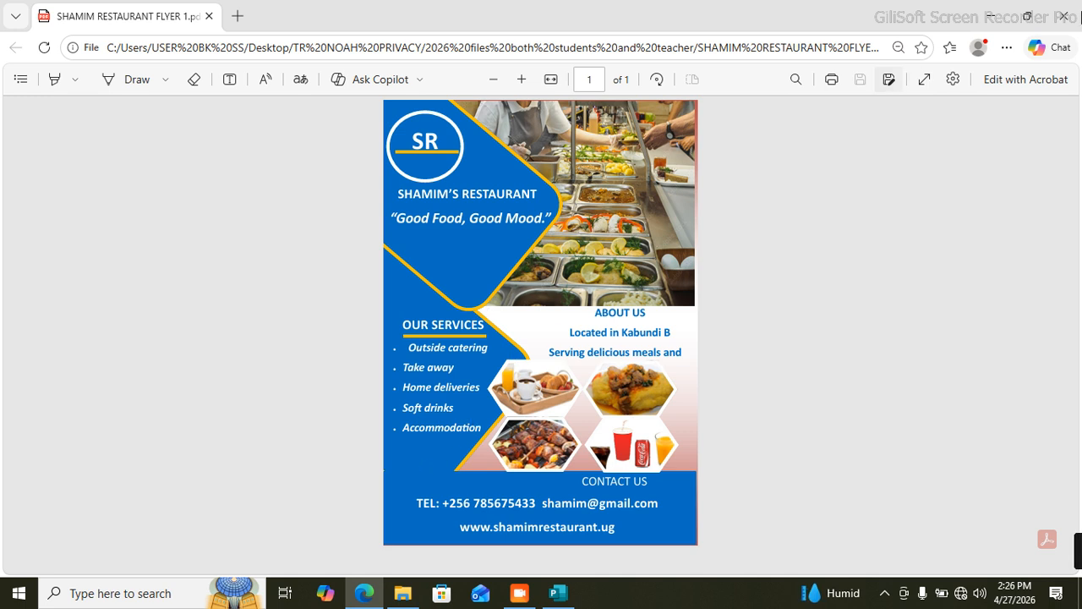
left_click(989, 21)
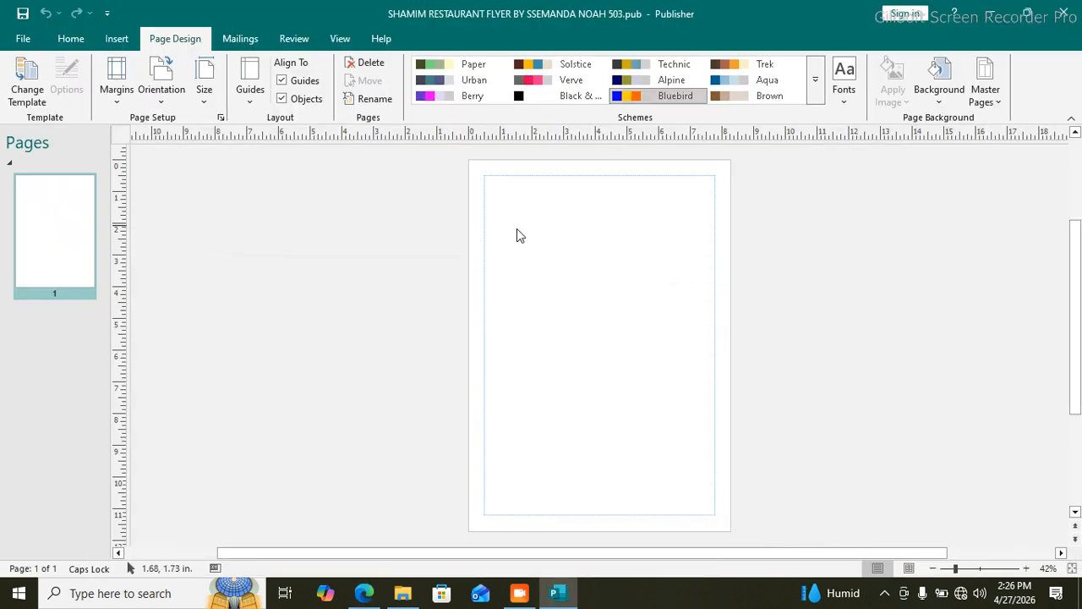
Step: Draw a 6.78 x 2.5 inch rounded-corner rectangle across the top of the page
left_click(116, 41)
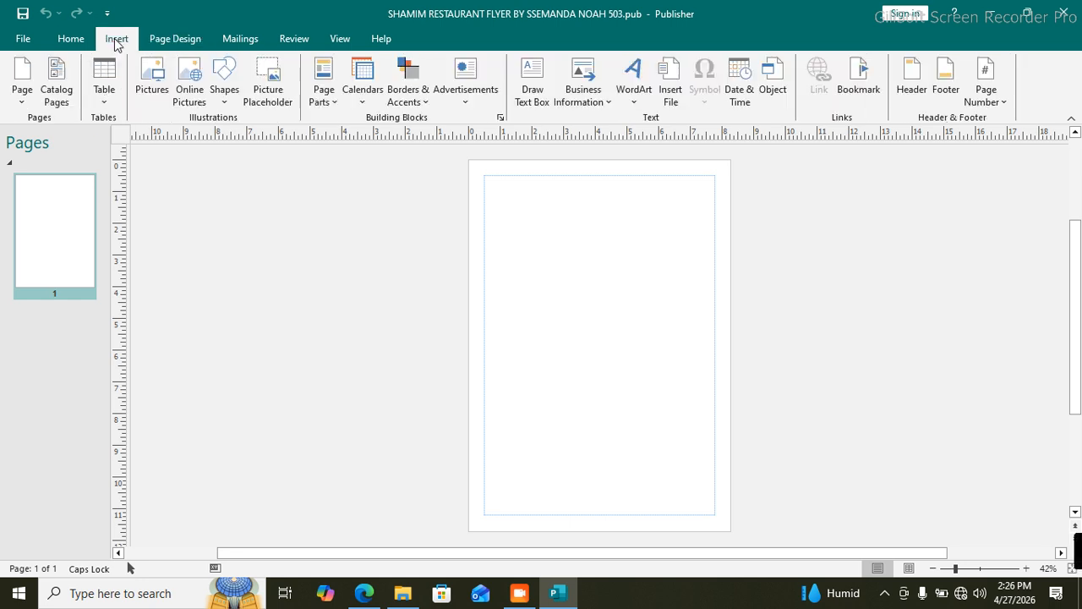
left_click(224, 100)
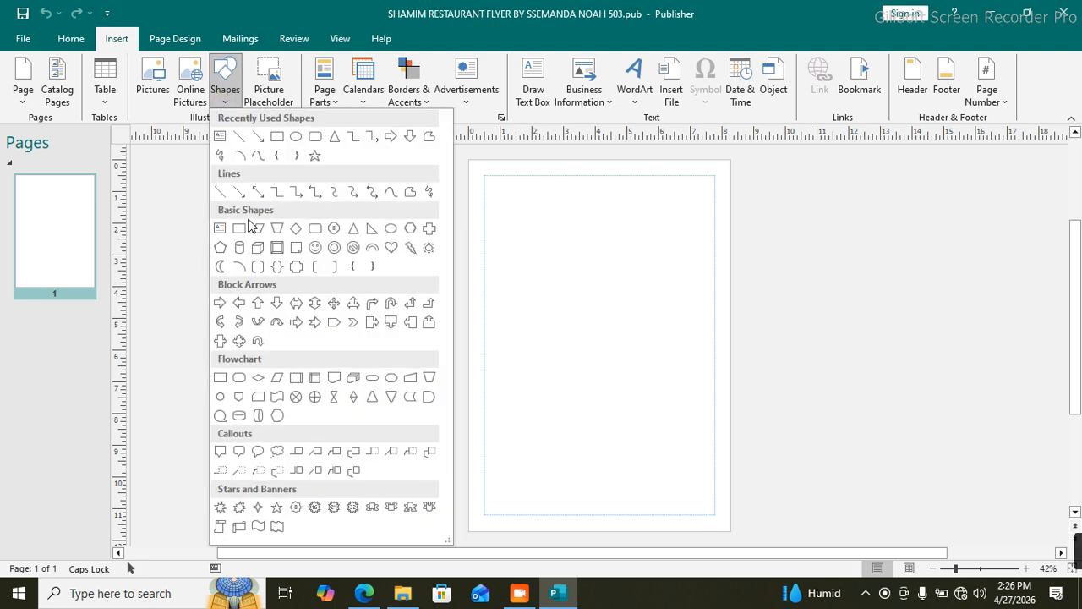
left_click(315, 230)
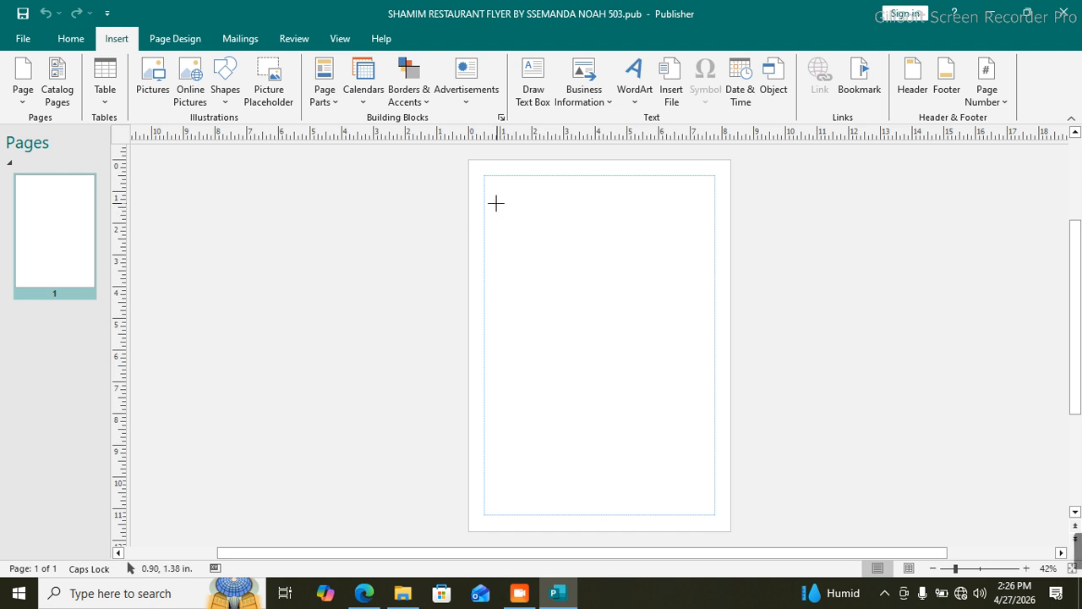
left_click_drag(490, 200, 705, 279)
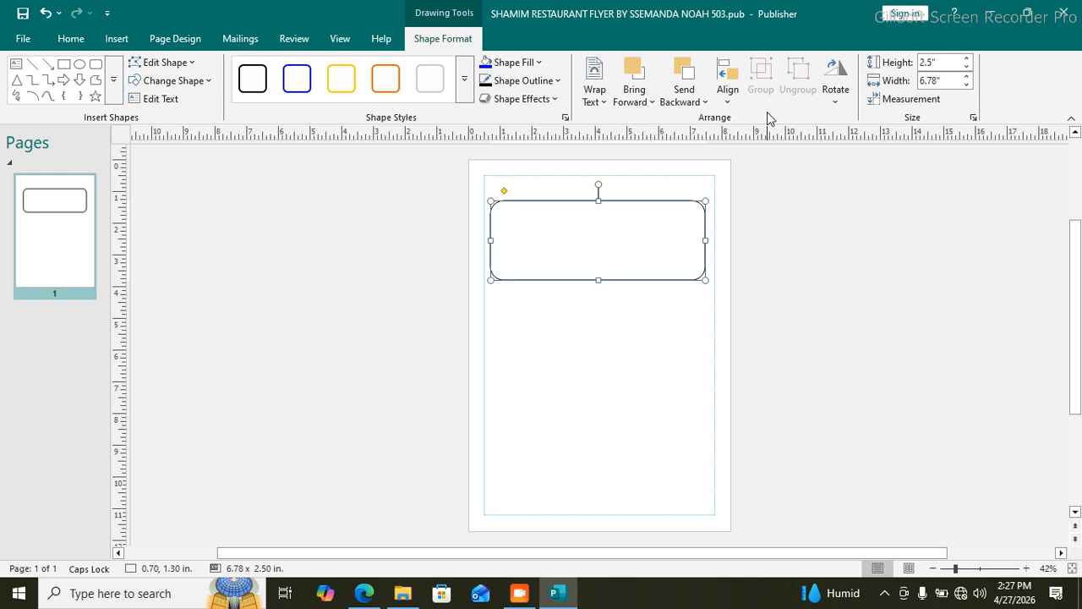
Step: Rotate the rounded rectangle 40° and move it partly off the page's top-left corner
left_click(834, 103)
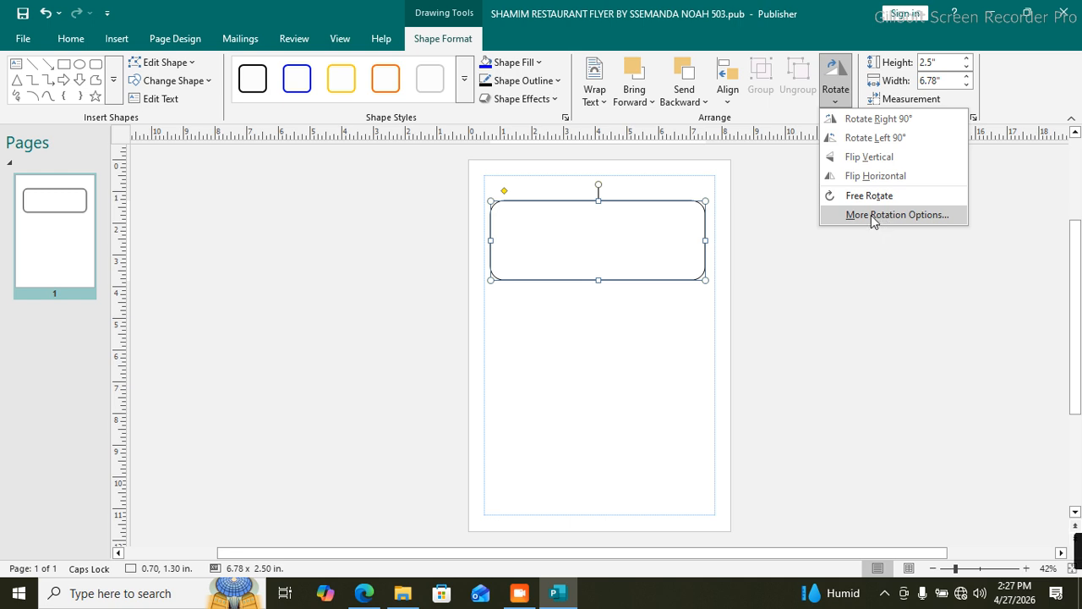
left_click(873, 215)
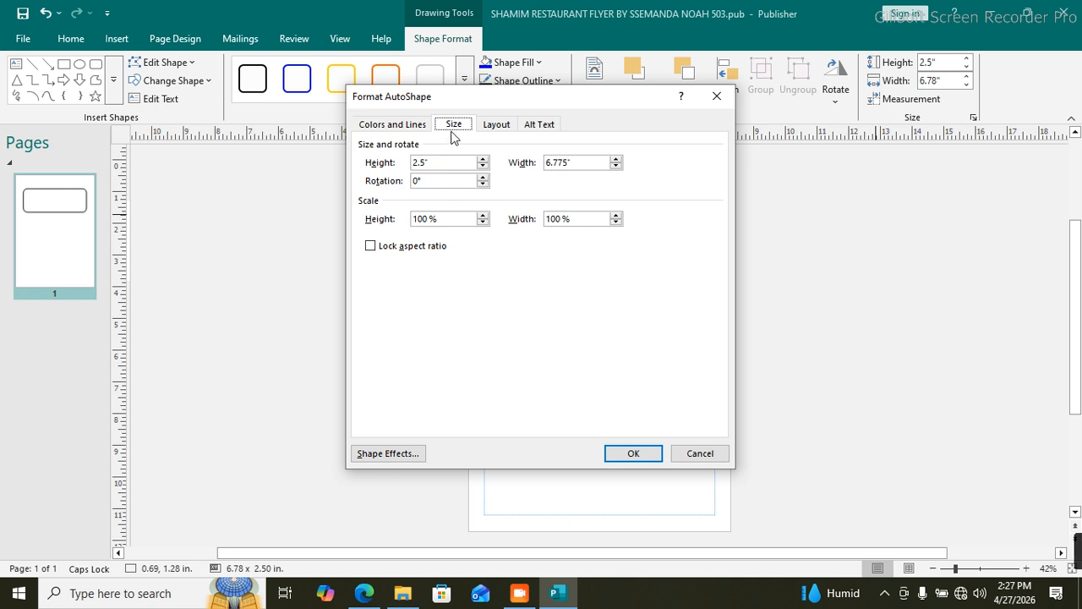
left_click(416, 185)
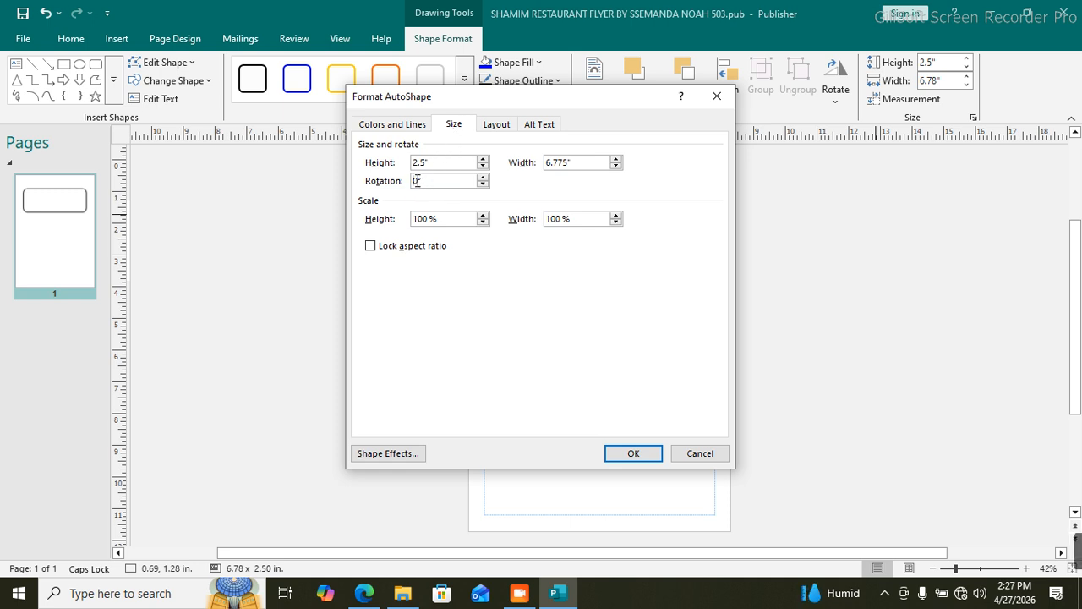
key("BackSpace")
left_click(621, 454)
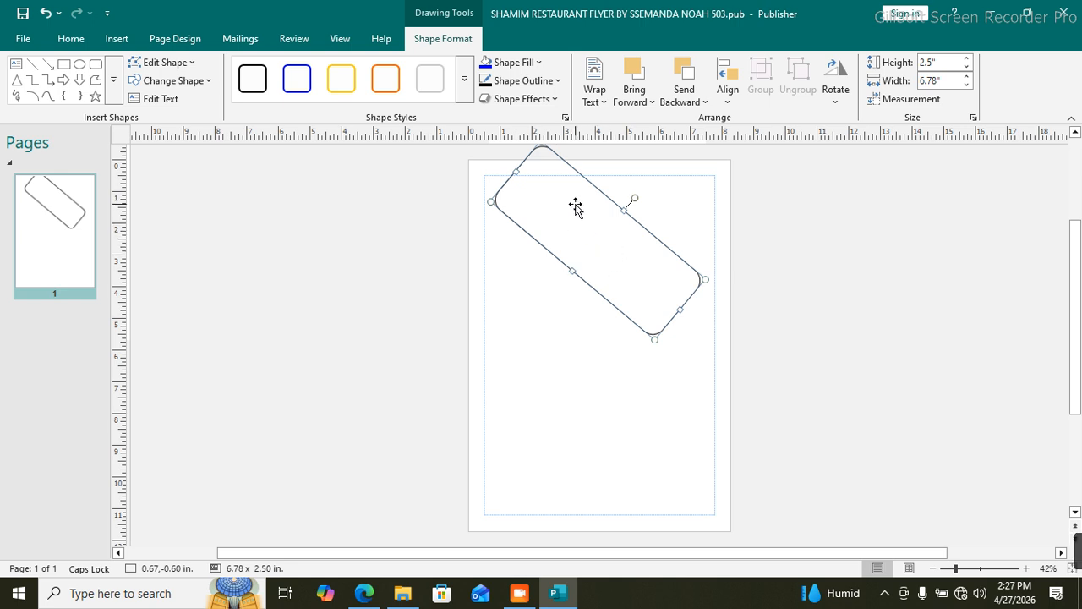
left_click_drag(601, 199, 507, 205)
left_click_drag(535, 249, 534, 239)
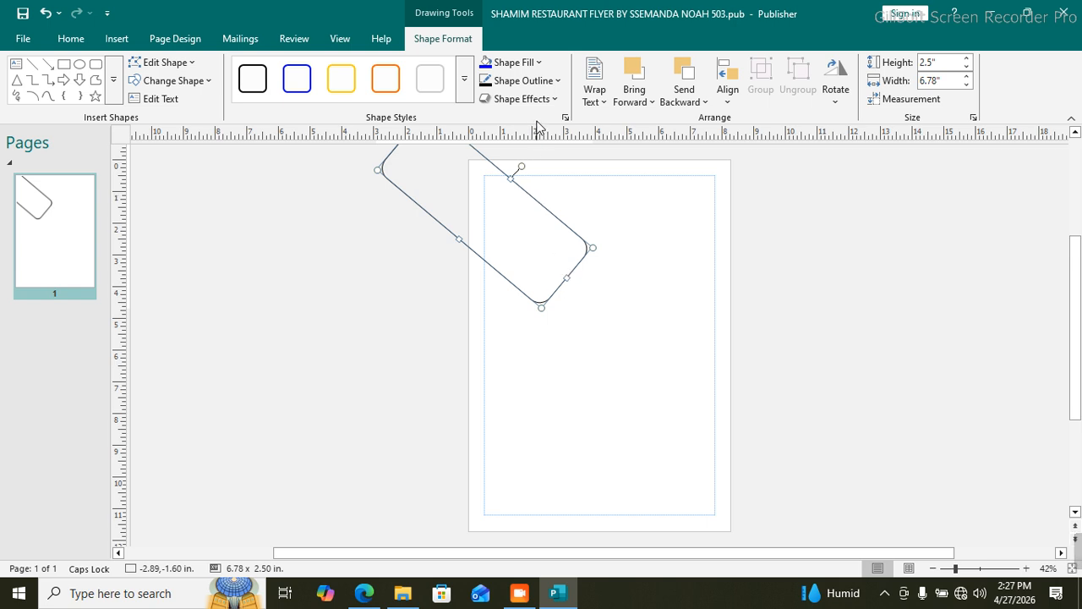
Step: Give the rotated rectangle a 6 pt gold outline and a solid blue fill
left_click(557, 80)
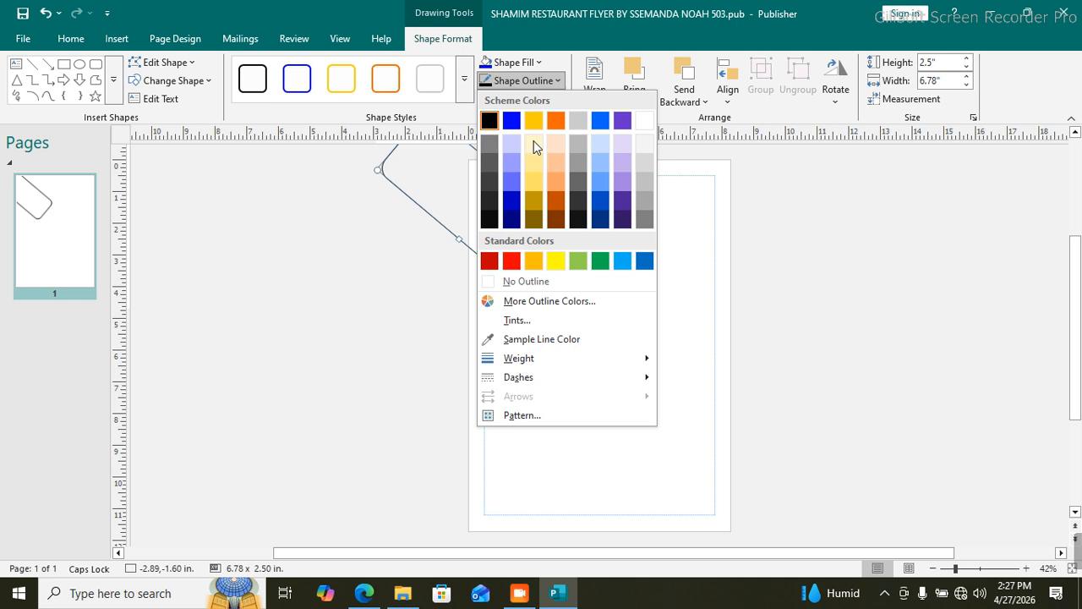
left_click(534, 262)
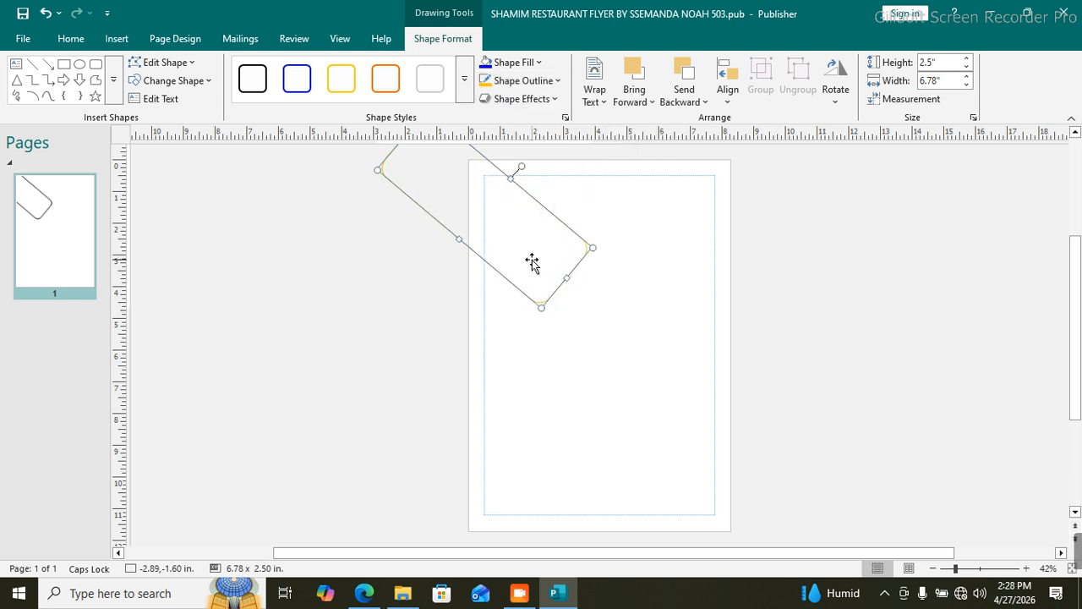
left_click(558, 81)
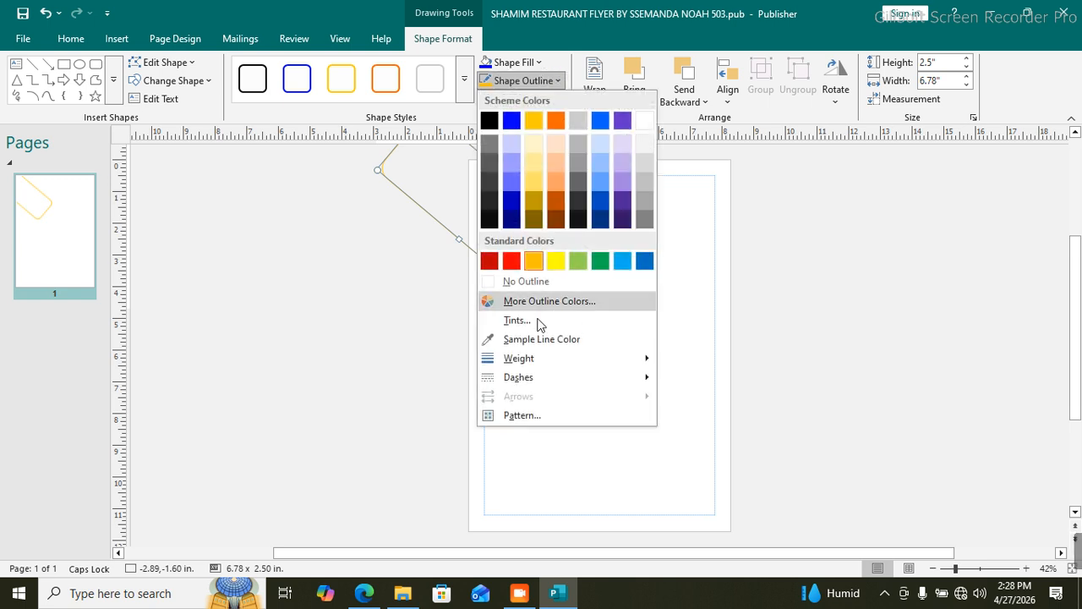
mouse_move(536, 362)
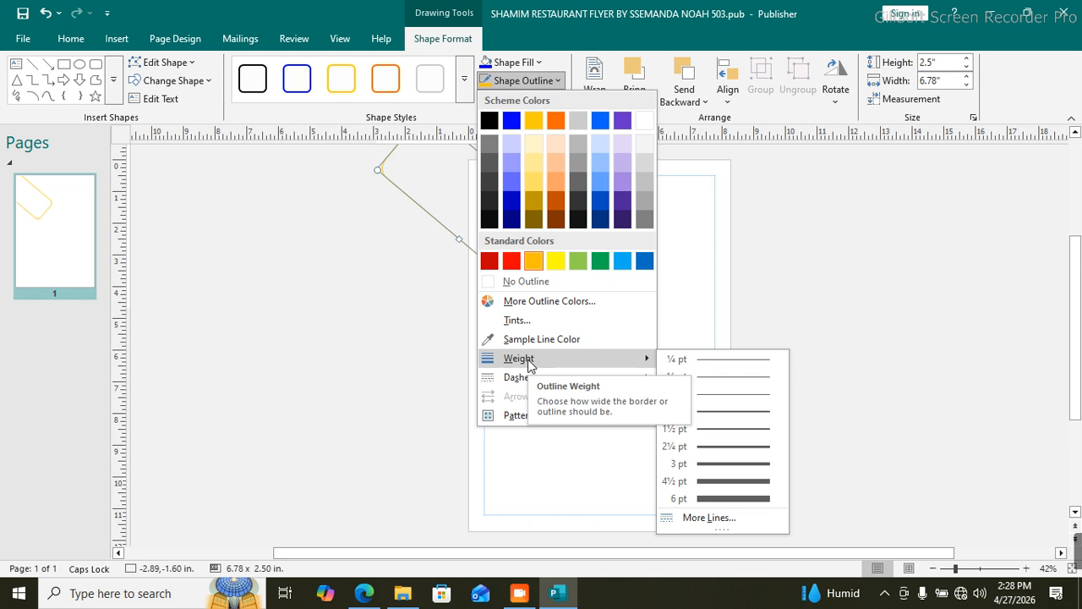
left_click(714, 498)
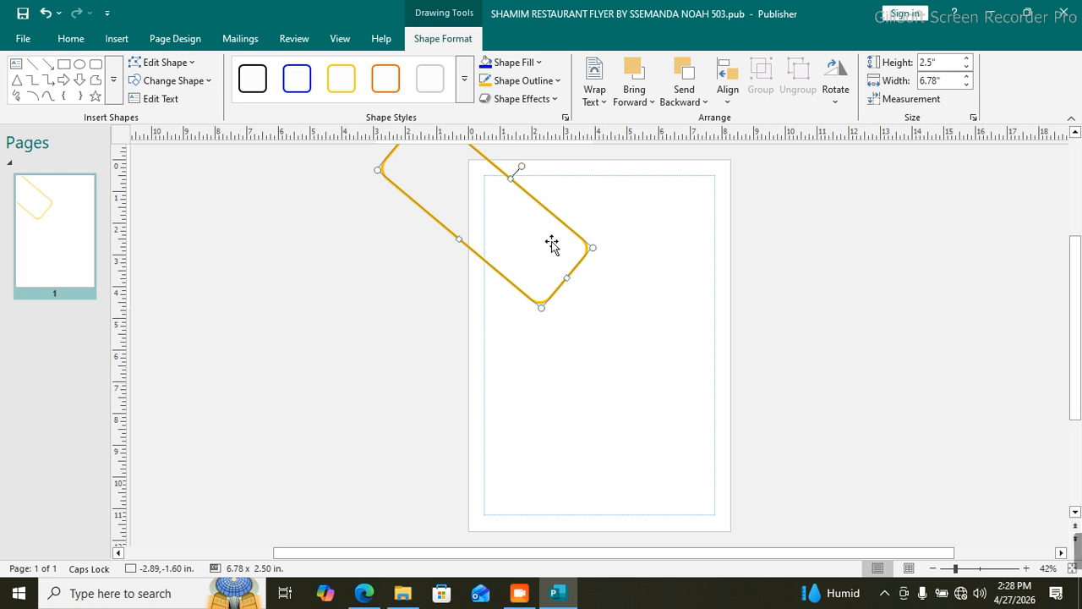
left_click(530, 68)
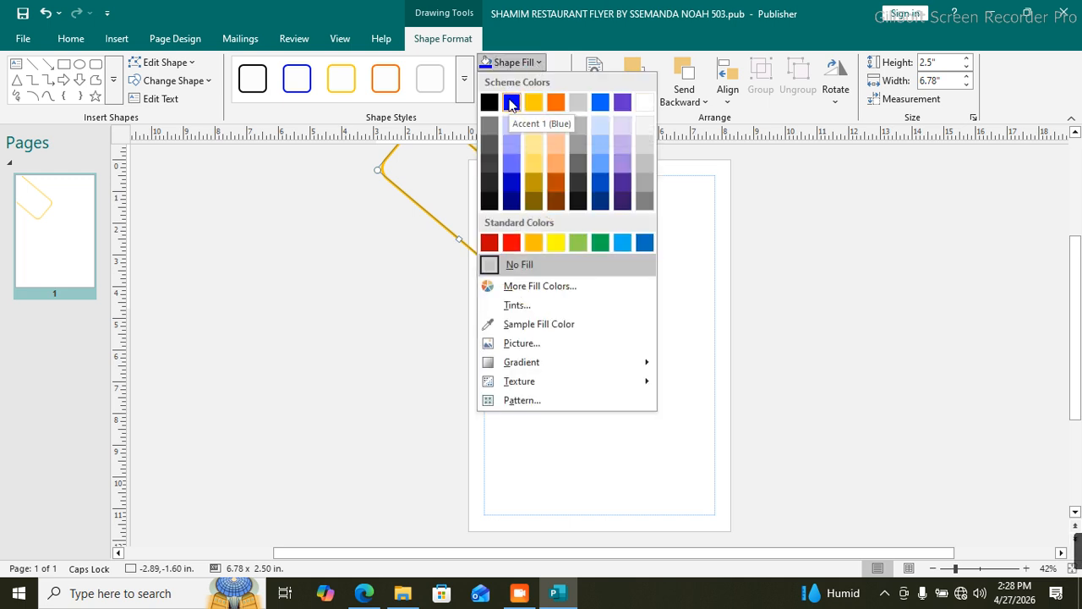
left_click(644, 243)
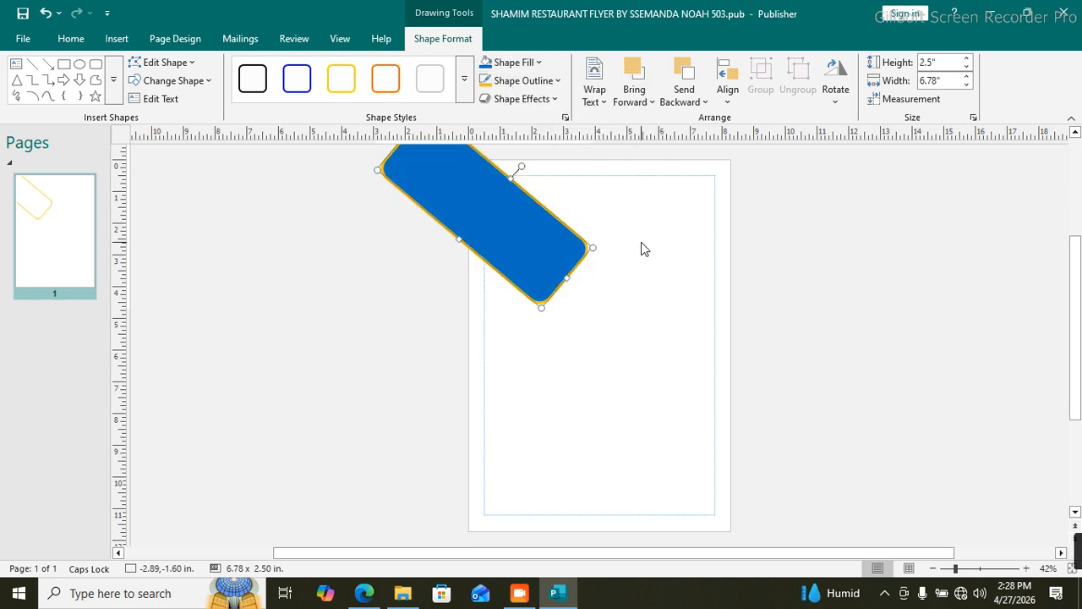
Step: Duplicate the blue rectangle, placing the copy below the original
left_click(559, 363)
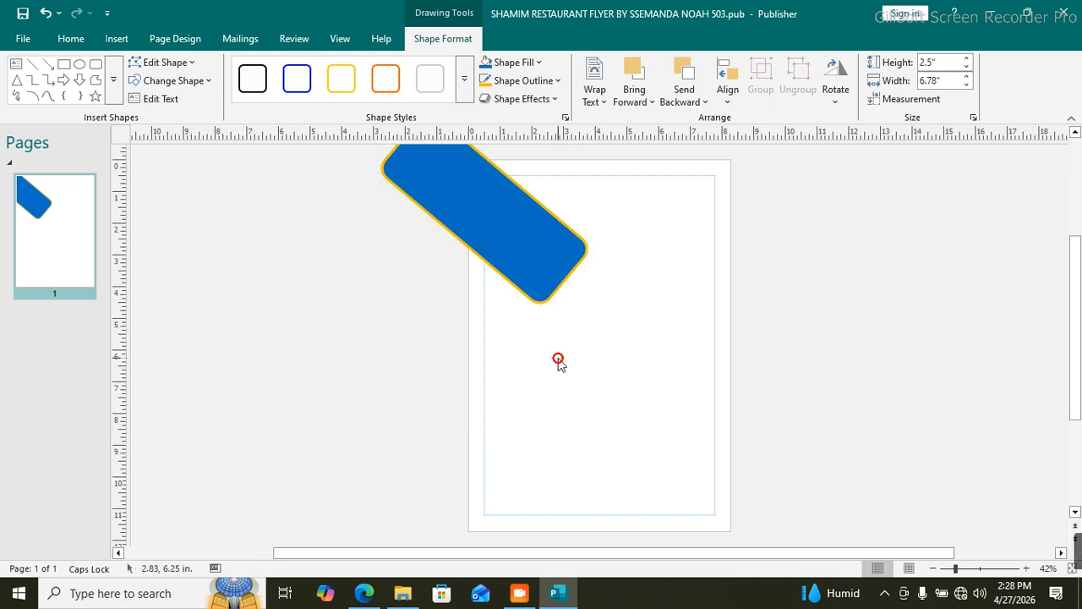
left_click(537, 301)
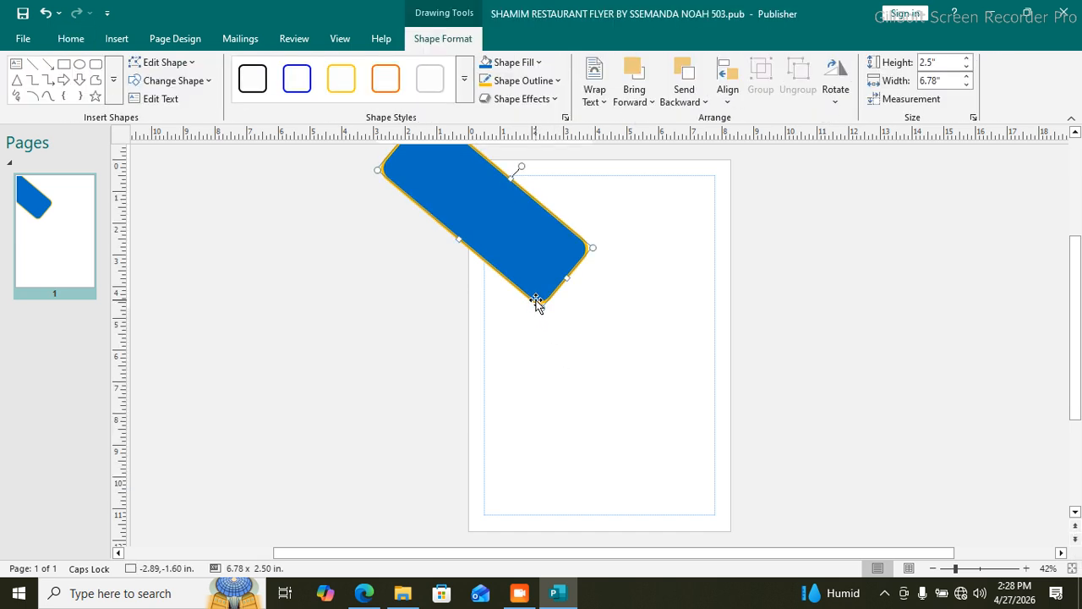
left_click_drag(537, 302, 539, 301)
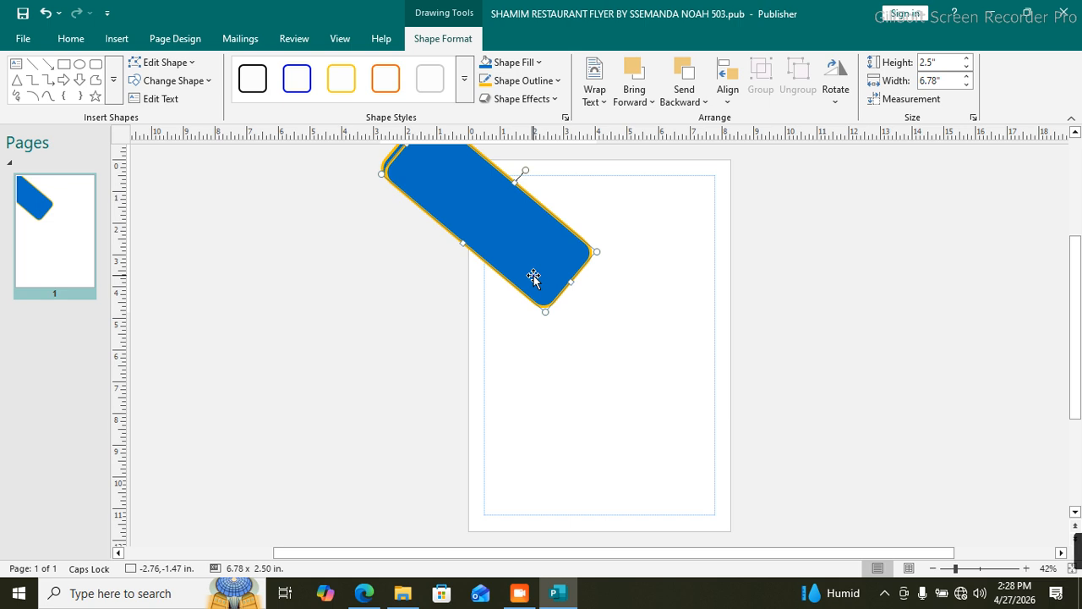
left_click_drag(533, 275, 526, 377)
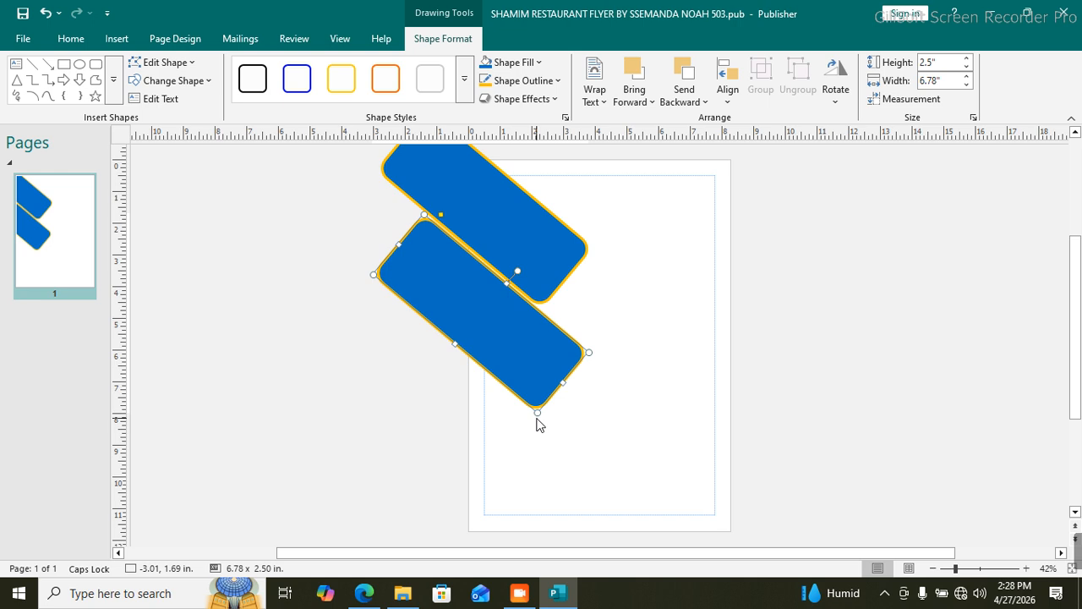
Step: Adjust both blue rectangles so they sit as two parallel diagonal bars
left_click(513, 233)
left_click_drag(513, 232, 513, 222)
left_click(492, 305)
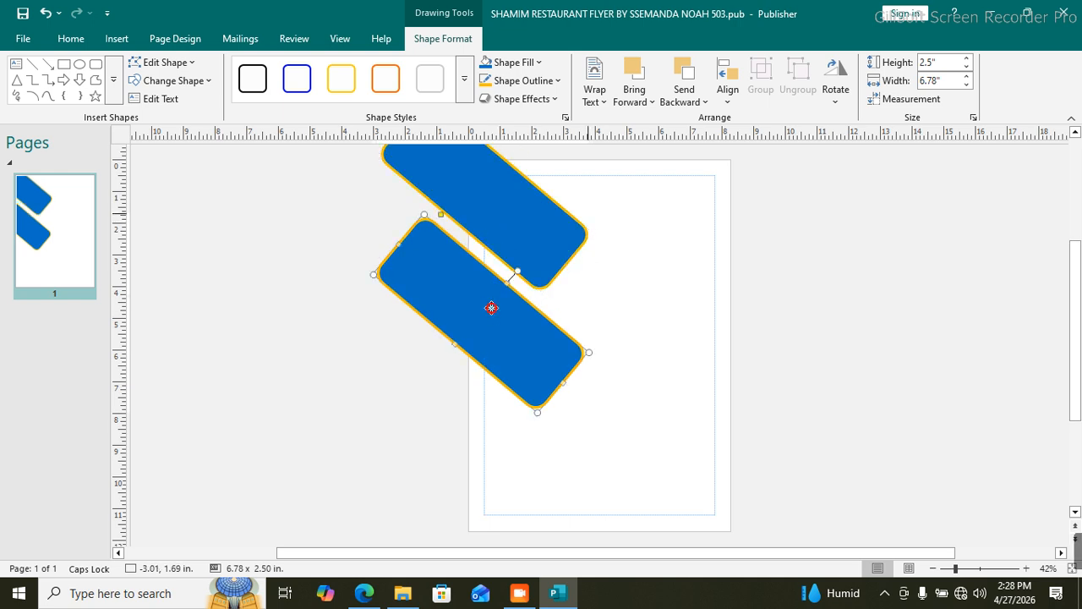
left_click_drag(491, 304, 494, 296)
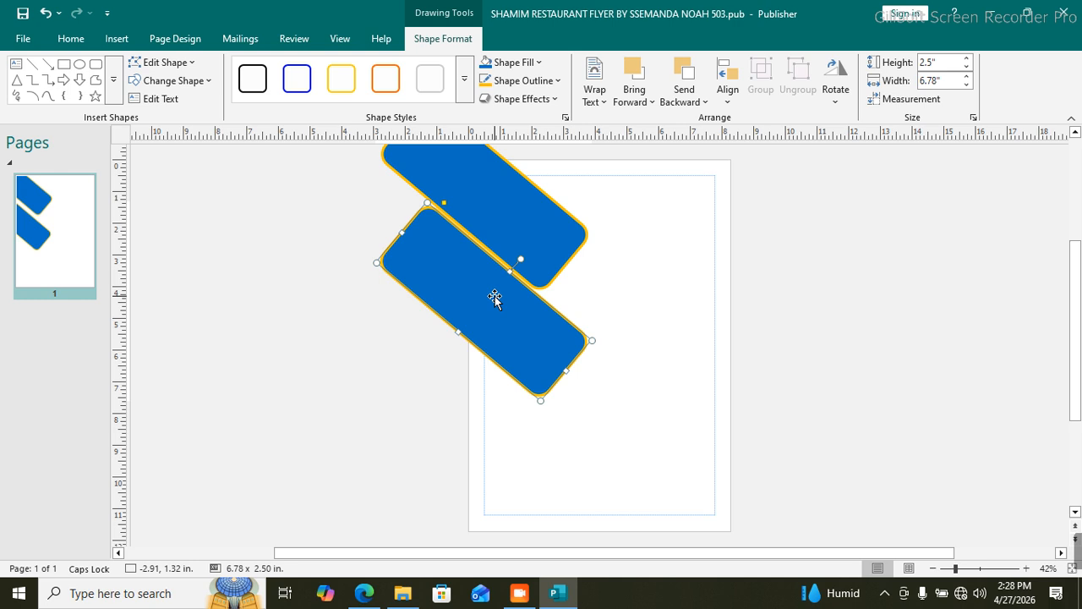
left_click(596, 422)
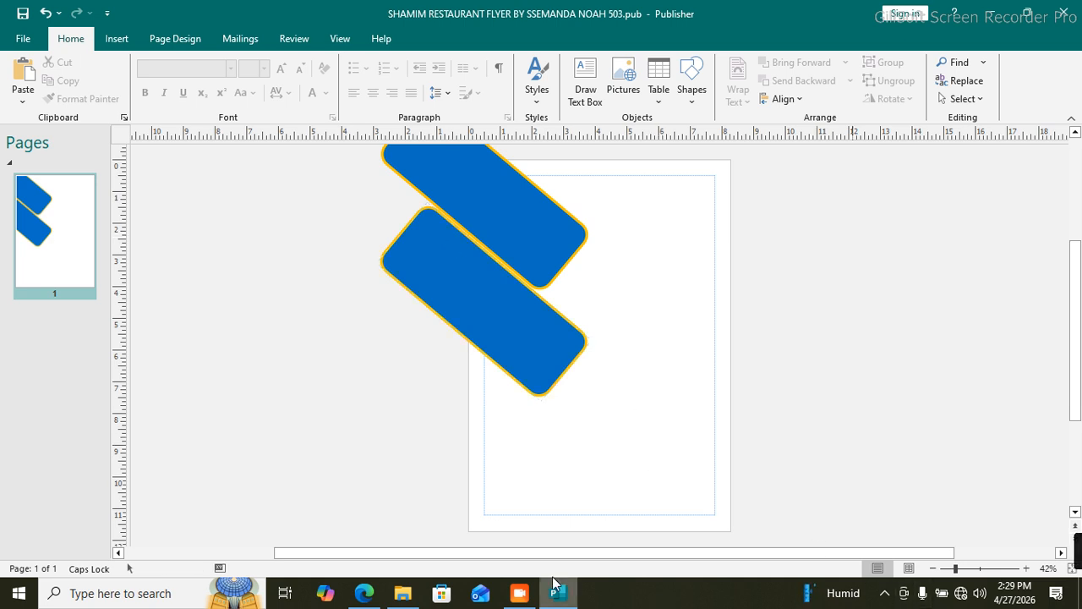
left_click(519, 592)
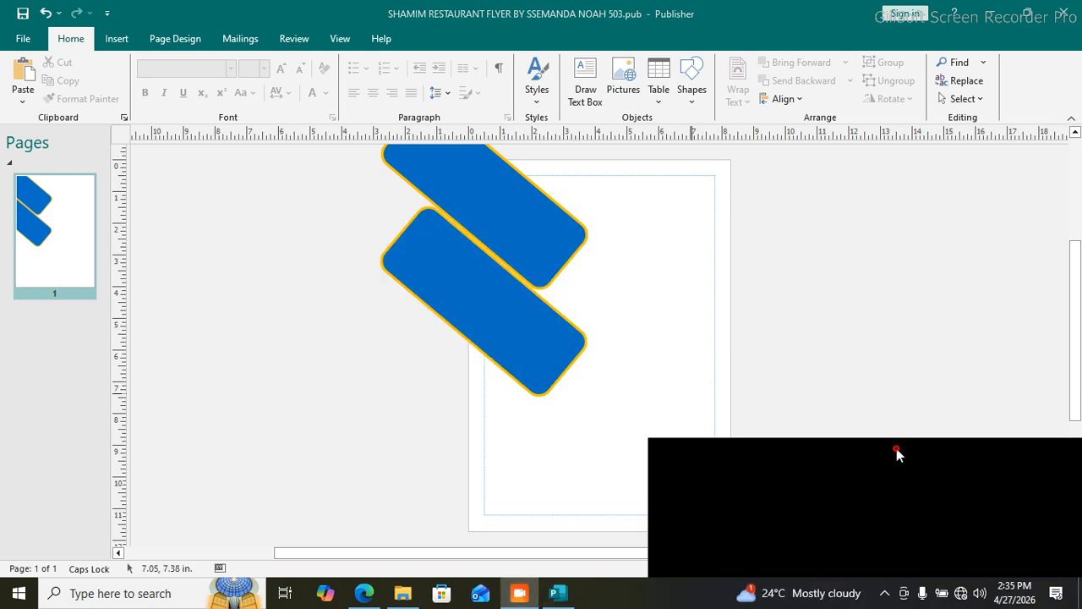
left_click(897, 451)
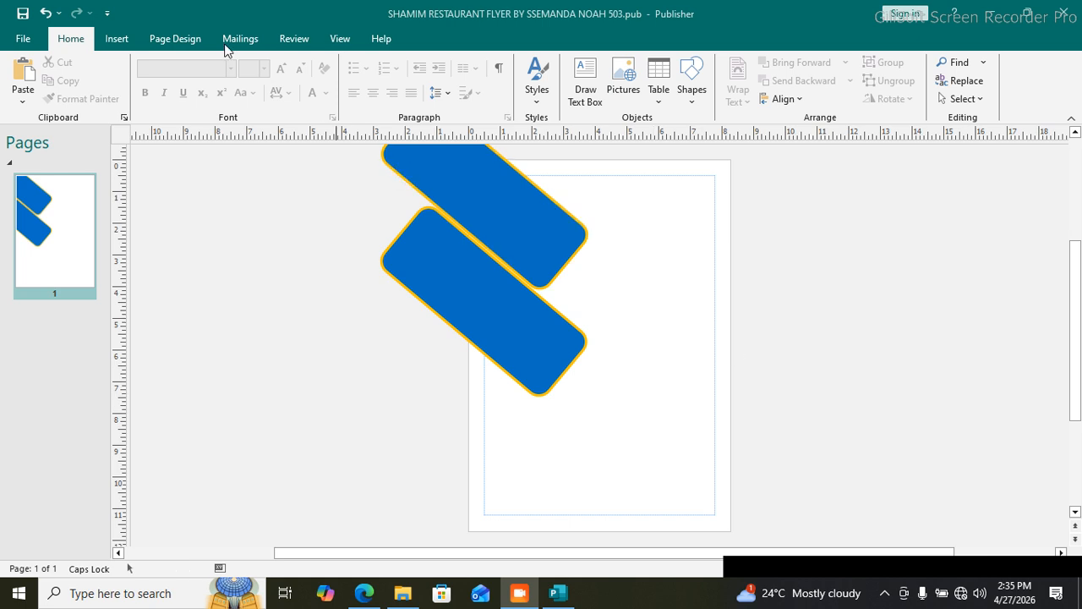
Step: Insert PICTURE 1.jpg from the Desktop project's ITEM 1 folder onto the flyer
left_click(114, 39)
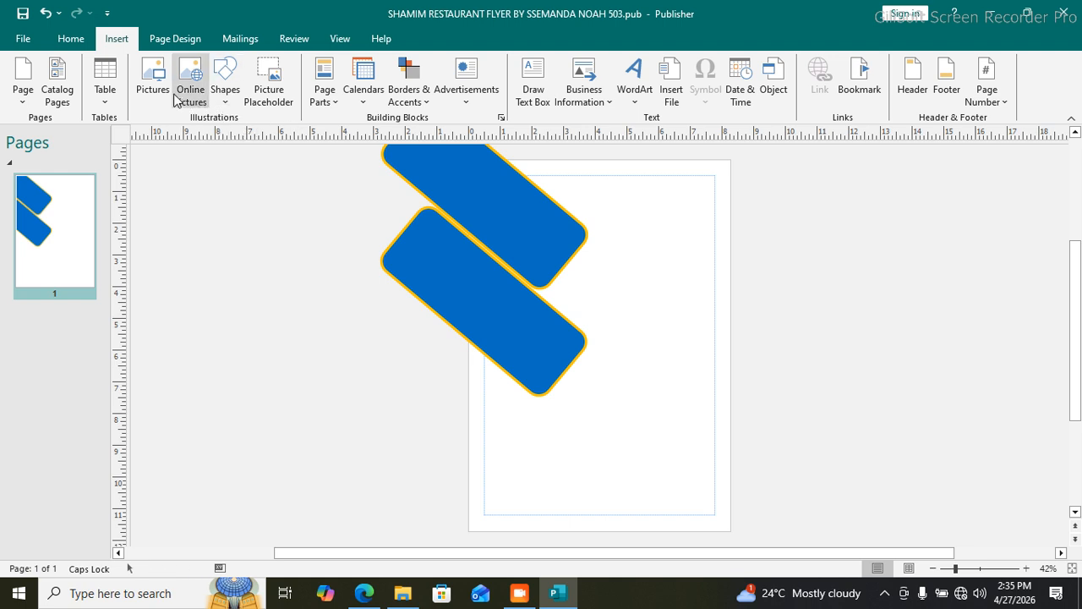
left_click(154, 78)
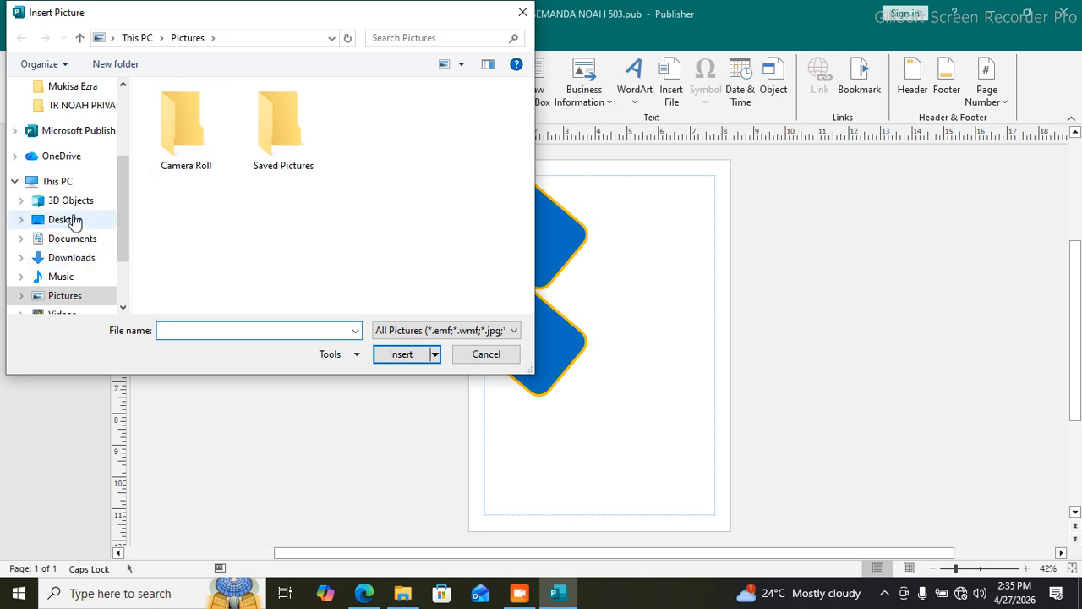
left_click(73, 222)
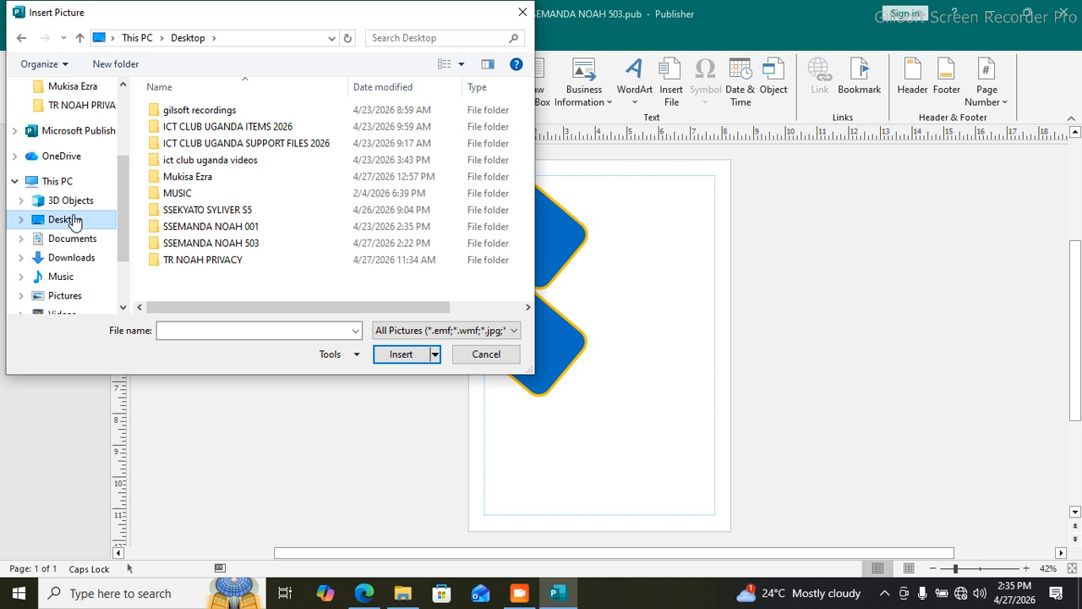
double_click(261, 244)
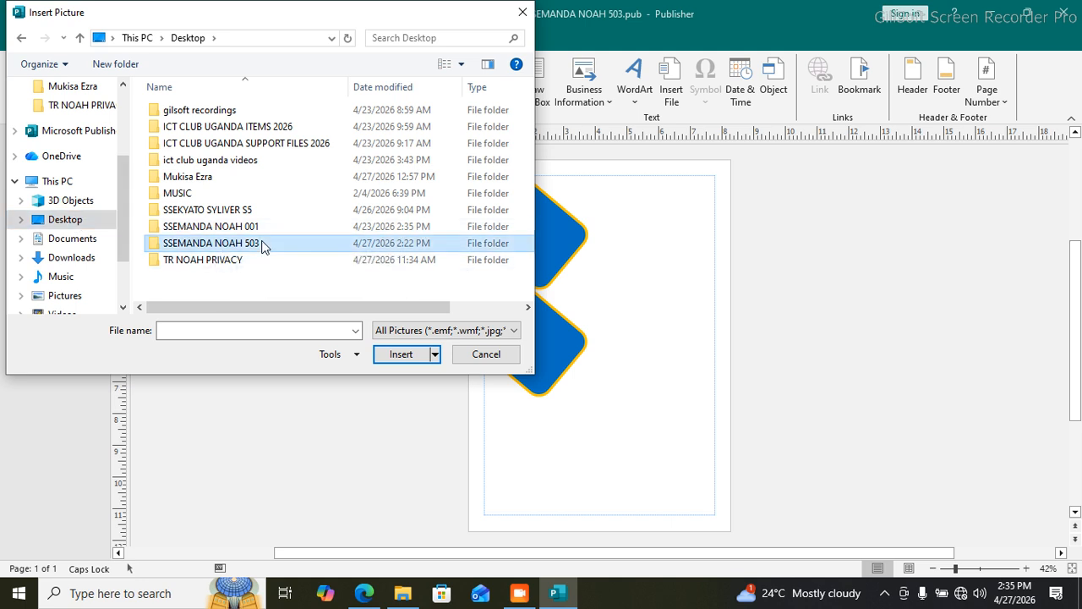
double_click(191, 111)
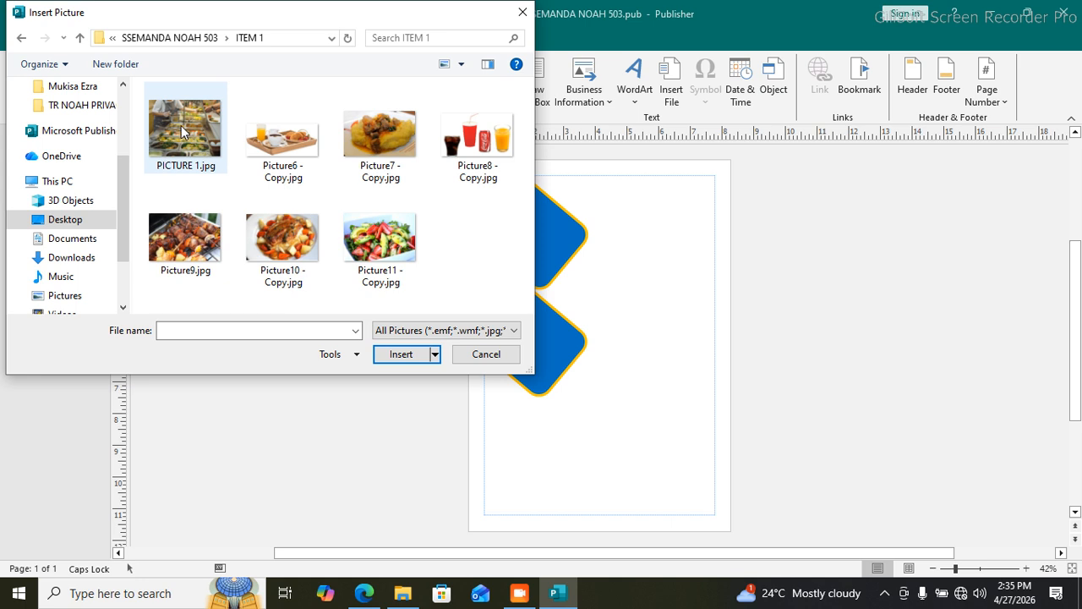
left_click(182, 131)
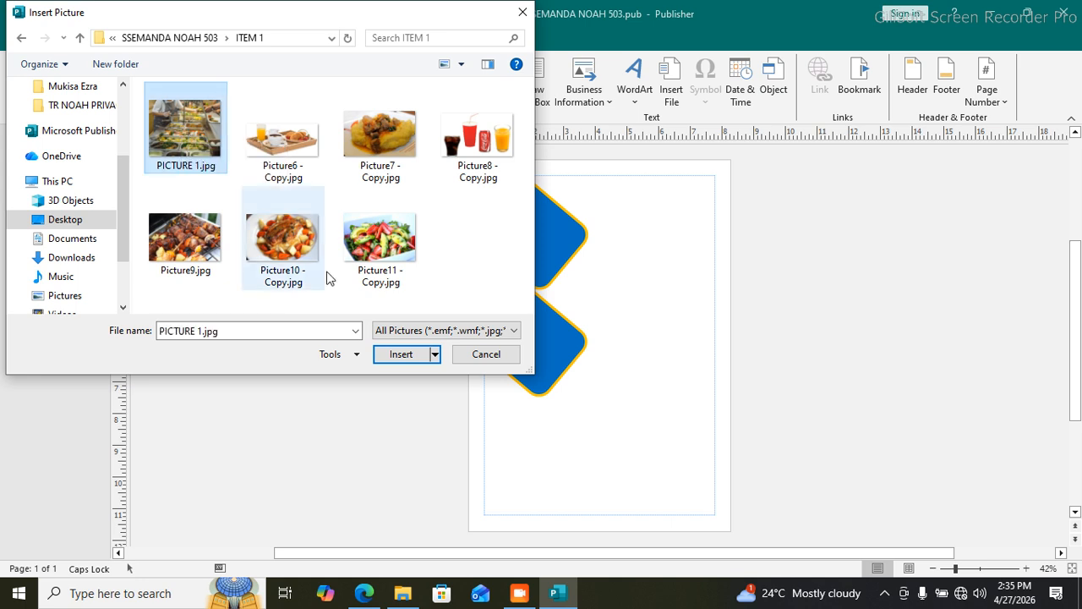
left_click(399, 355)
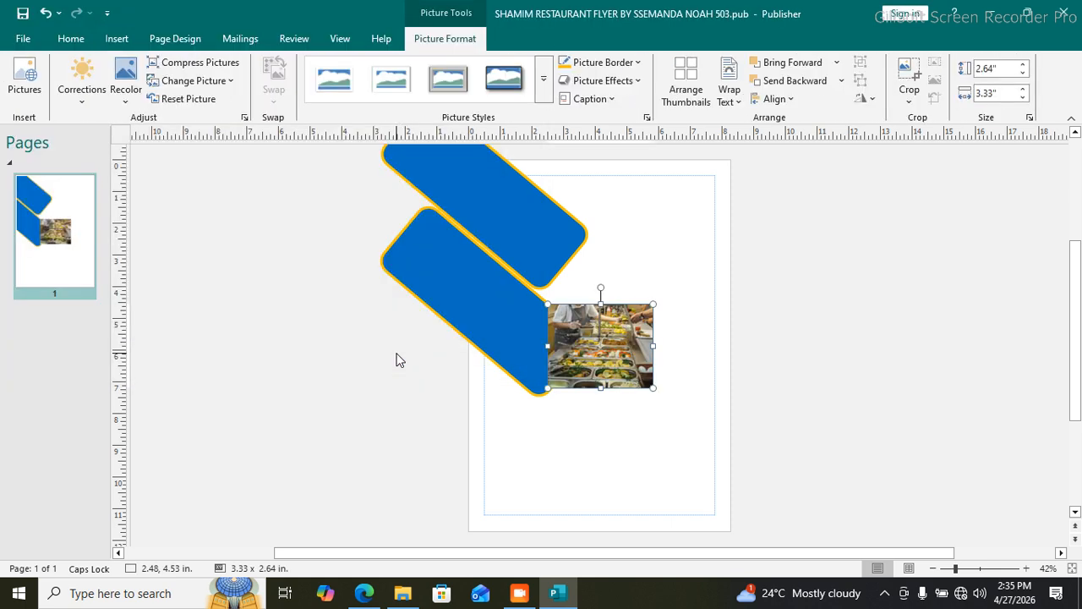
Step: Move and stretch the food photo to fill the page's upper right, over the blue bars
left_click_drag(610, 334, 659, 282)
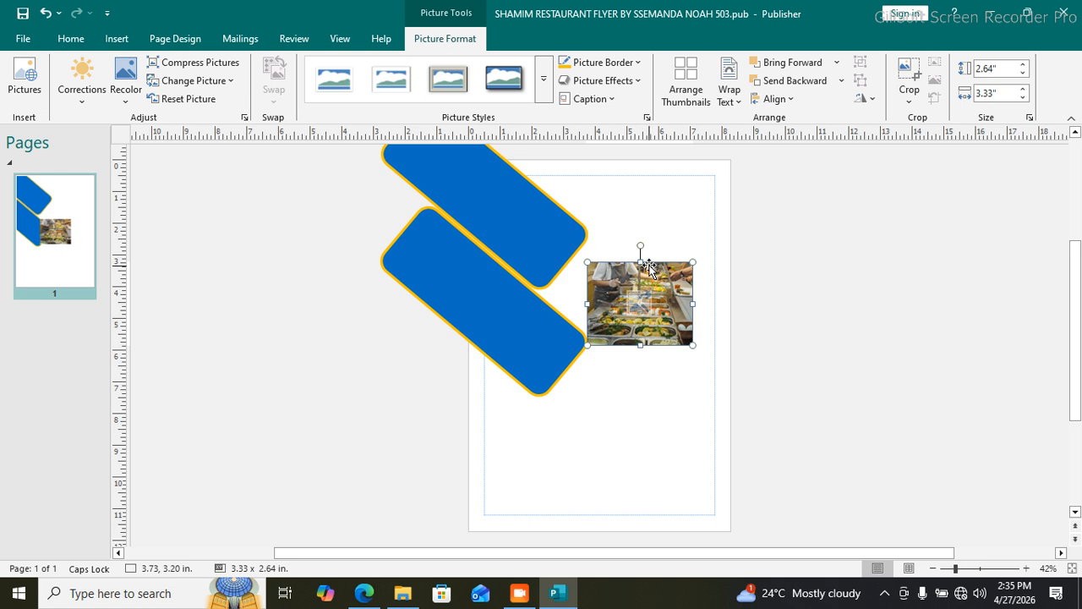
left_click_drag(639, 262, 637, 175)
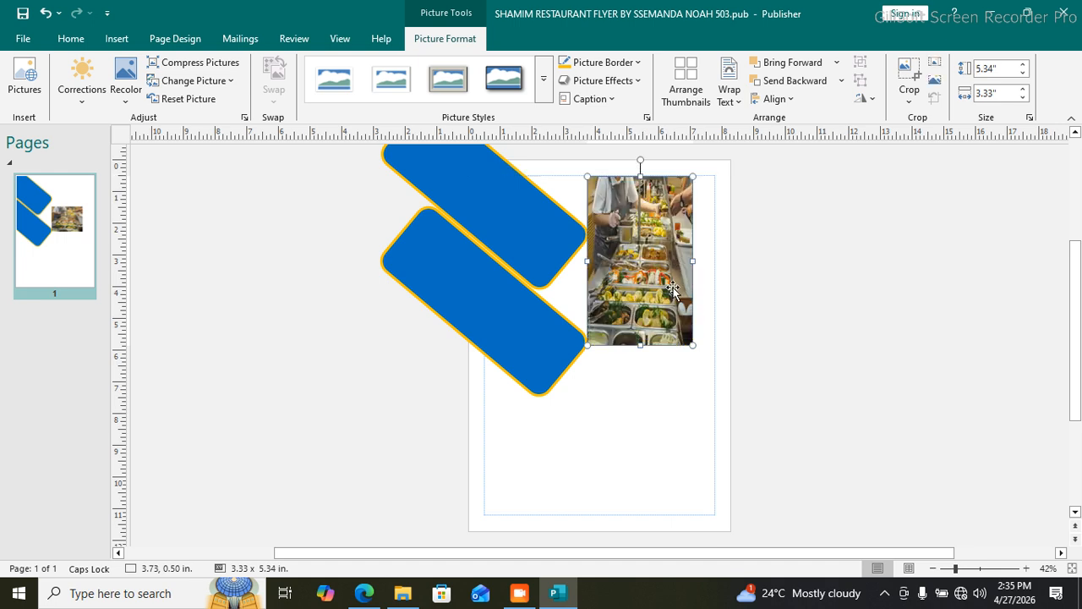
left_click_drag(693, 262, 713, 261)
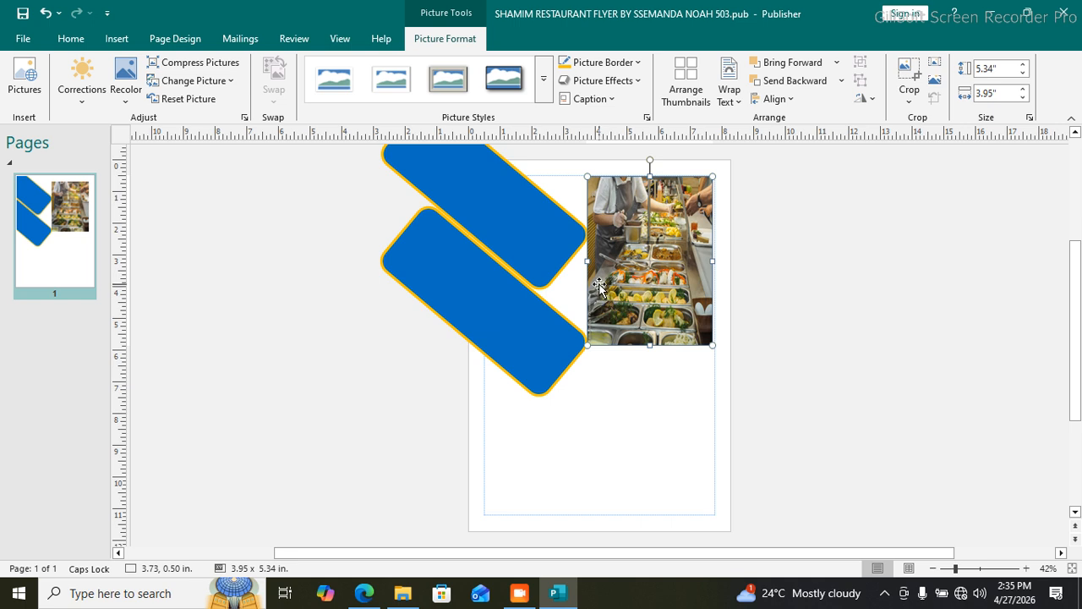
left_click_drag(587, 261, 527, 250)
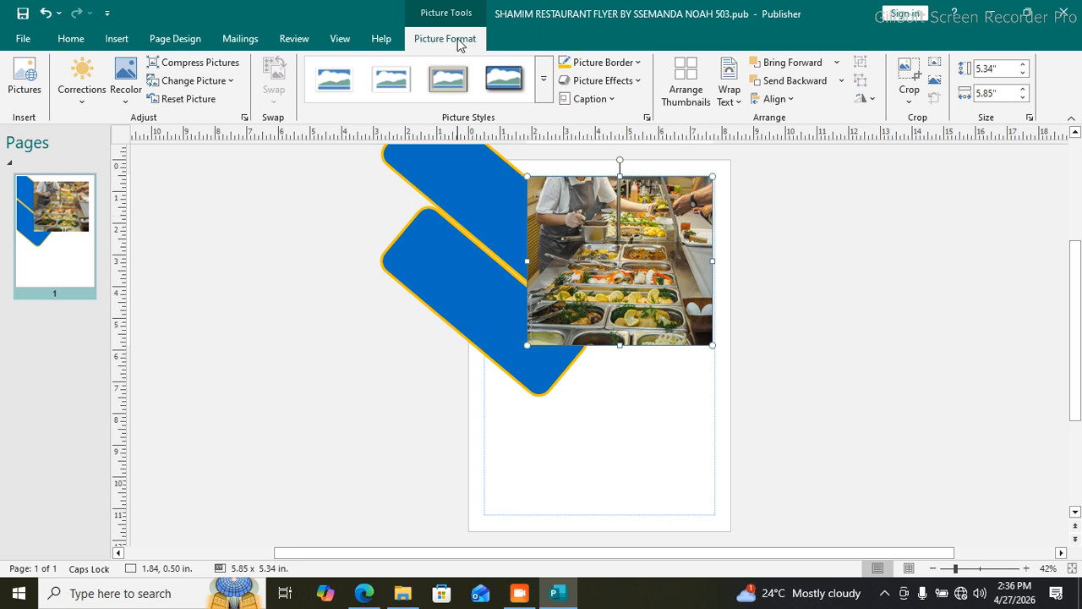
Step: Send the food photo behind both blue diagonal bars
left_click(799, 82)
left_click(799, 82)
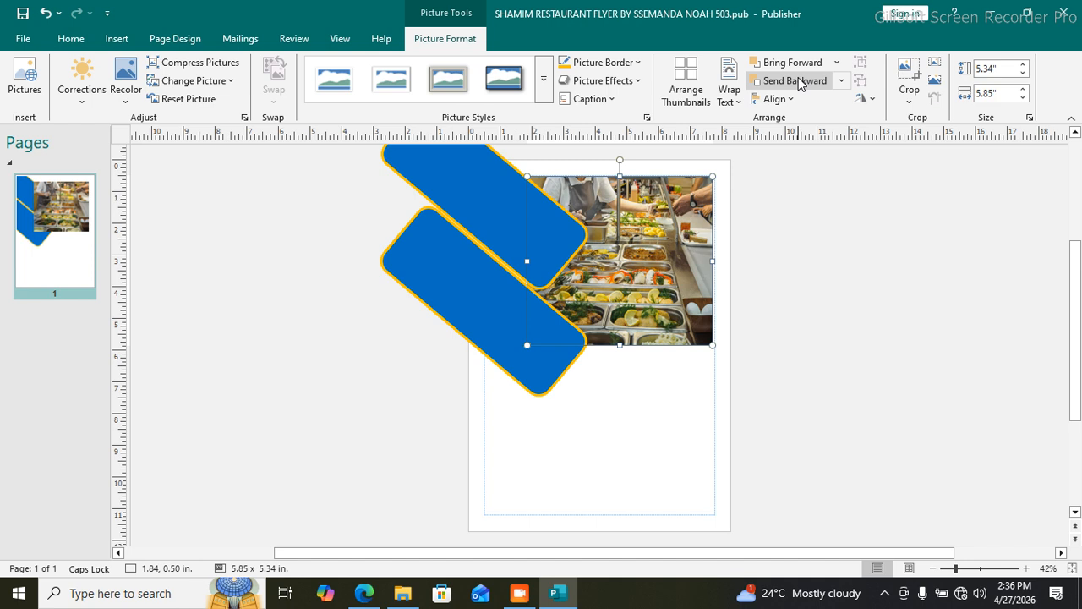
left_click(658, 409)
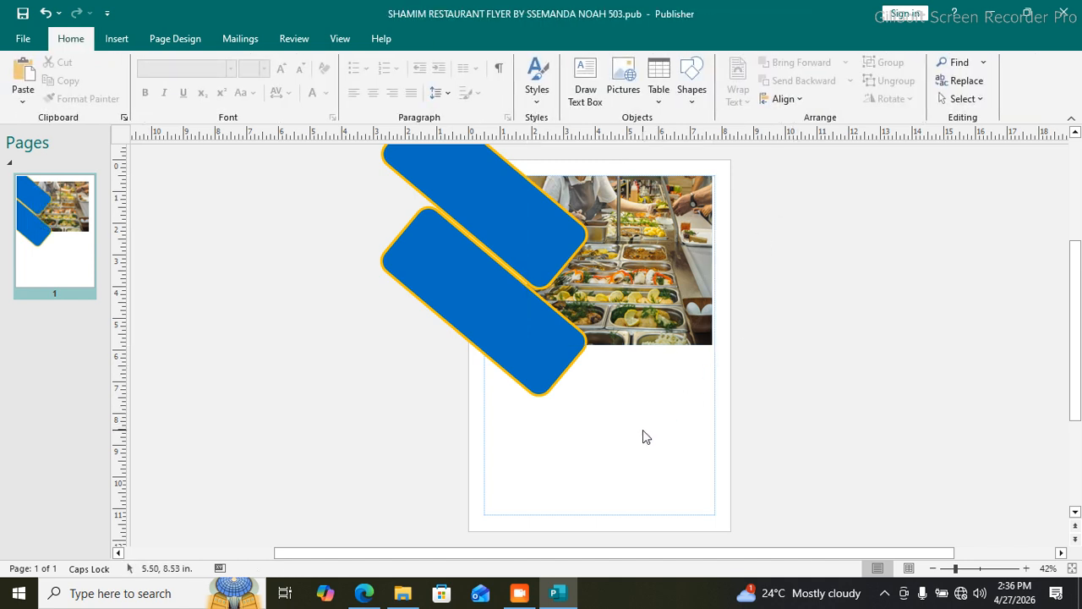
Step: Switch the print layout from Tiled to One page per sheet and return to editing
key("ctrl+p")
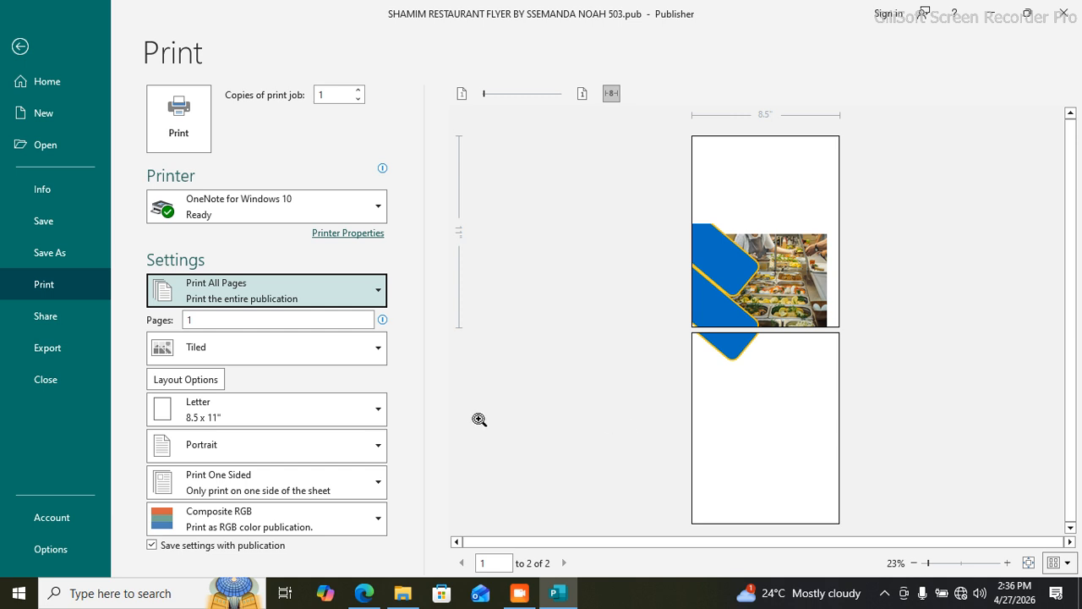
left_click(352, 356)
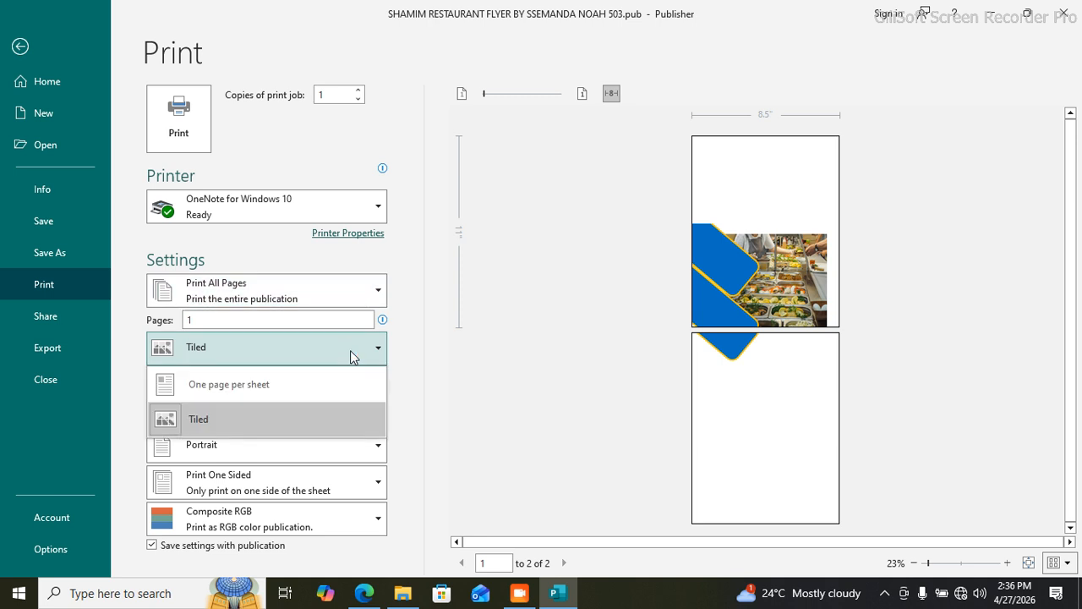
left_click(304, 385)
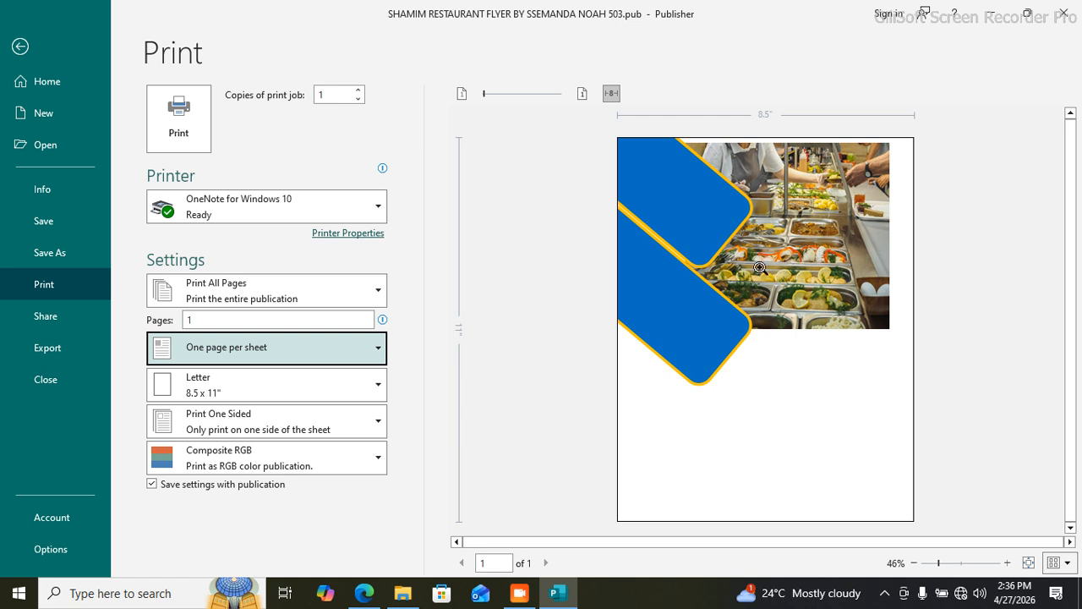
left_click(17, 47)
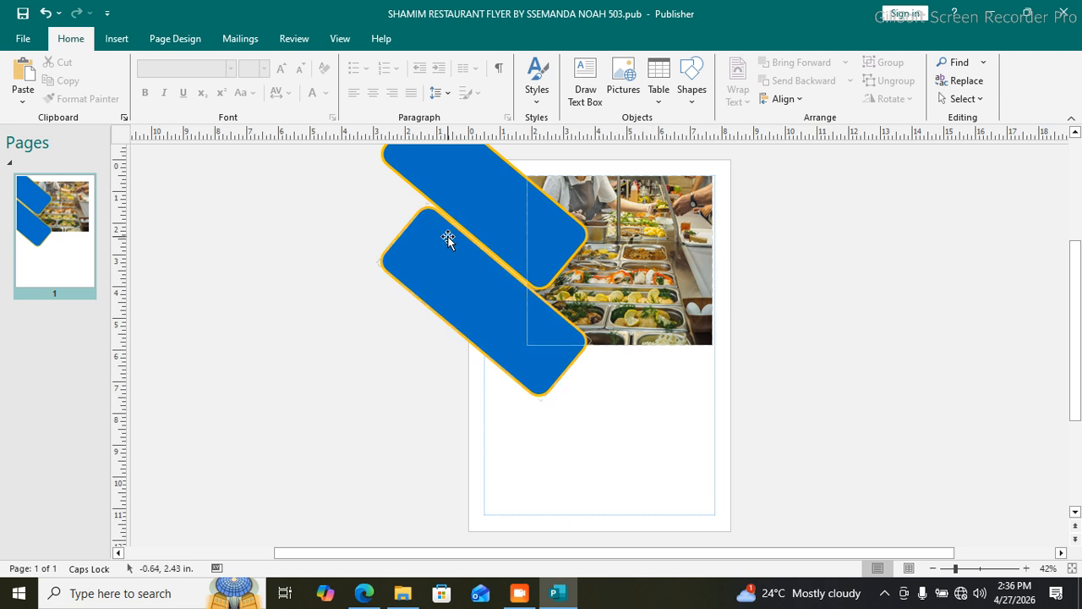
Step: Draw a text box just below the food photo and widen it to the left
left_click(115, 39)
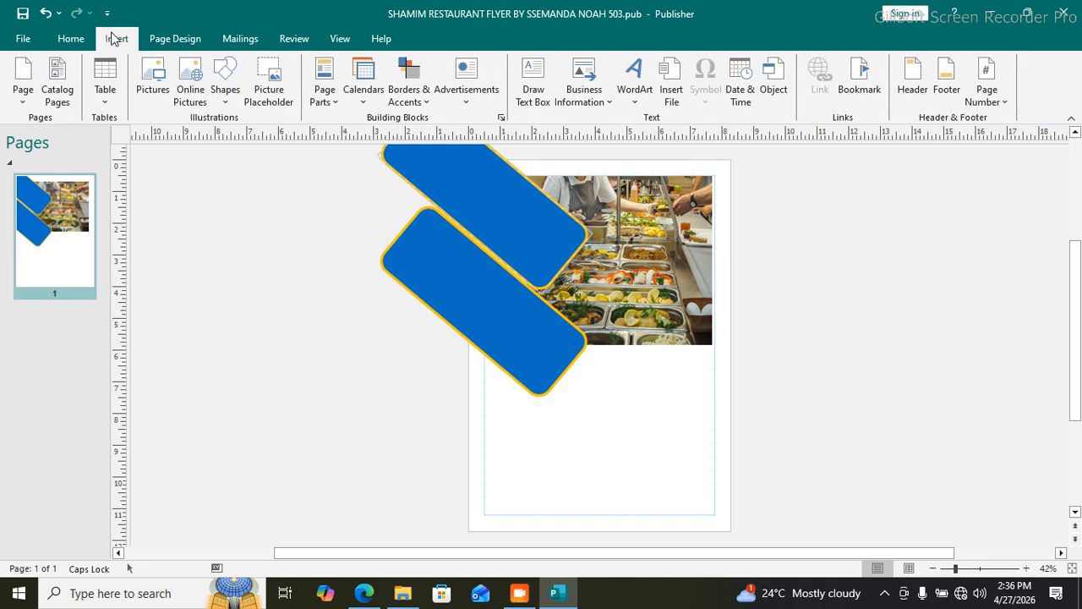
left_click(534, 89)
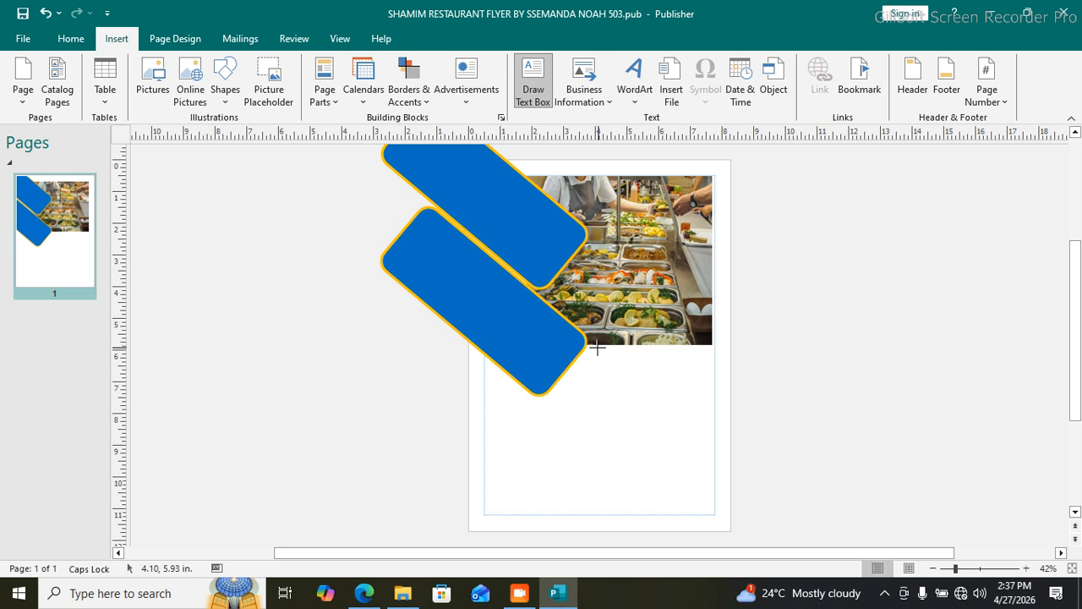
left_click_drag(596, 346, 708, 401)
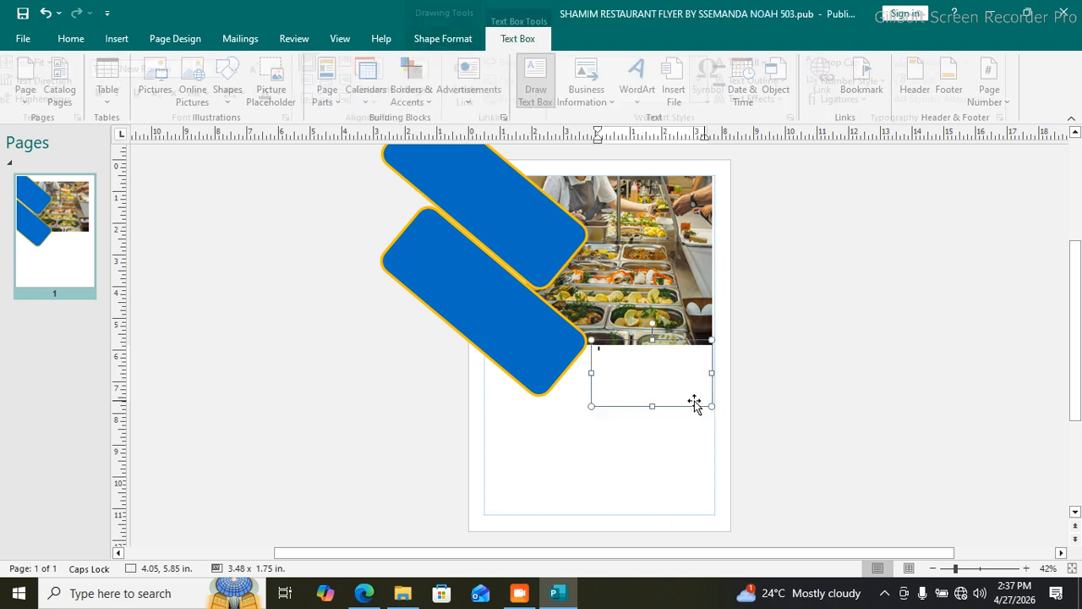
left_click_drag(583, 372, 568, 372)
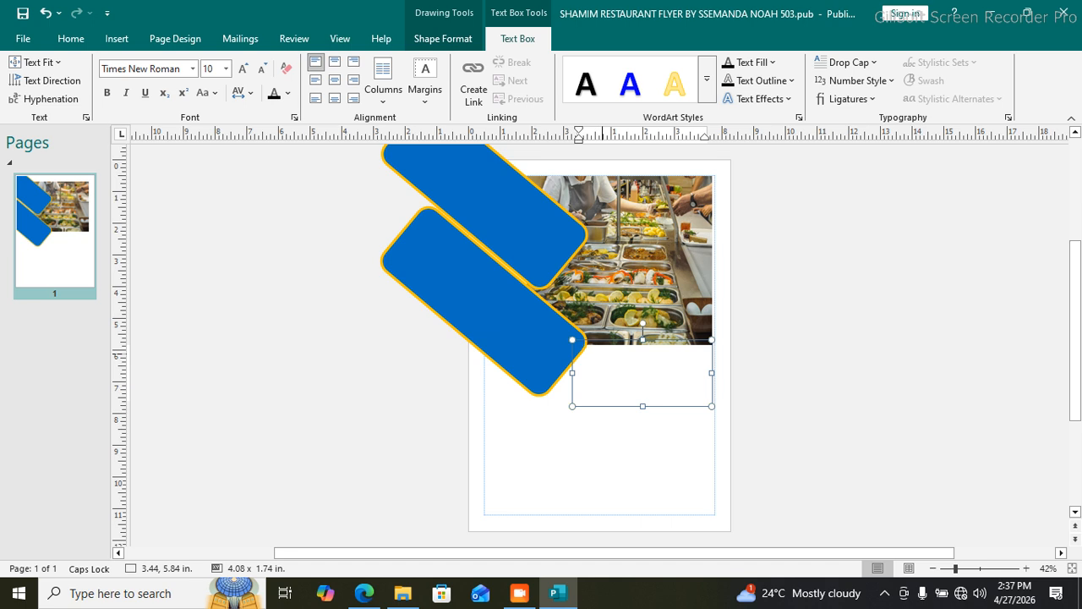
Step: Turn off Caps Lock and grow the text box's font size to 36 pt
key("Caps_Lock")
Step: Type 'located in Bombo serving delicious meals with' into the text box
key("Caps_Lock")
left_click_drag(609, 355, 579, 354)
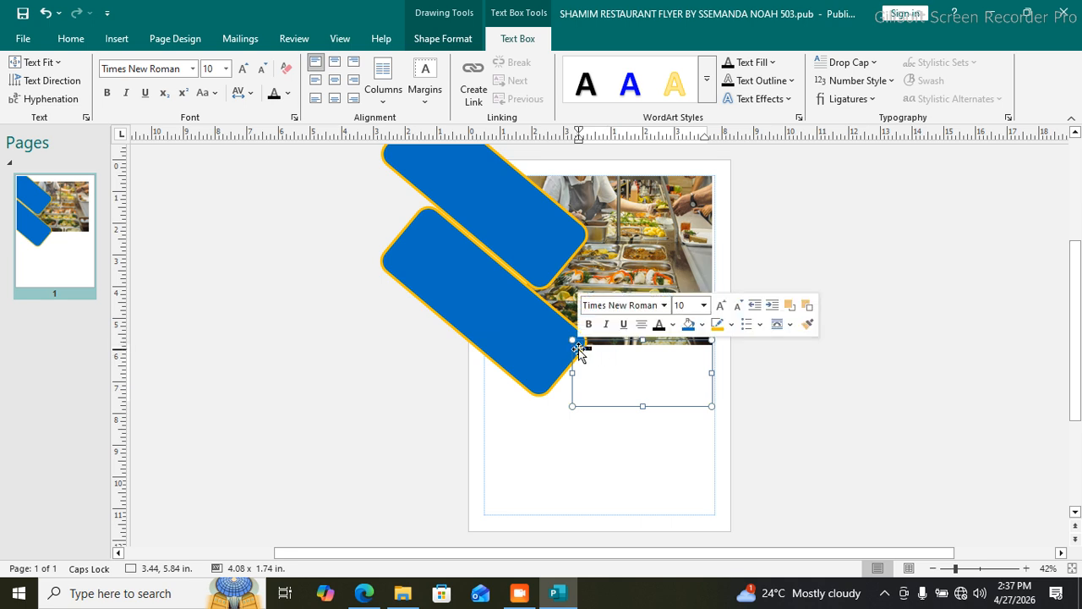
left_click(242, 71)
left_click(243, 71)
left_click(243, 71)
left_click(243, 71)
left_click(243, 71)
left_click(243, 72)
left_click(243, 72)
left_click(243, 71)
left_click(242, 71)
left_click(243, 71)
left_click(243, 71)
left_click(637, 362)
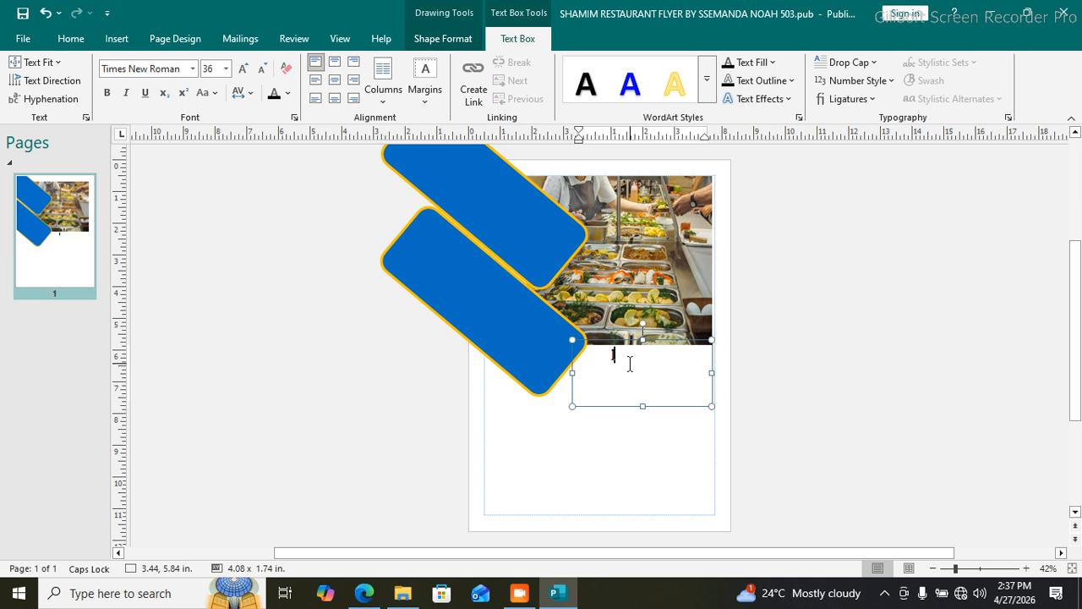
type("0")
key("Caps_Lock")
type("1")
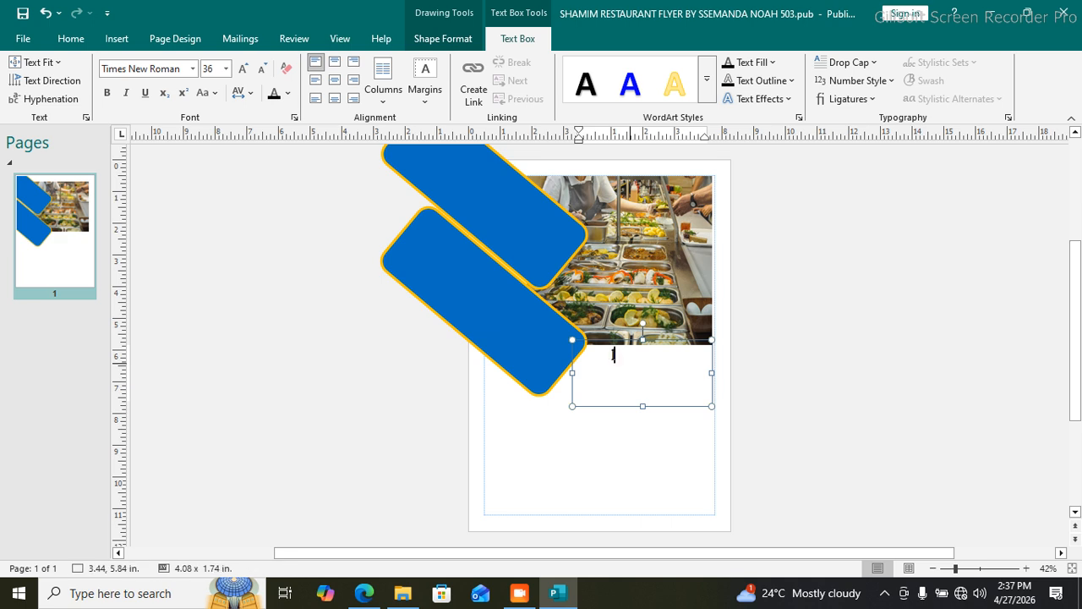
key("BackSpace")
type("located ")
type("in")
type(" B")
type("ombo")
type(" serving")
type(" deli")
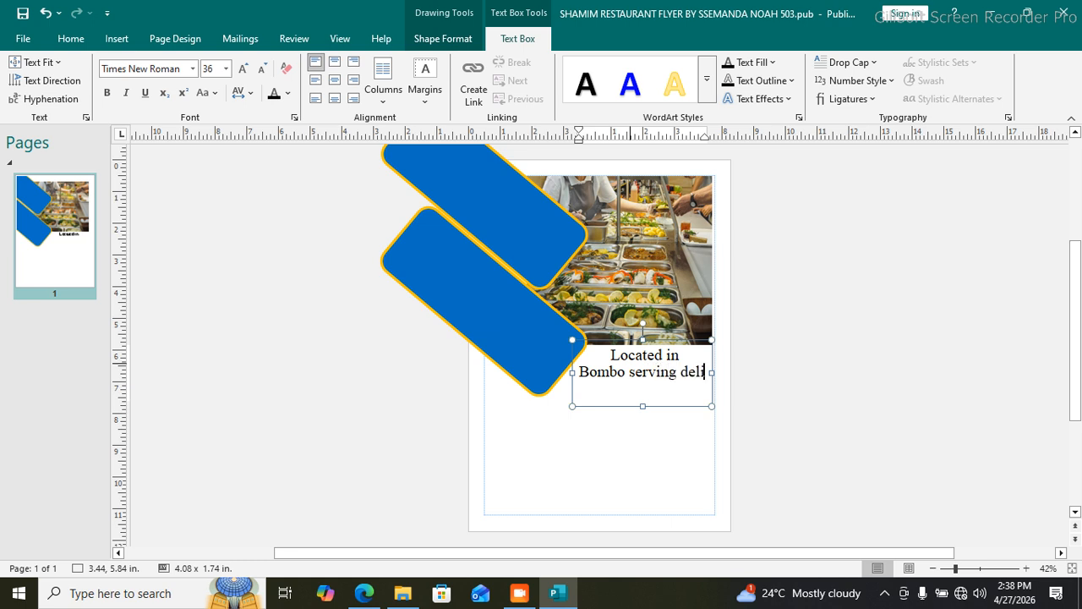
type("cious meals")
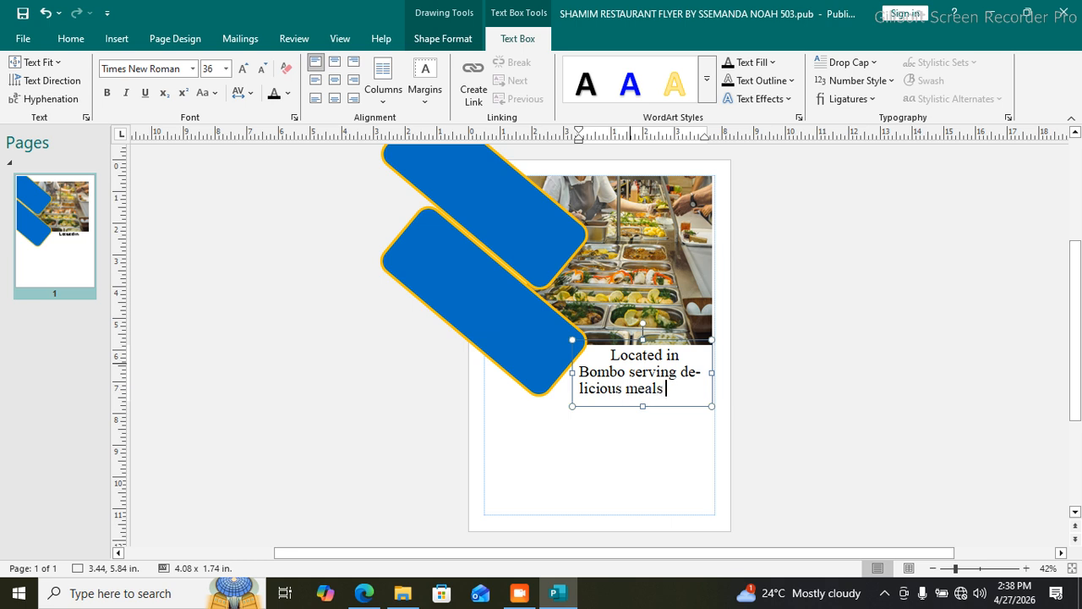
type(" with lo")
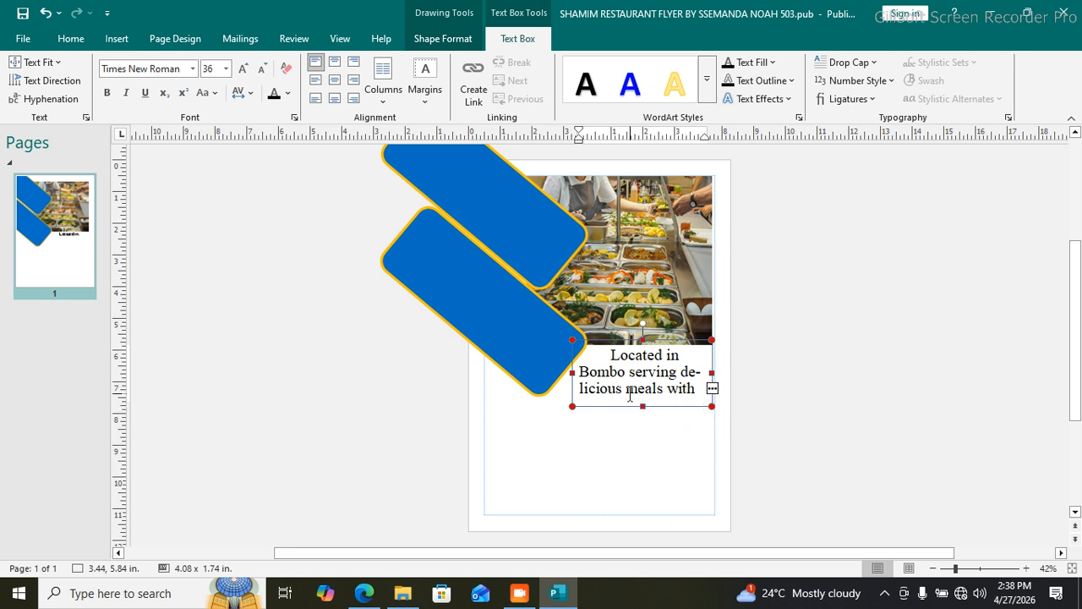
Step: Widen the text box and reduce the description text to 28 pt
left_click_drag(572, 405, 559, 409)
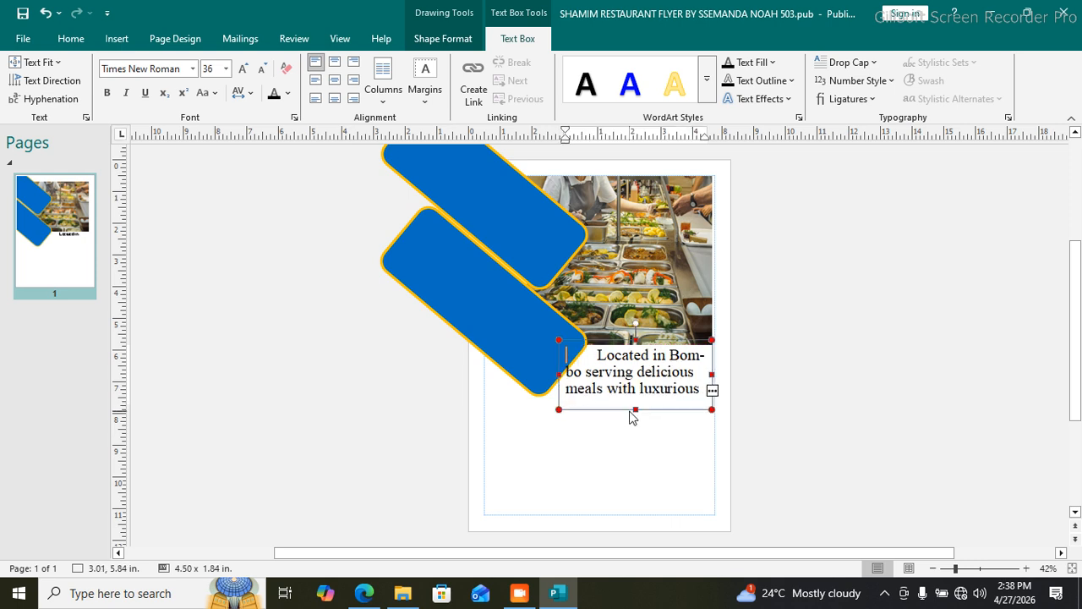
left_click(595, 355)
left_click_drag(594, 355, 671, 394)
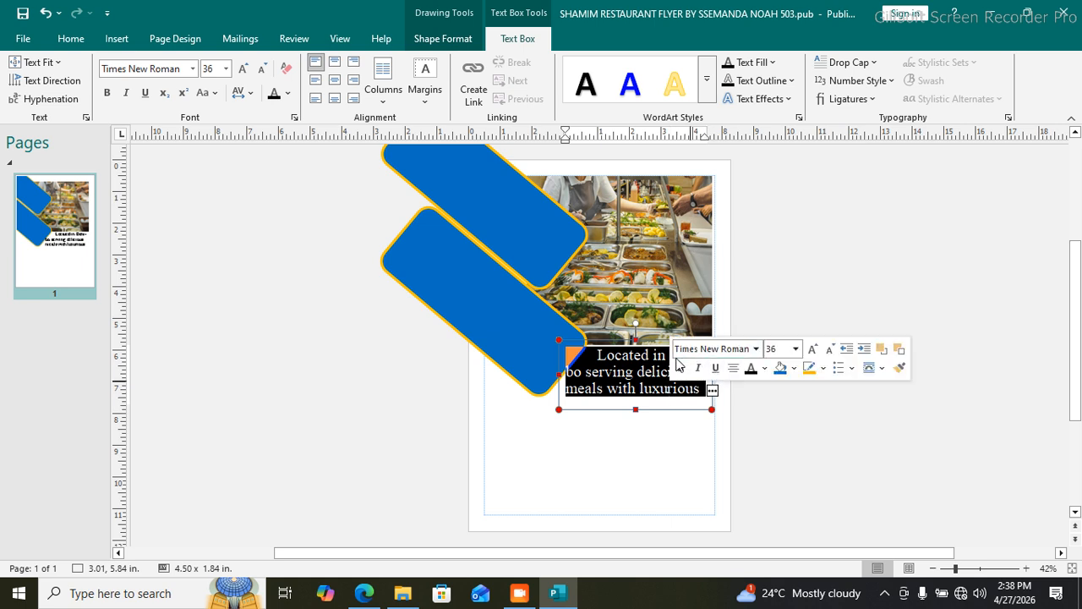
left_click(262, 68)
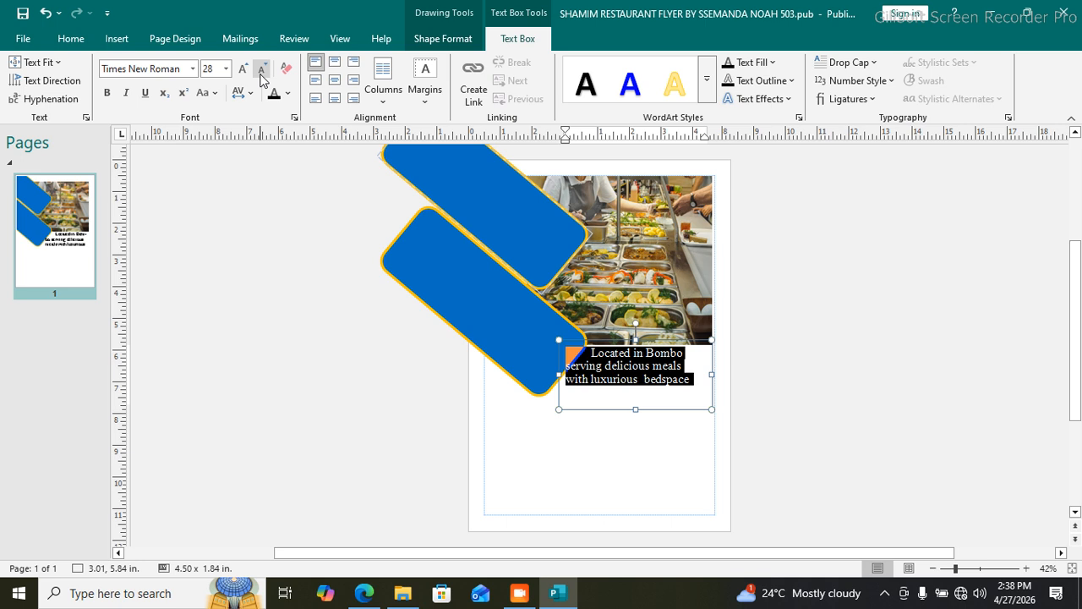
Step: Shorten the text box to 1.36 inches tall and select all its text
left_click(621, 469)
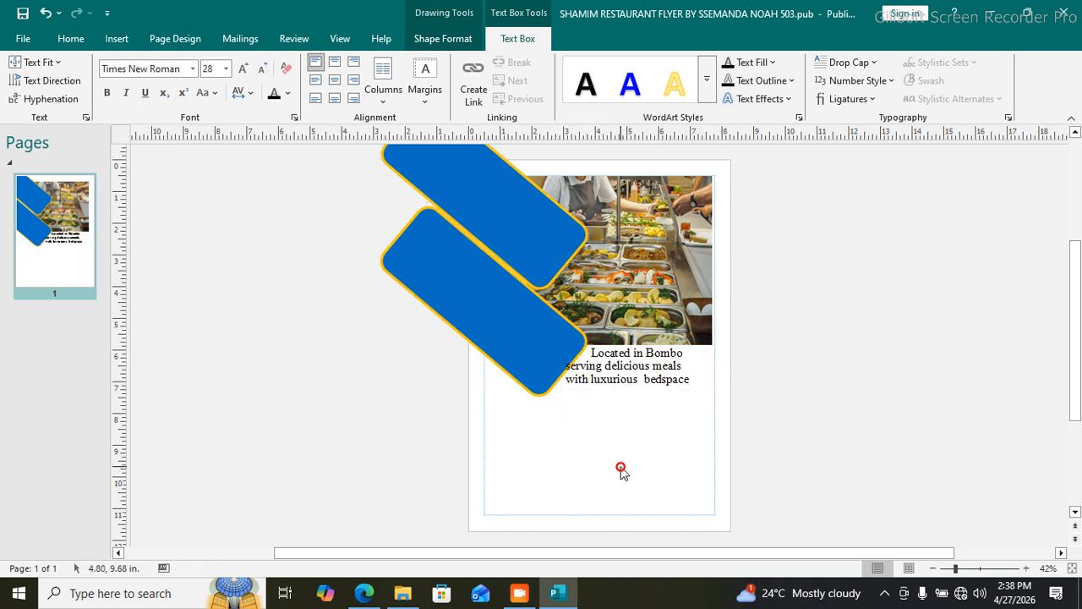
left_click(634, 403)
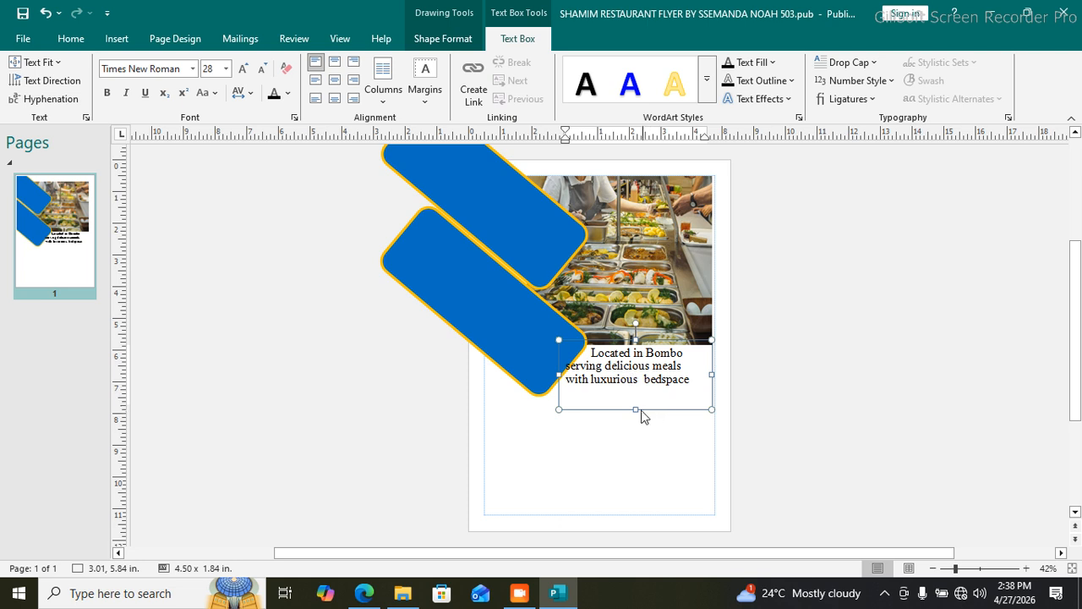
left_click_drag(634, 407, 634, 391)
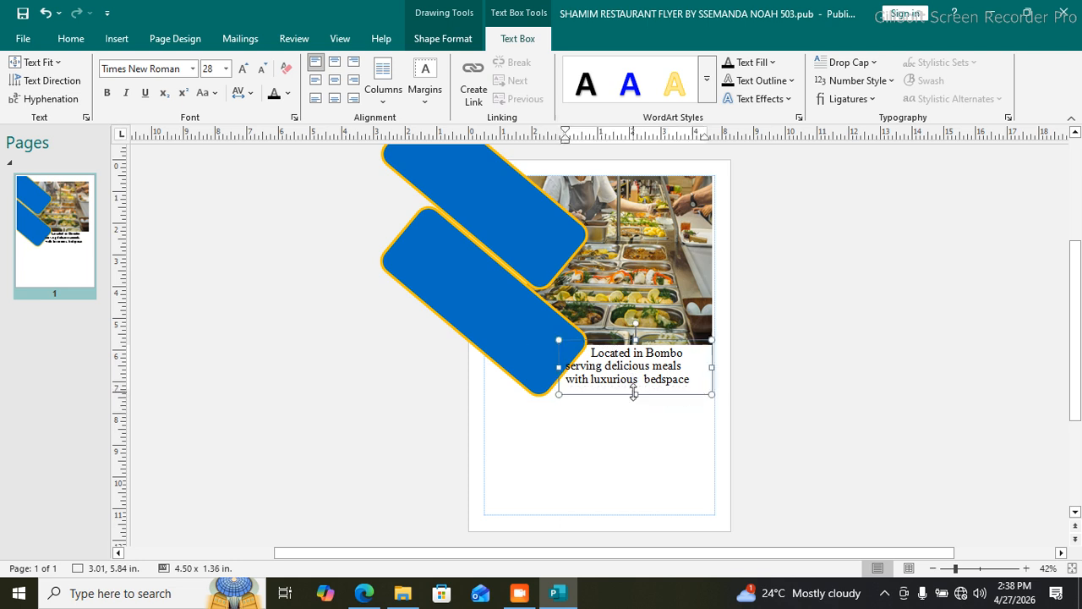
left_click_drag(698, 380, 588, 342)
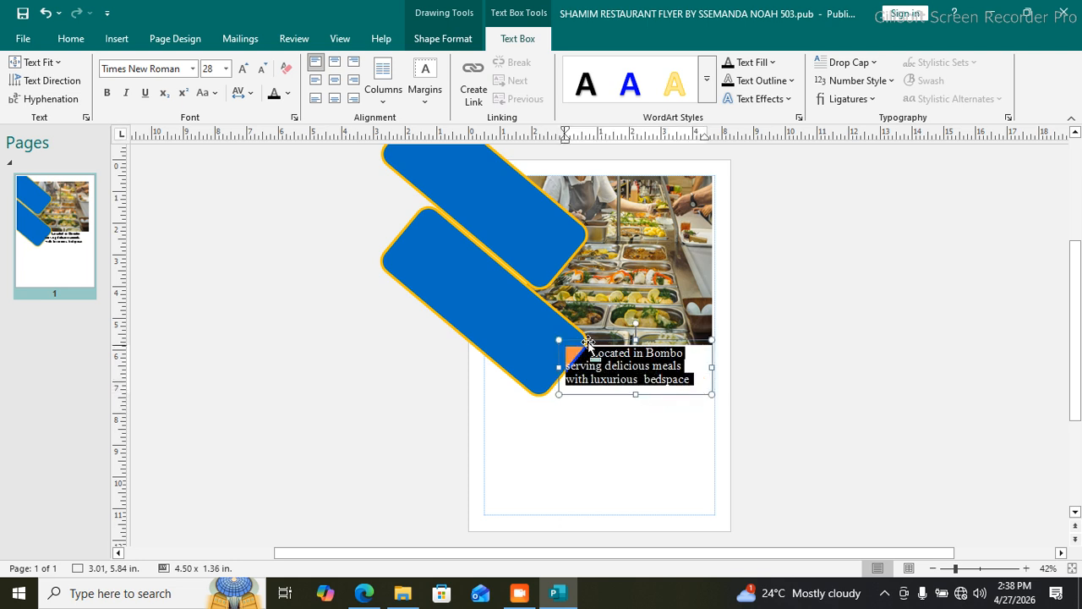
Step: Make the description bold blue Segoe UI Semilight and nudge its box slightly right
left_click(193, 68)
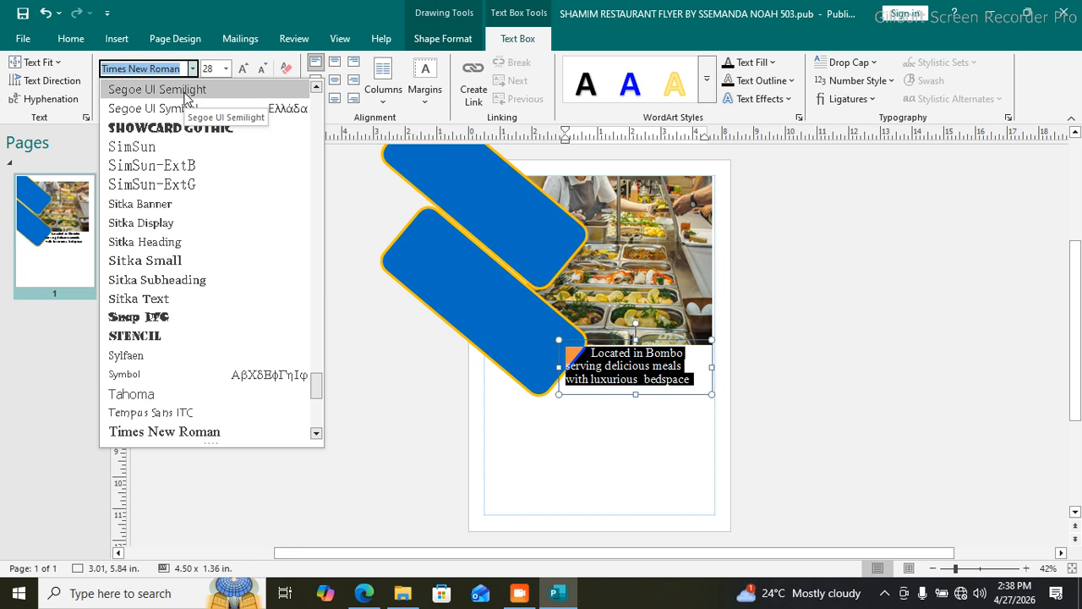
left_click(184, 91)
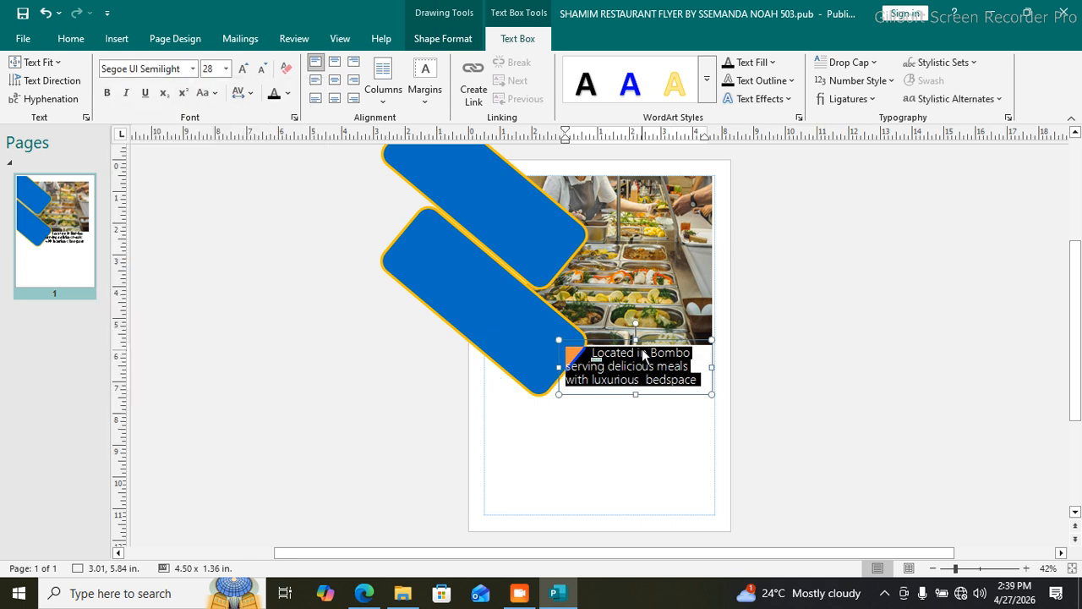
left_click_drag(644, 342, 655, 341)
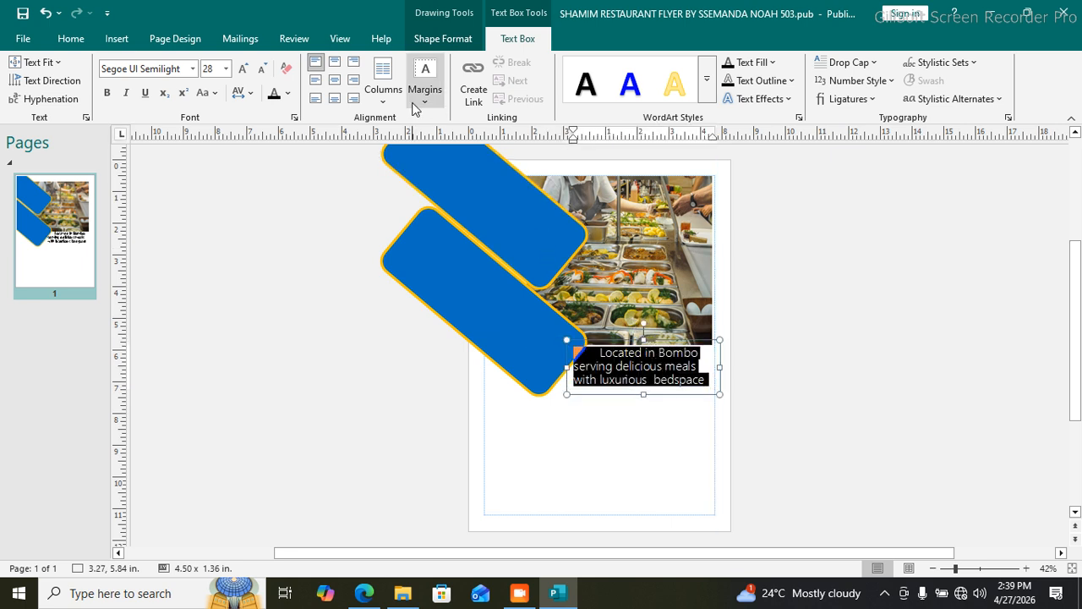
left_click(289, 94)
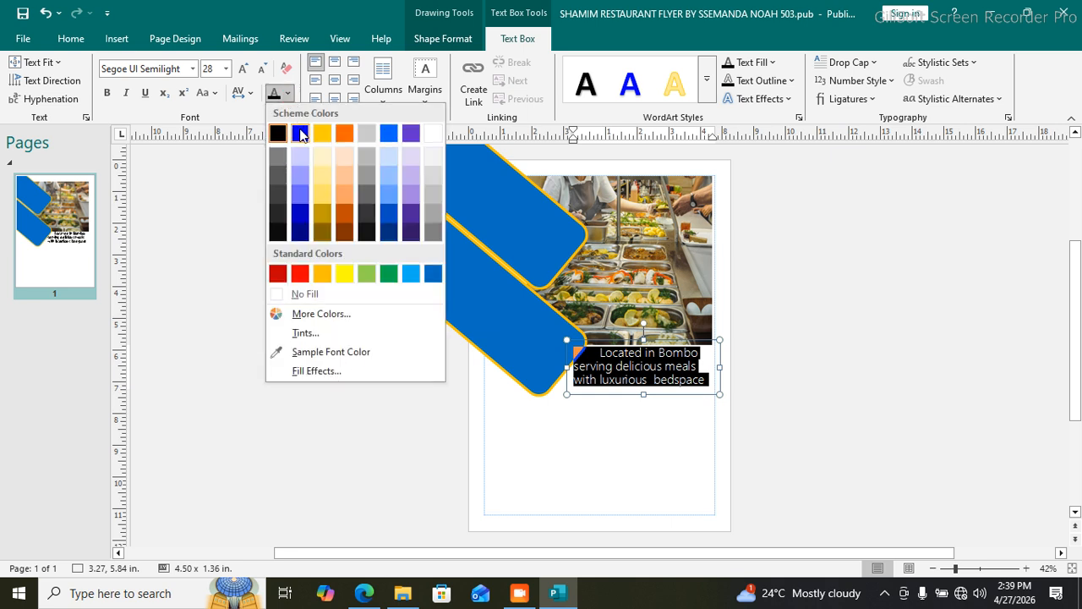
left_click(301, 133)
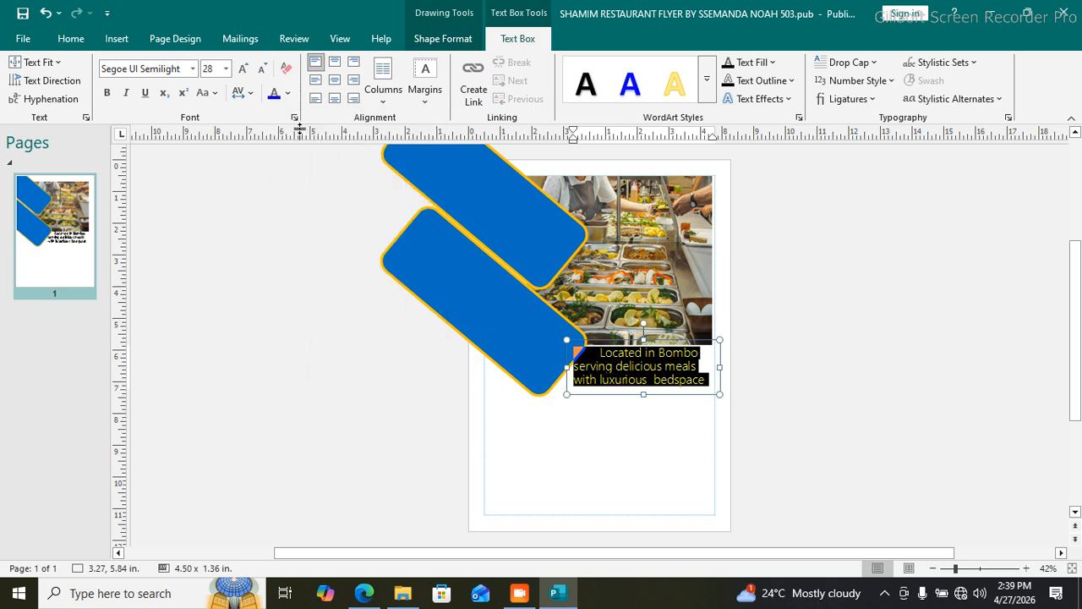
left_click(108, 93)
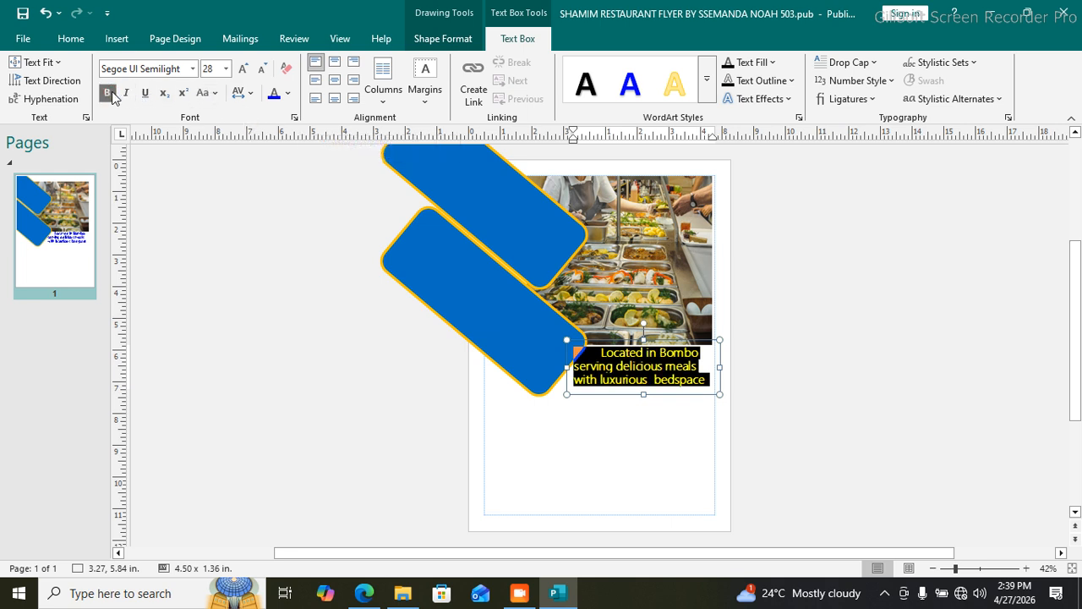
left_click(613, 427)
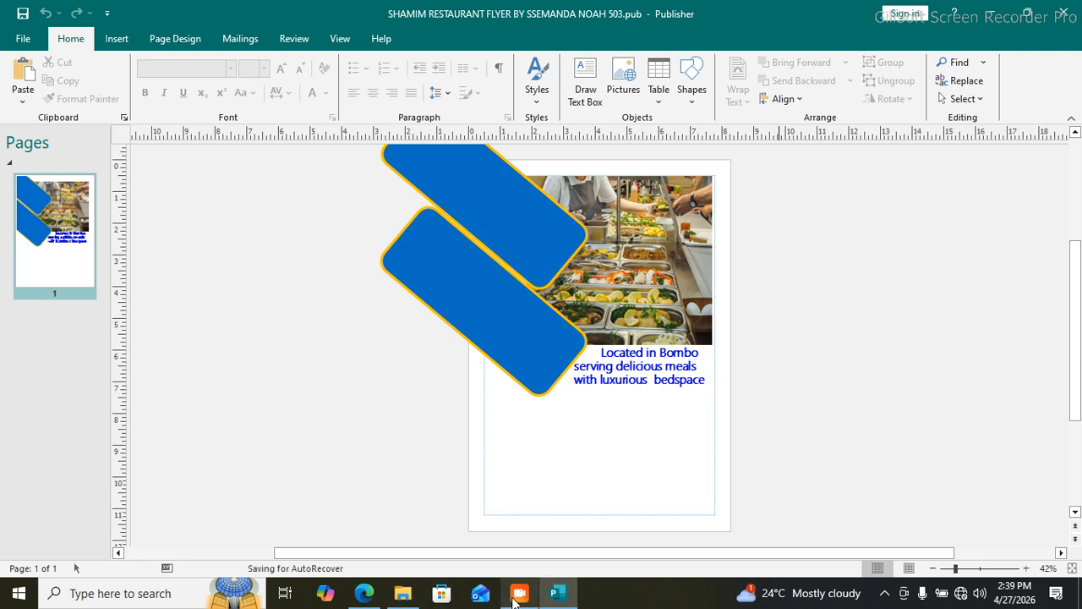
Step: Bring up the Insert ribbon's tools for pictures, shapes and text
left_click_drag(800, 564, 714, 386)
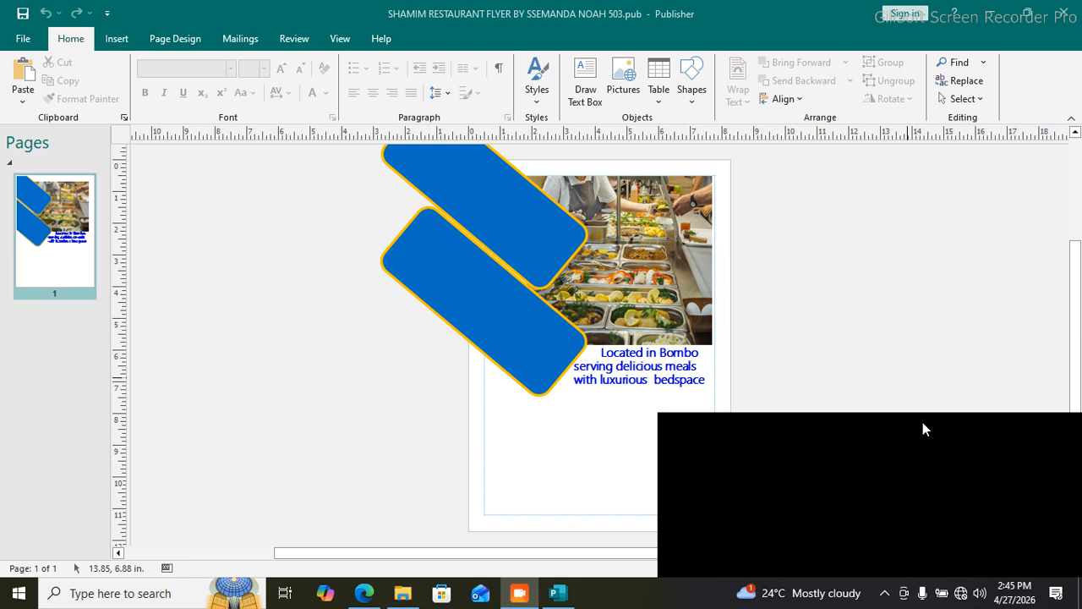
left_click_drag(922, 421, 979, 584)
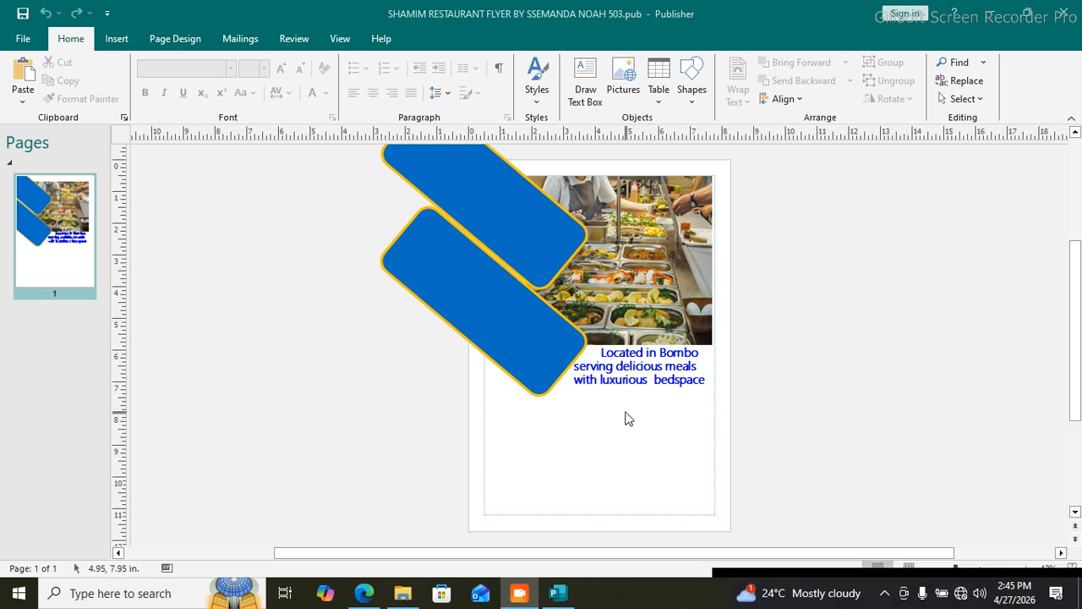
left_click(115, 38)
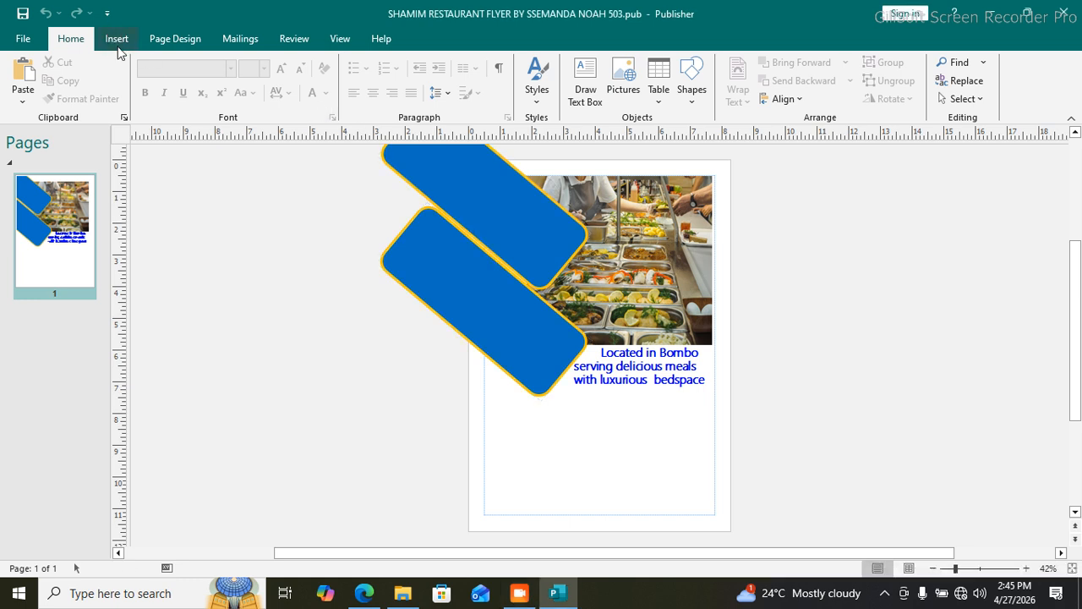
left_click(117, 38)
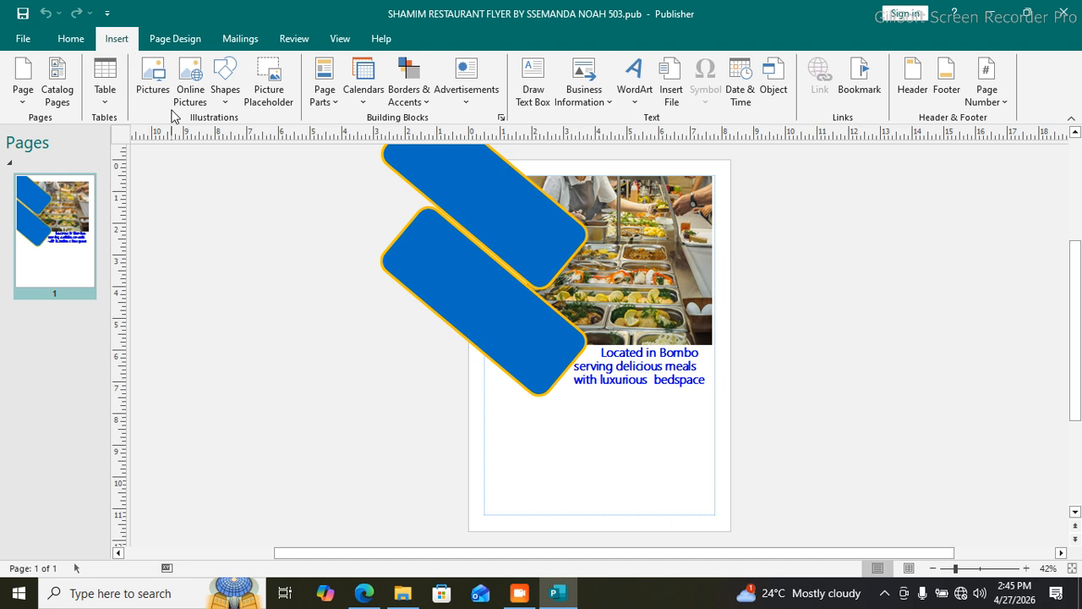
Step: Draw a 1.78 x 1.58-inch hexagon below the blue caption and nudge it up-left
left_click(225, 93)
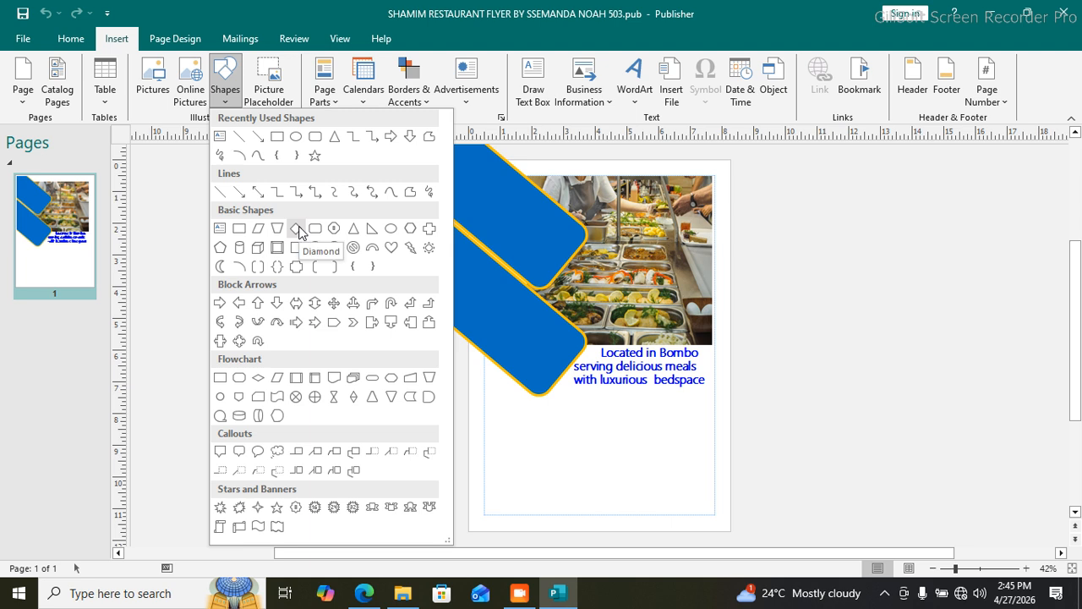
left_click(410, 228)
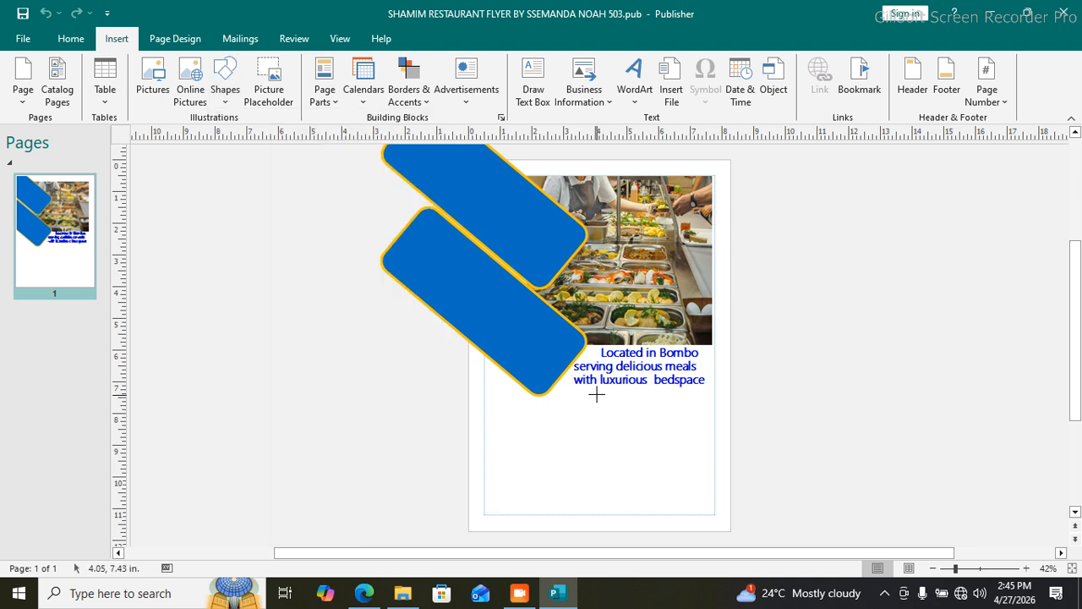
left_click_drag(618, 405, 676, 455)
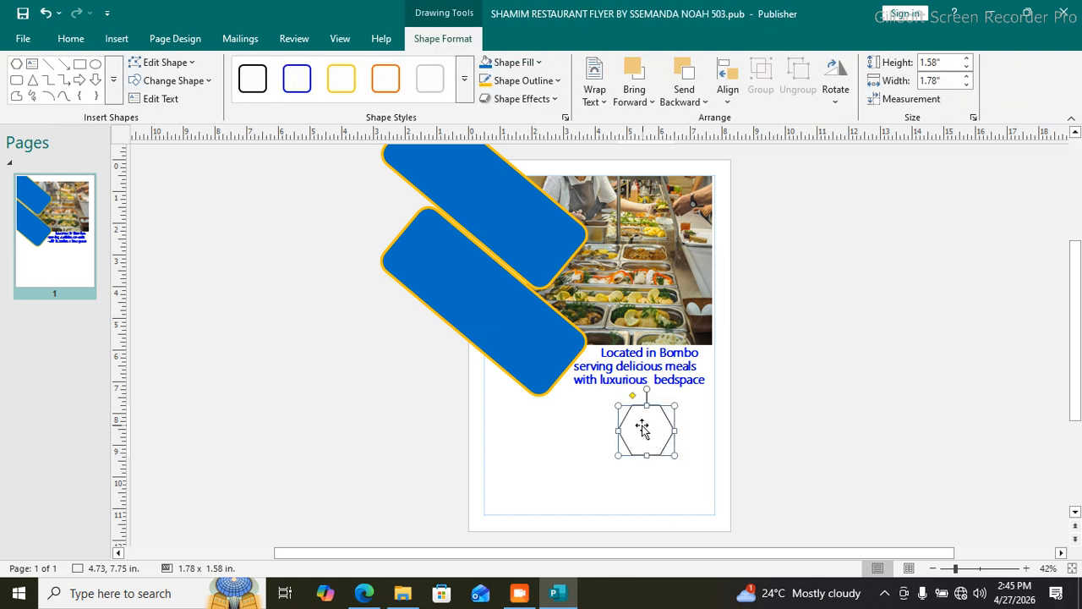
left_click_drag(634, 418, 617, 400)
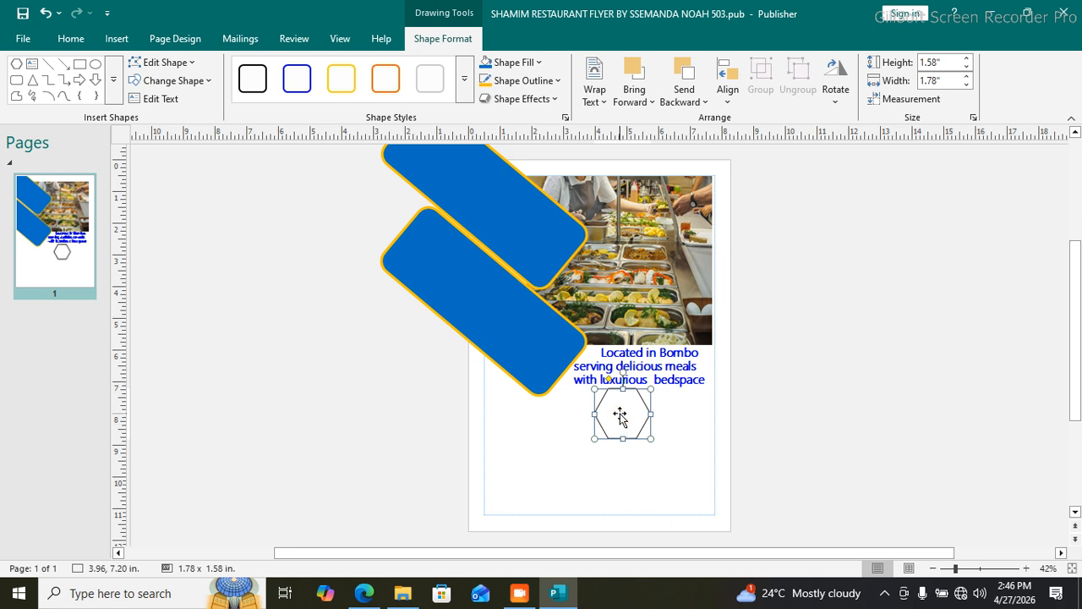
Step: Give the hexagon a white 4½ pt outline
left_click(554, 81)
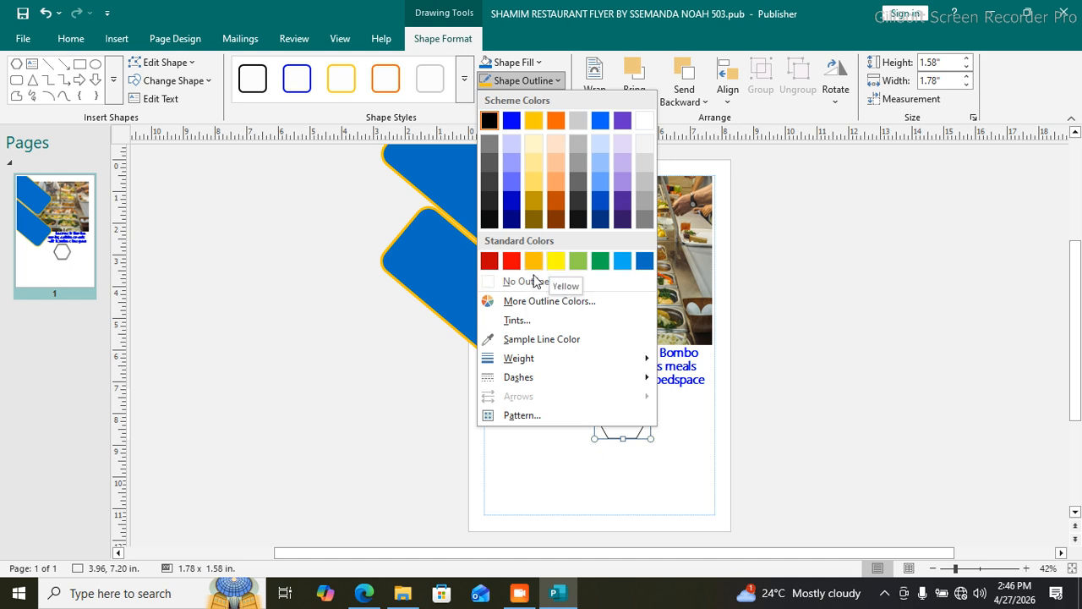
left_click(643, 123)
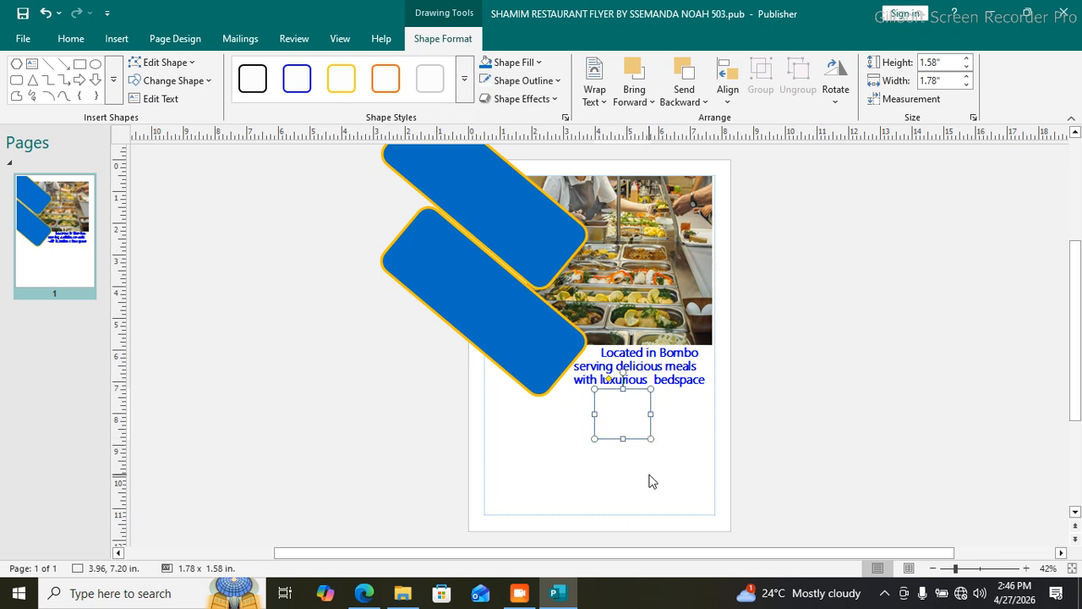
left_click(557, 81)
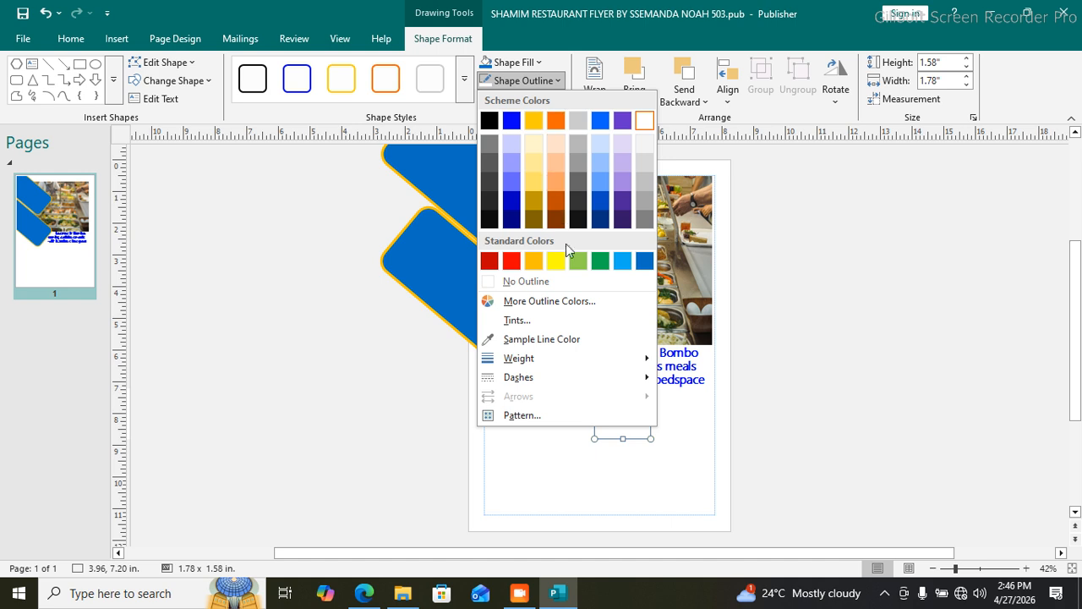
mouse_move(566, 358)
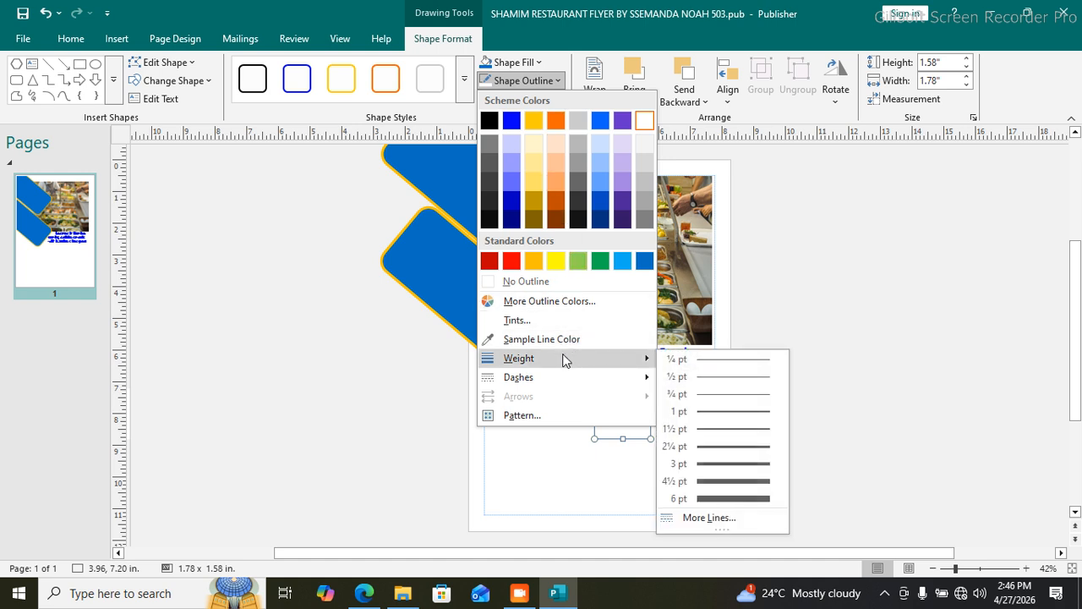
left_click(715, 483)
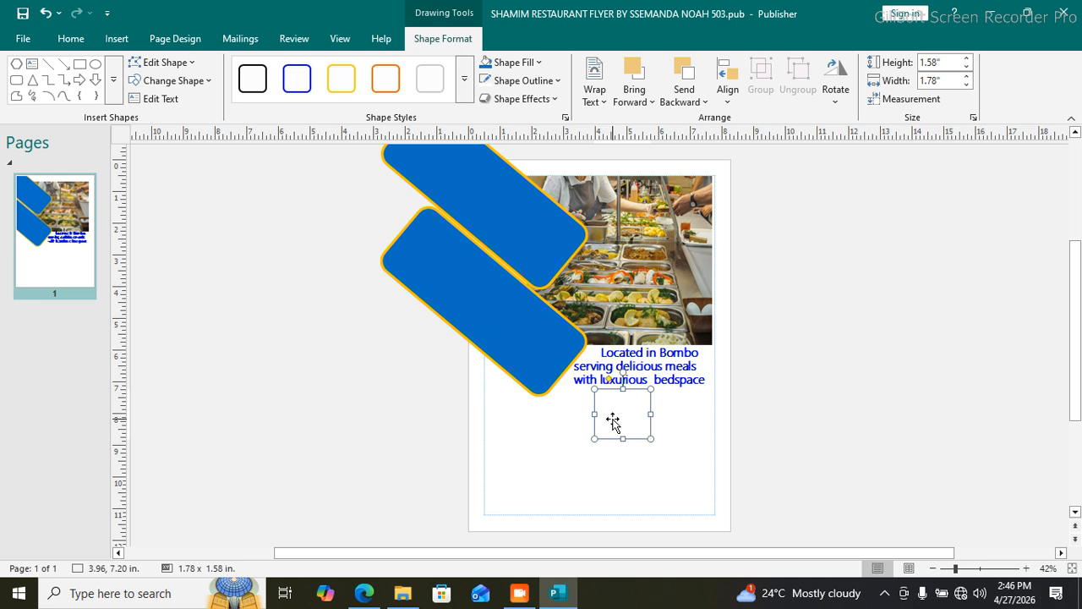
left_click(116, 38)
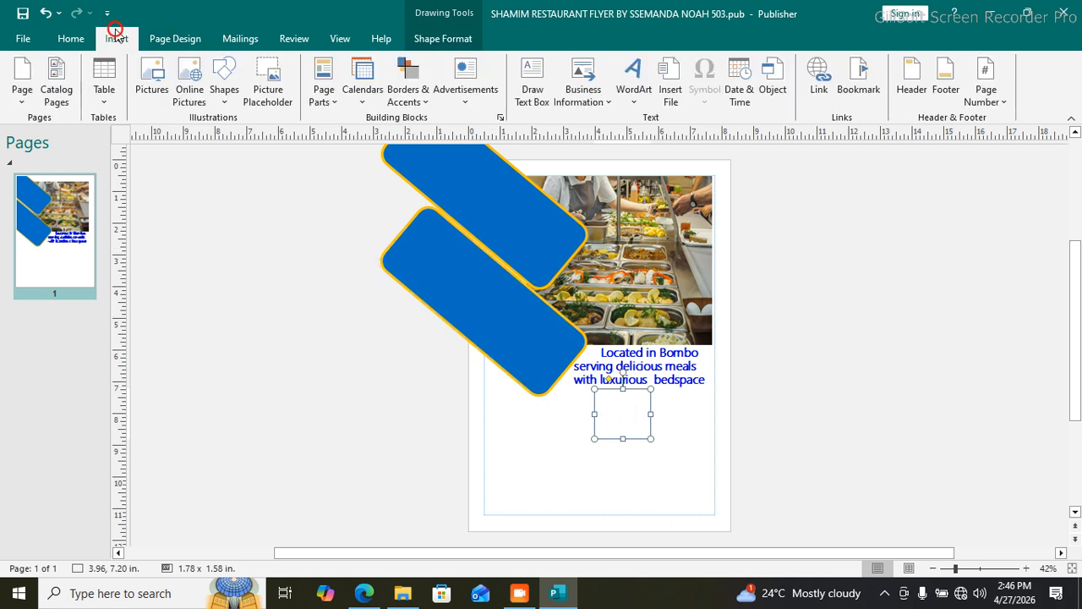
left_click(152, 89)
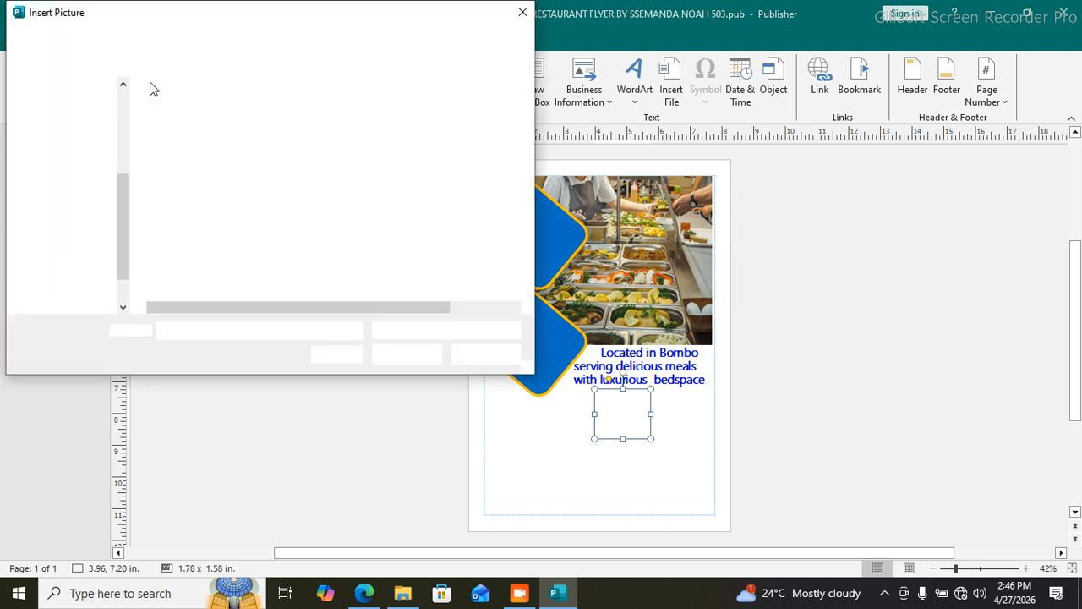
left_click(281, 143)
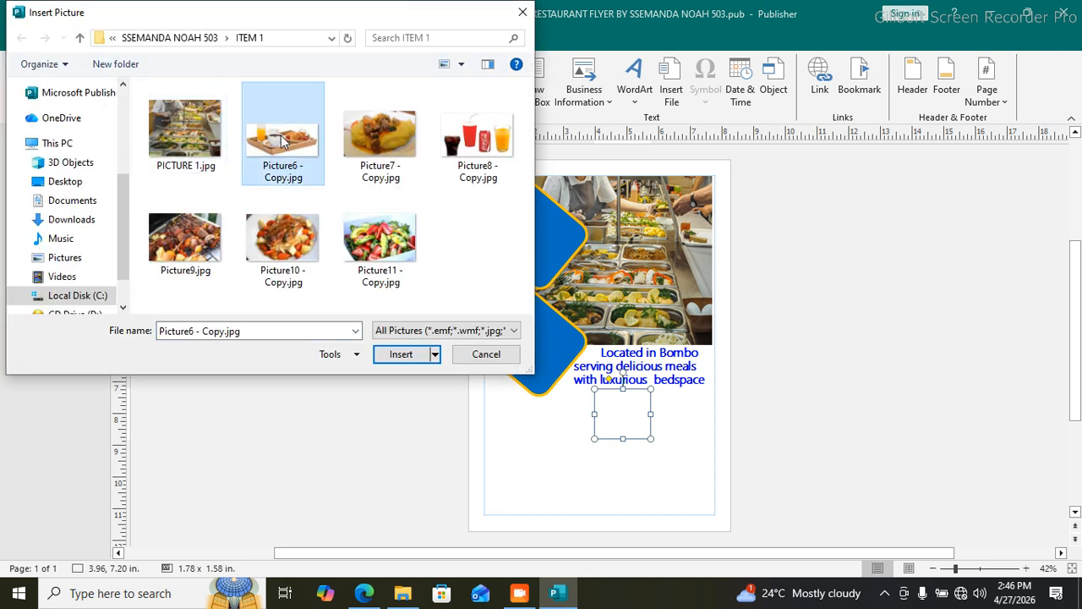
left_click(396, 354)
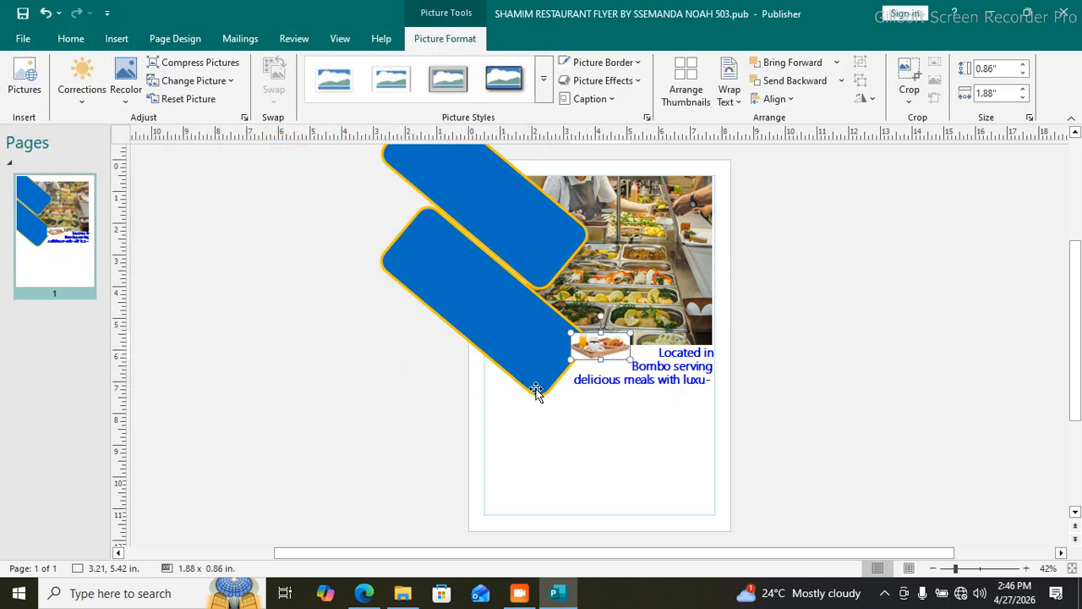
left_click_drag(599, 351, 618, 412)
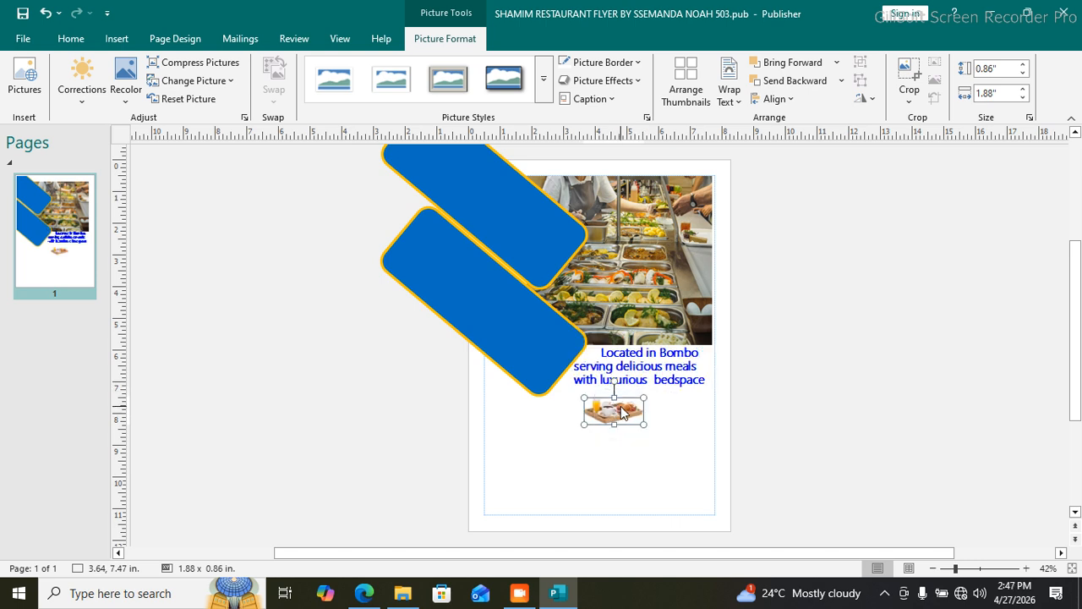
left_click_drag(623, 411, 627, 409)
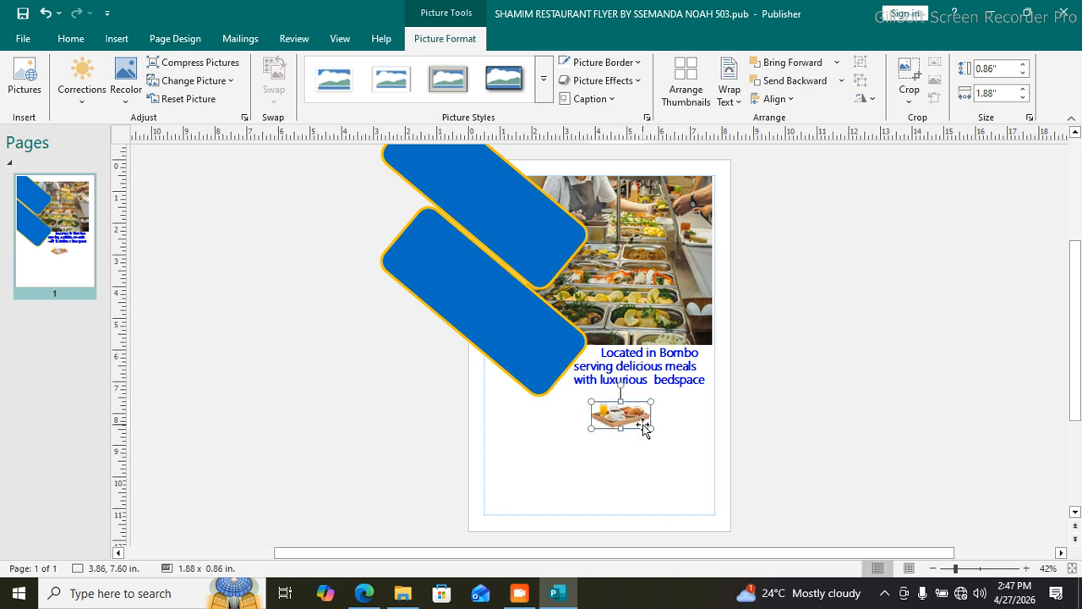
key("ctrl+z")
key("ctrl+z")
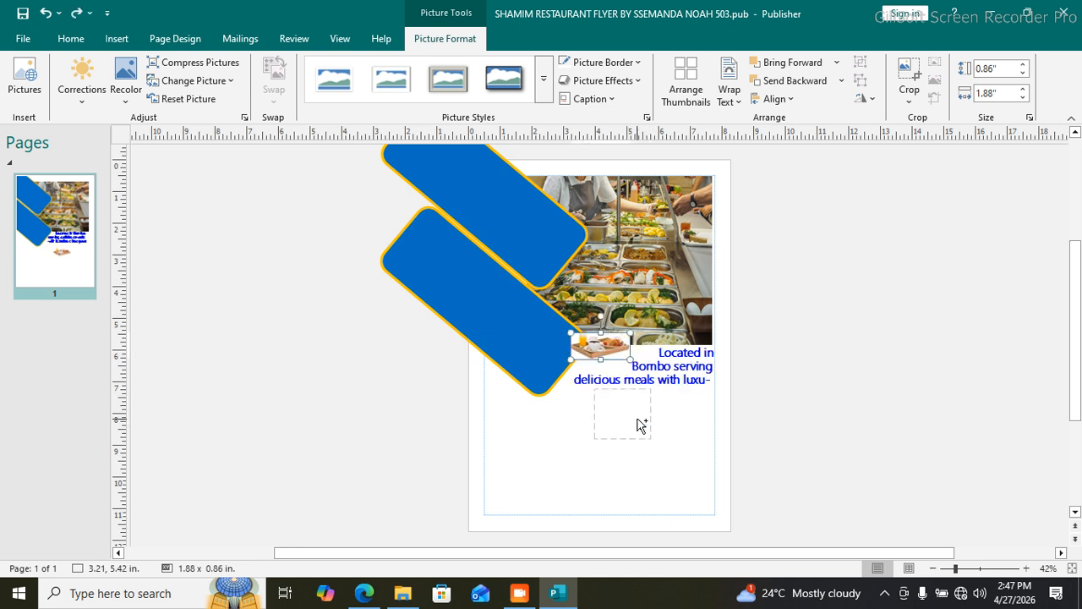
left_click(626, 412)
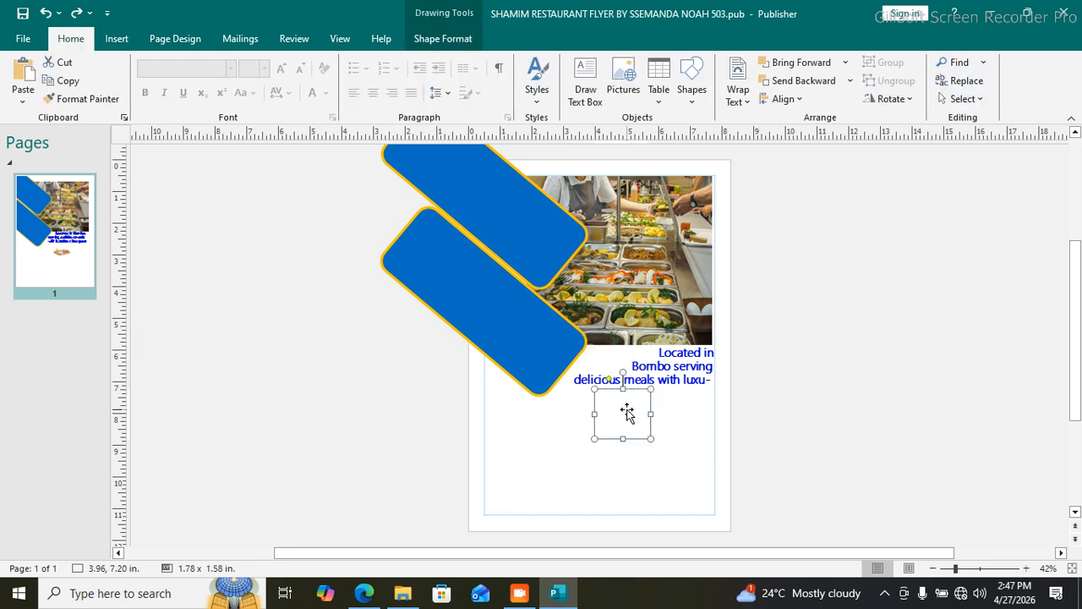
left_click(682, 429)
left_click(639, 410)
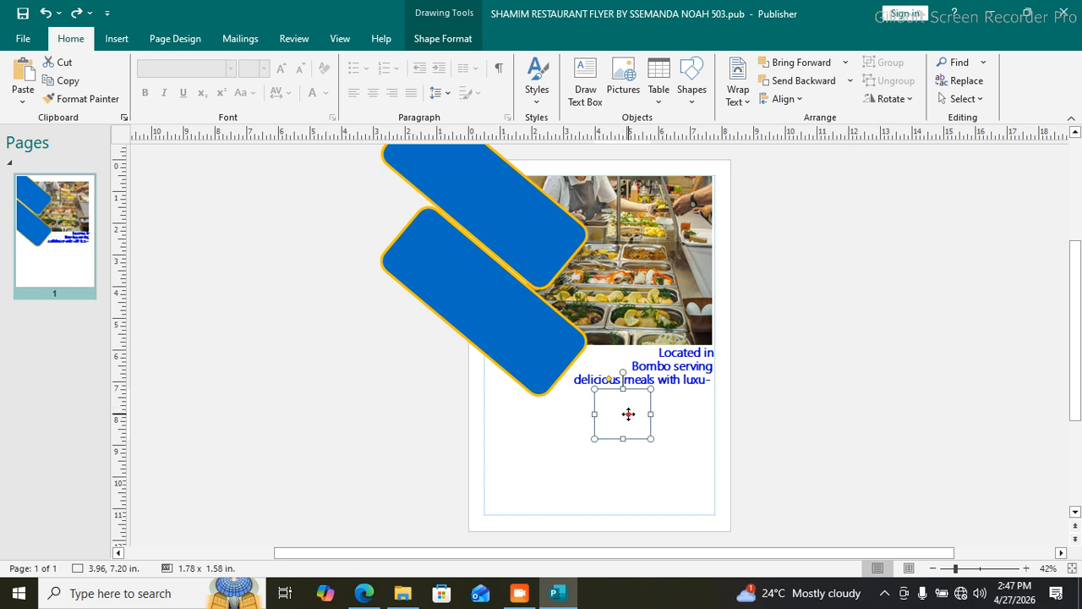
left_click(636, 465)
left_click(631, 422)
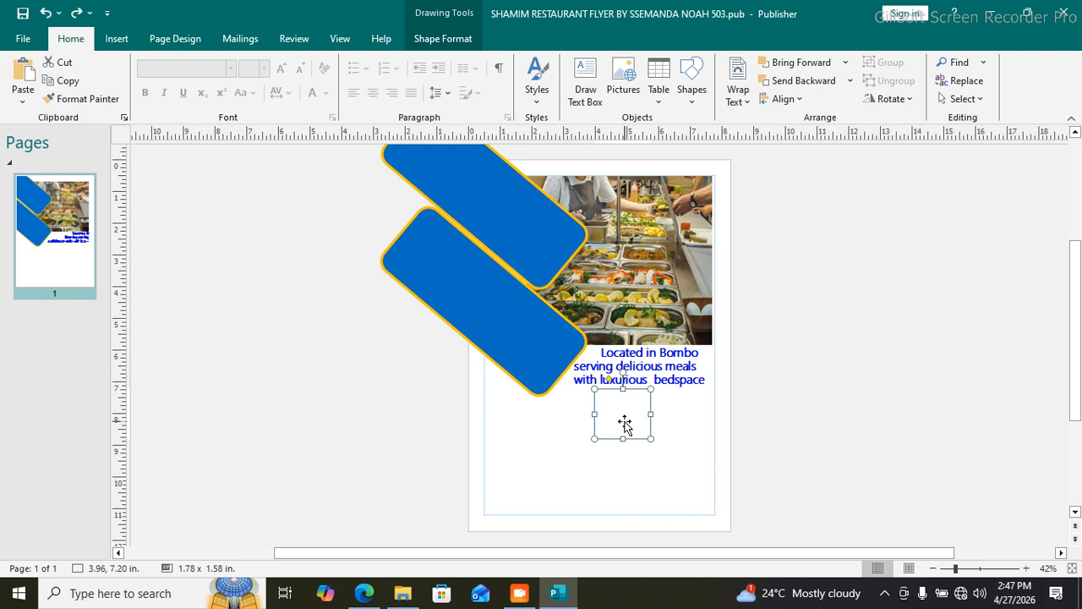
Step: Insert Picture6 - Copy.jpg, move it down onto the hexagon and make it taller
left_click(118, 39)
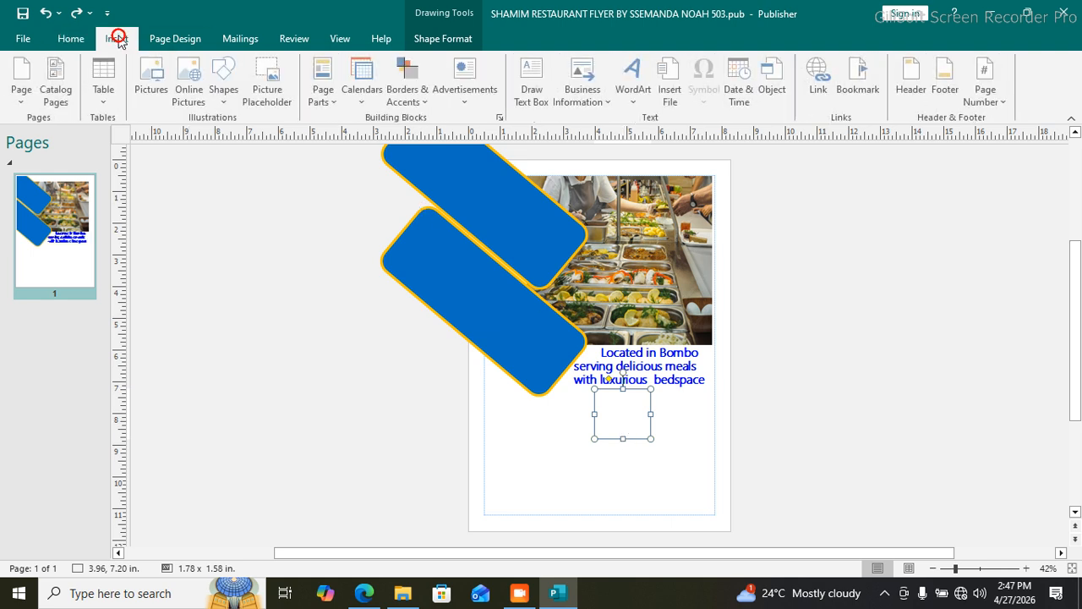
left_click(152, 77)
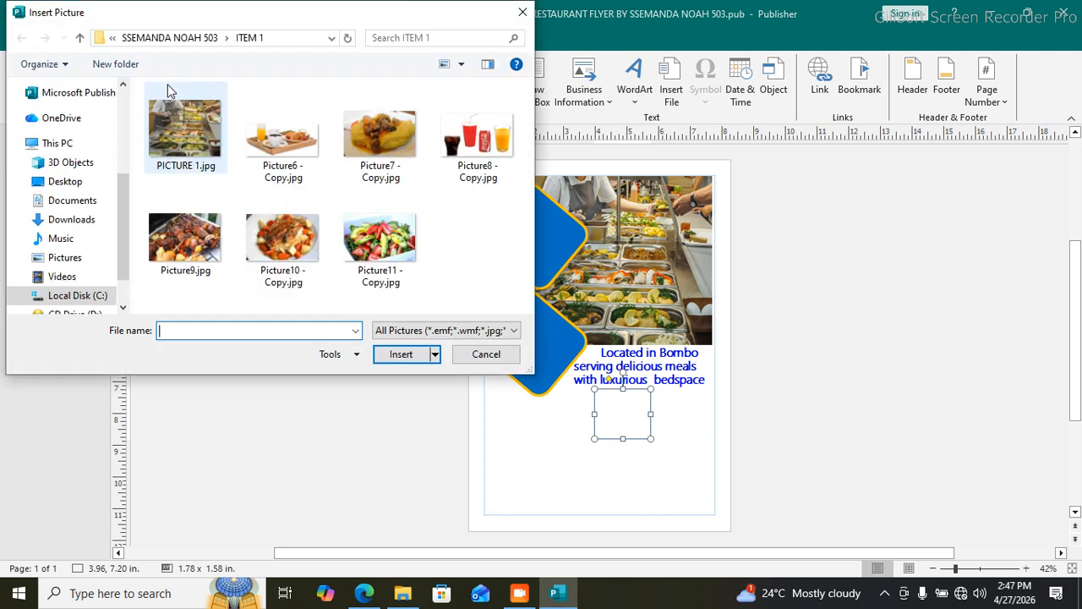
left_click(278, 154)
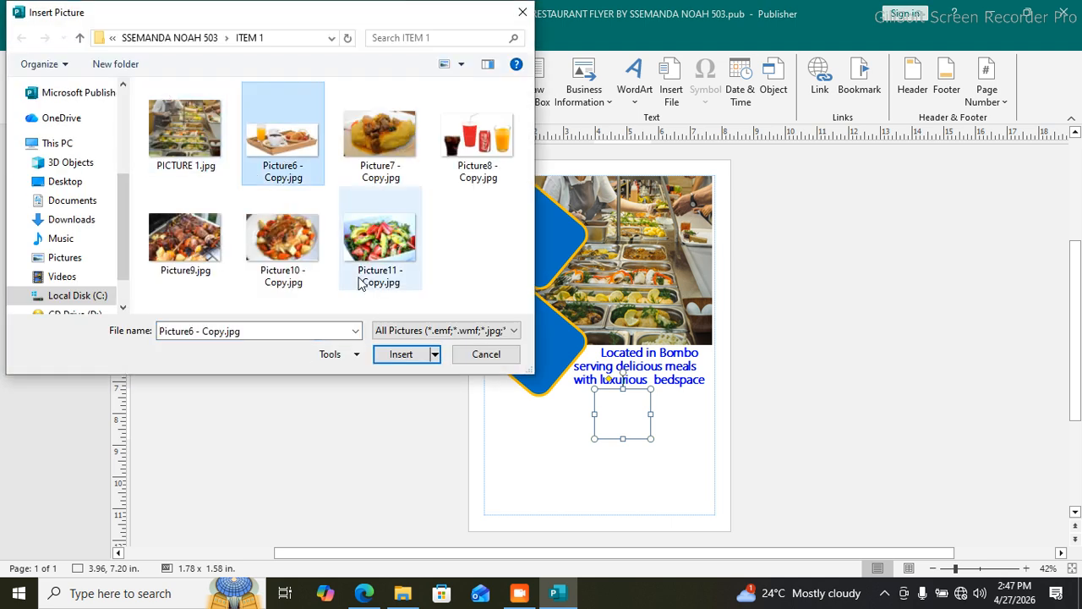
left_click(401, 353)
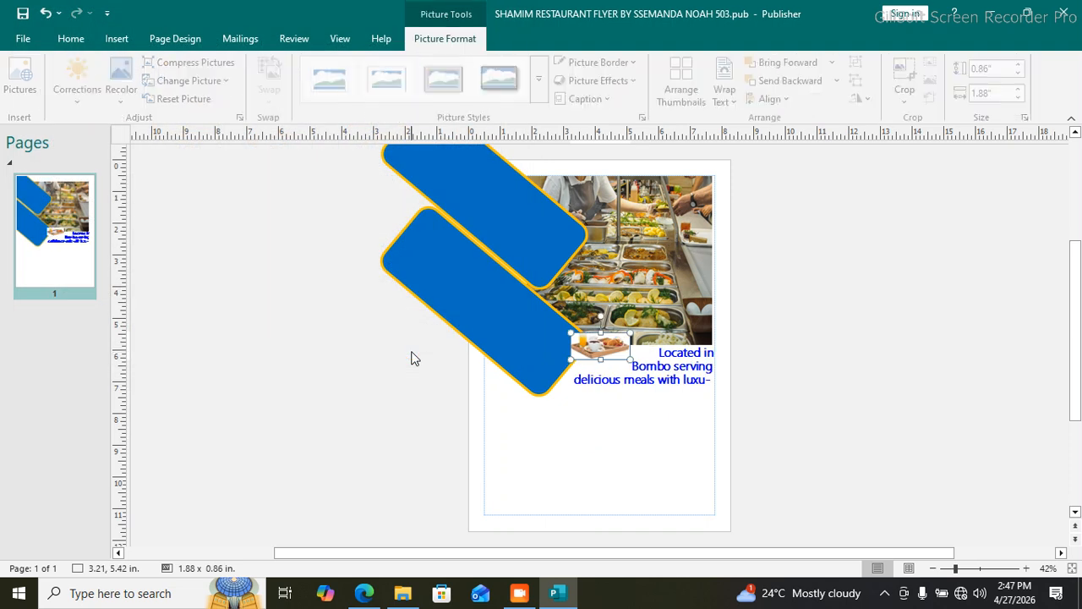
left_click_drag(619, 344, 624, 390)
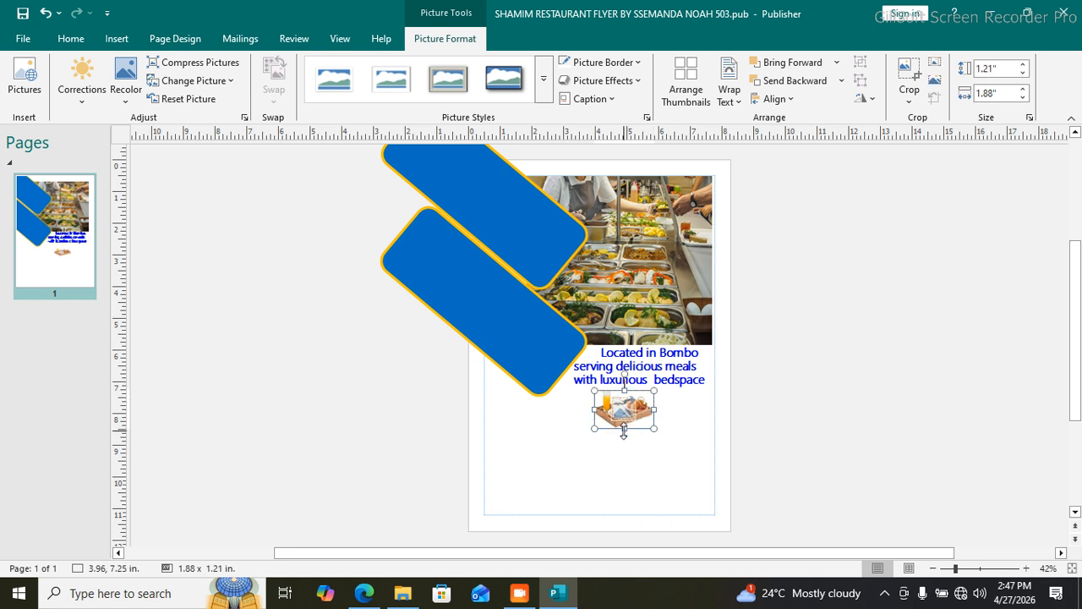
left_click_drag(624, 430, 624, 440)
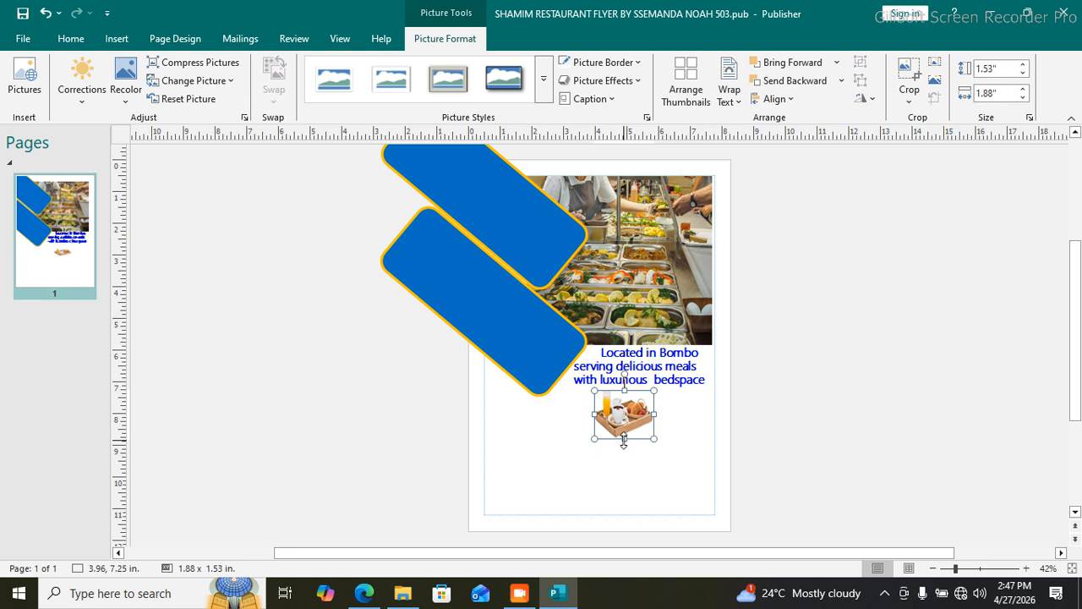
Step: Undo the resize, move and picture insertion, restoring the hexagon's outline
key("ctrl+z")
key("ctrl+z")
key("ctrl+z")
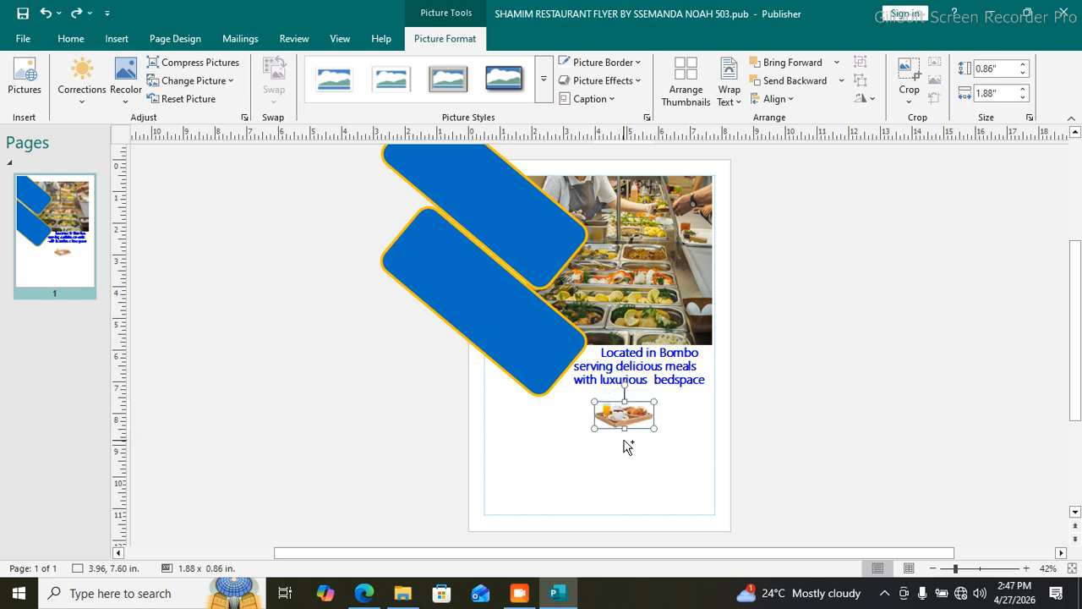
key("ctrl+z")
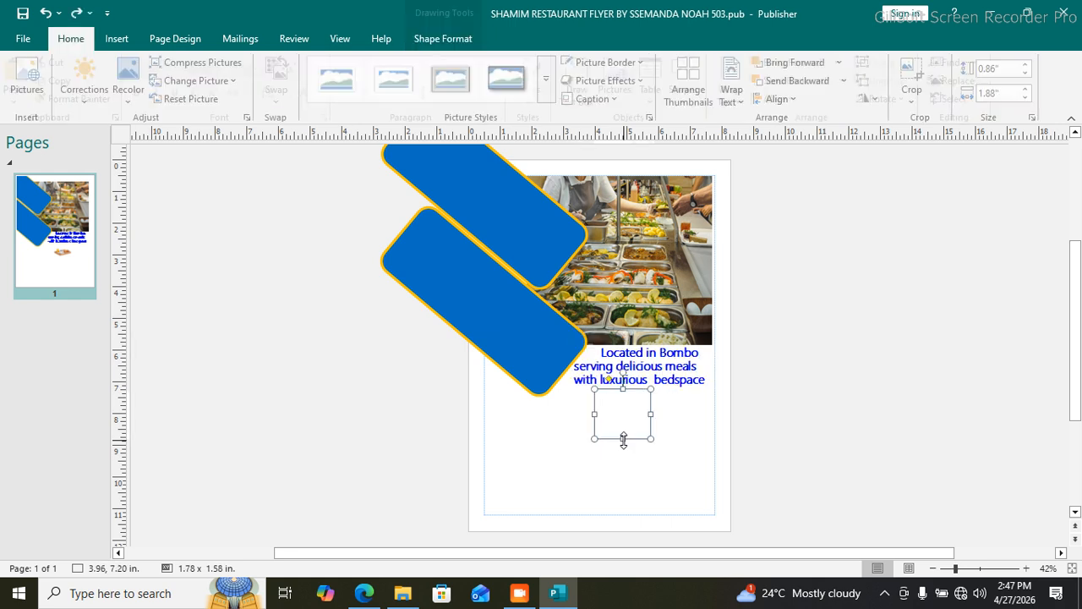
key("ctrl+z")
key("ctrl+z")
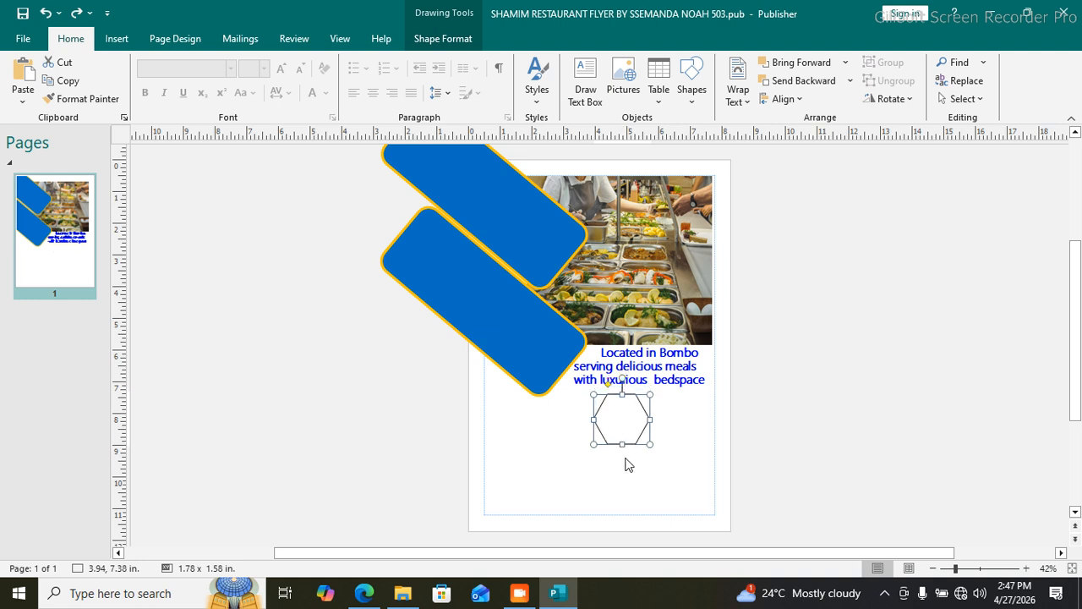
Step: Give the hexagon an orange outline 4½ pt thick
left_click(633, 475)
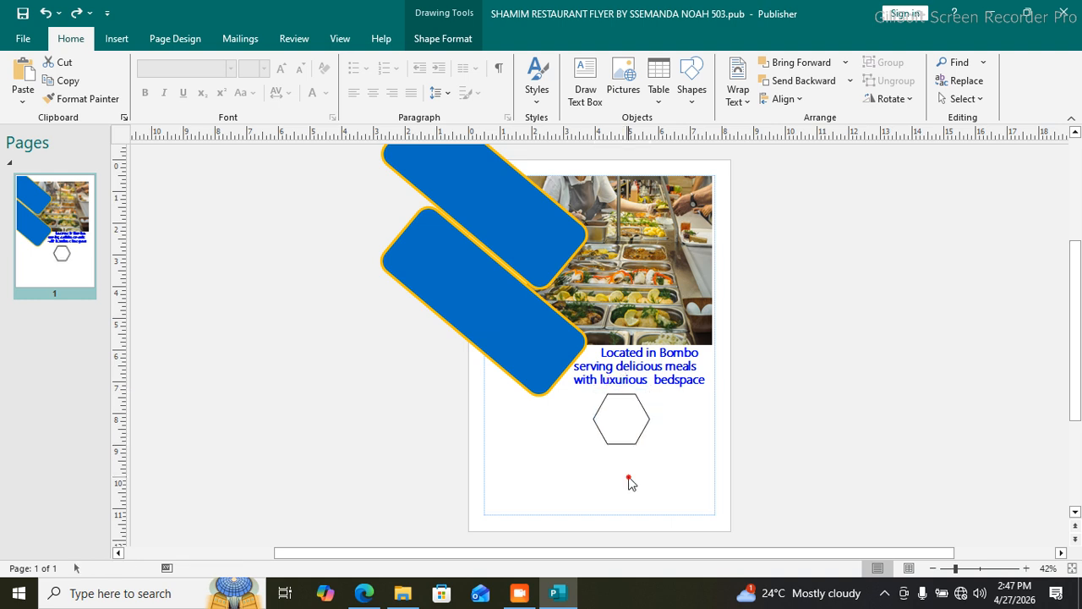
left_click(628, 421)
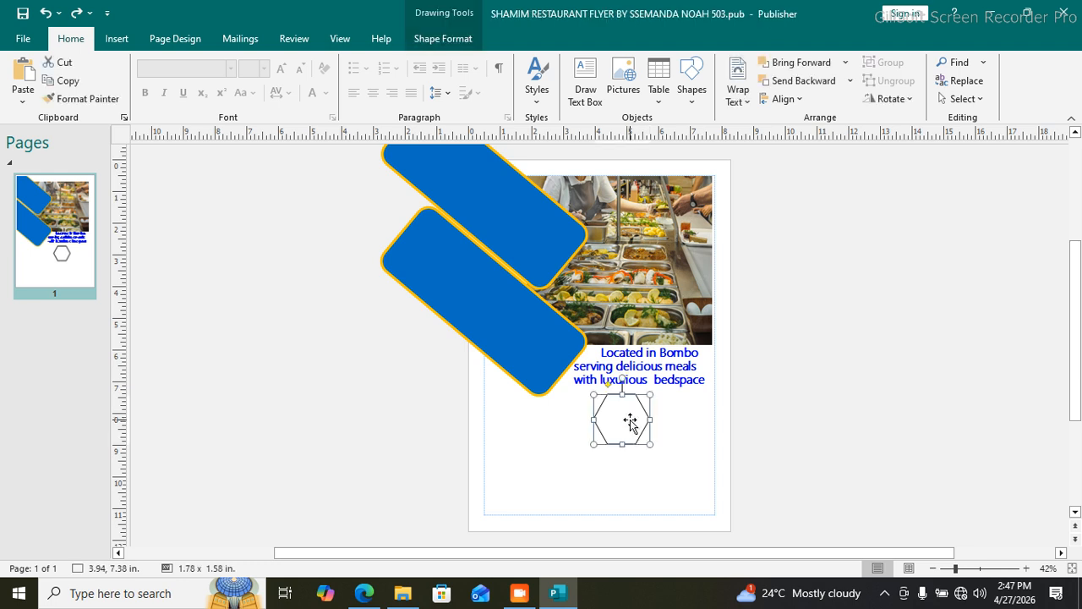
left_click(436, 39)
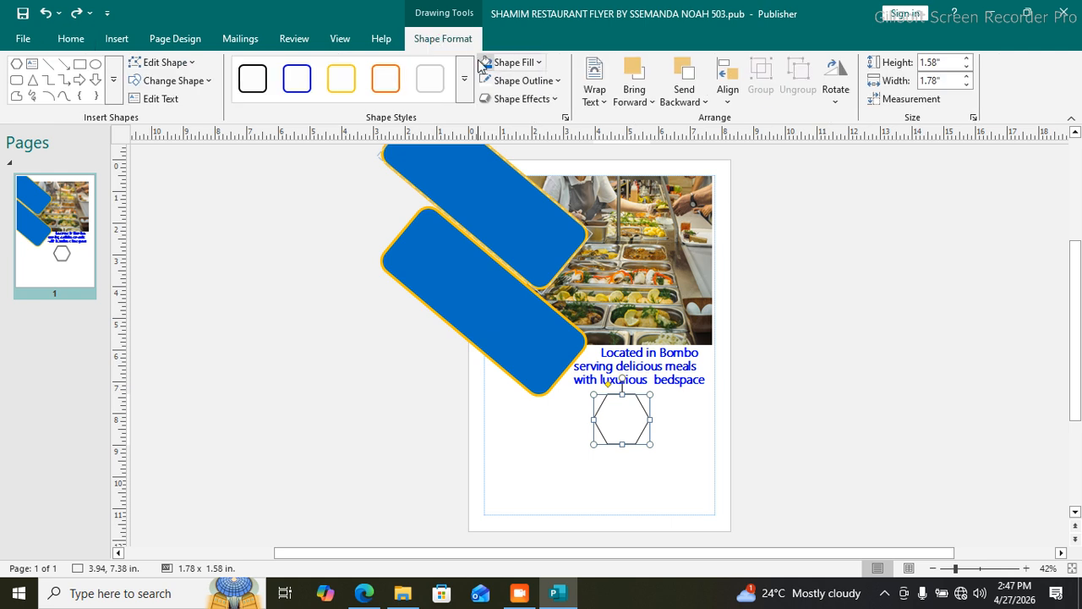
left_click(555, 81)
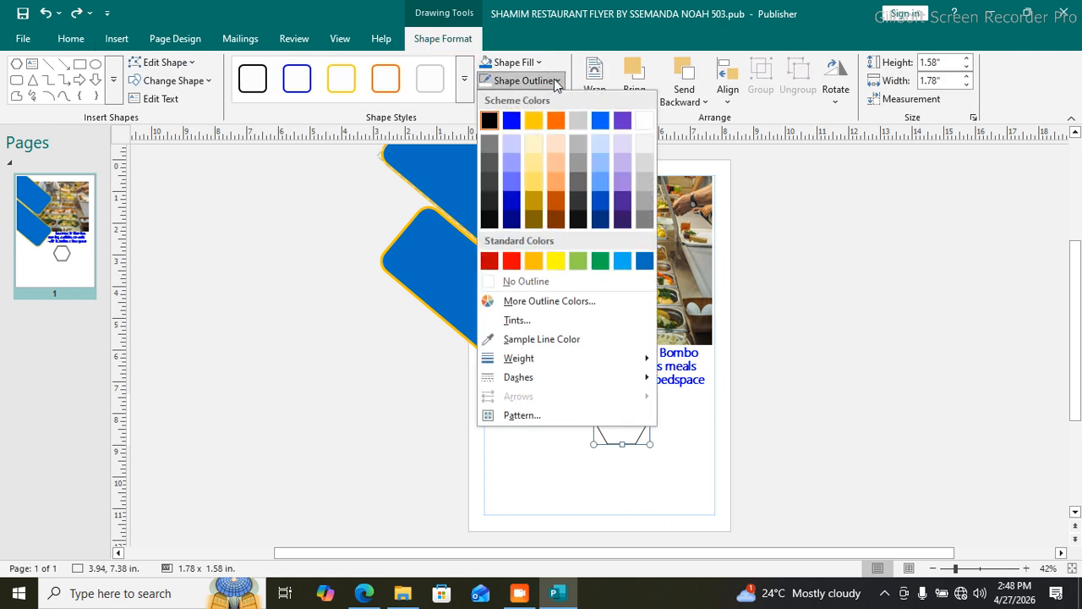
left_click(535, 261)
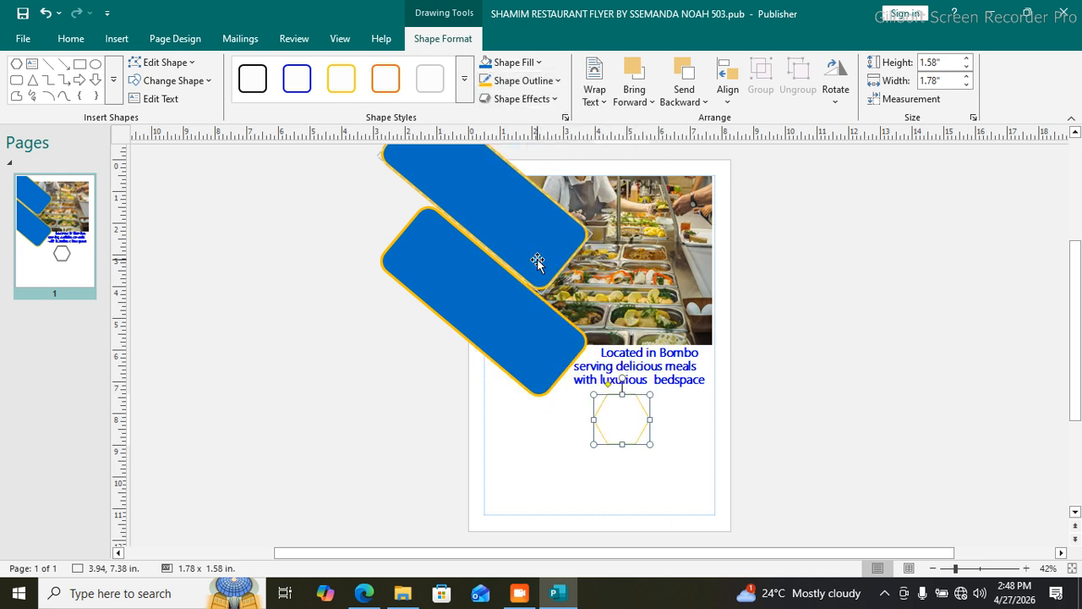
left_click(554, 84)
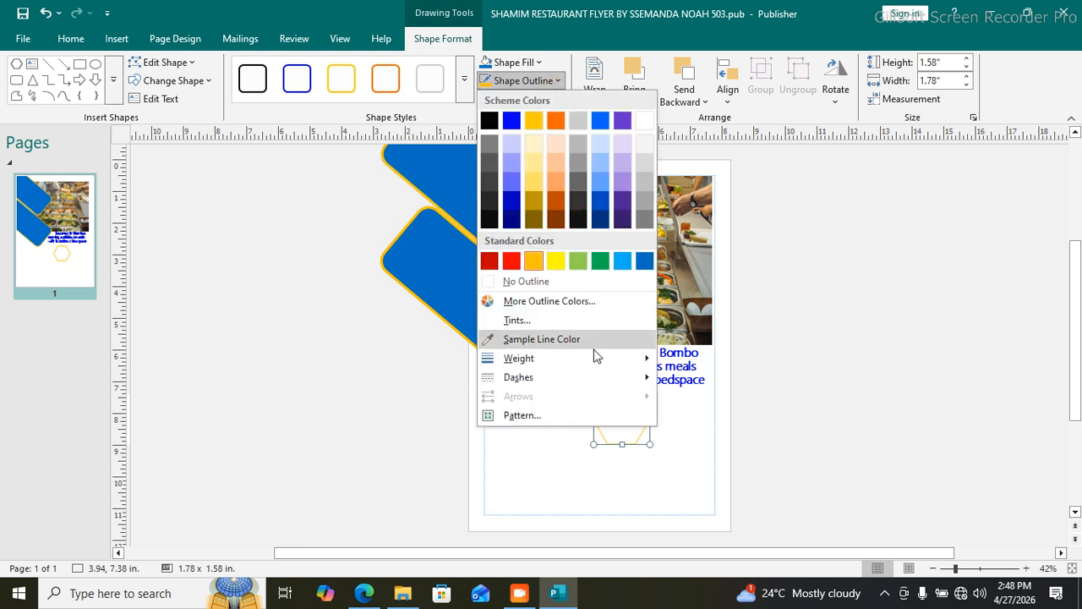
mouse_move(608, 368)
left_click(712, 482)
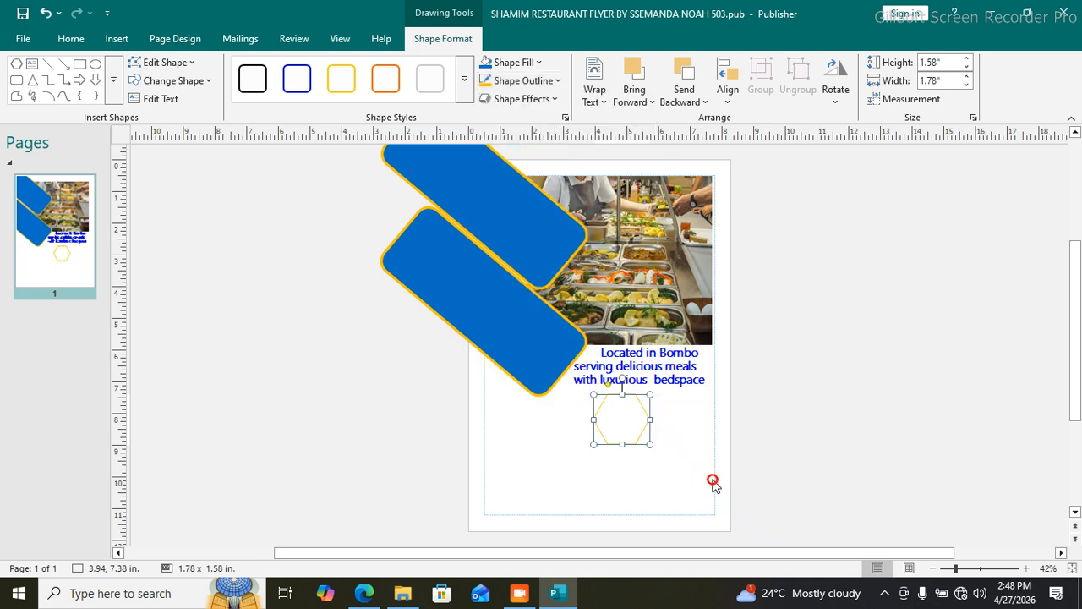
left_click(630, 475)
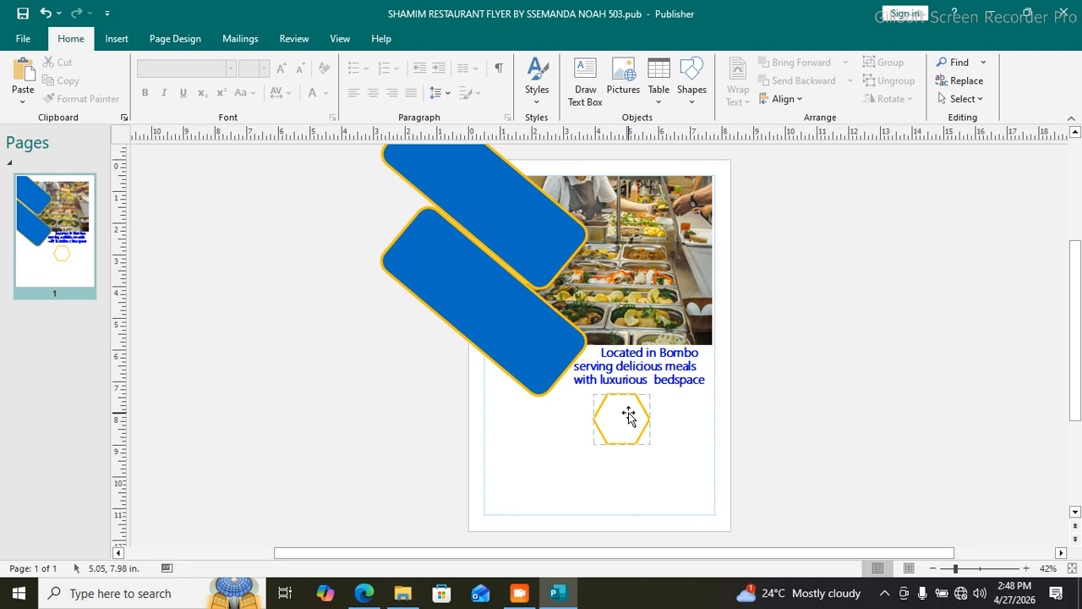
left_click(628, 415)
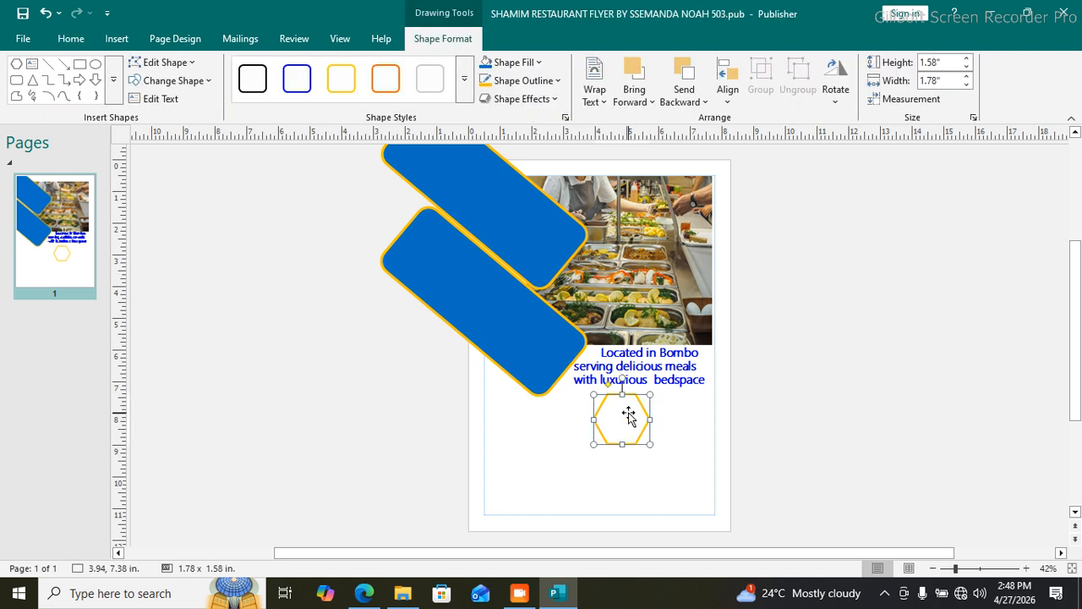
Step: Picture-fill the hexagon with Picture6 - Copy.jpg from the project's ITEM 1 folder on the Desktop
left_click(539, 63)
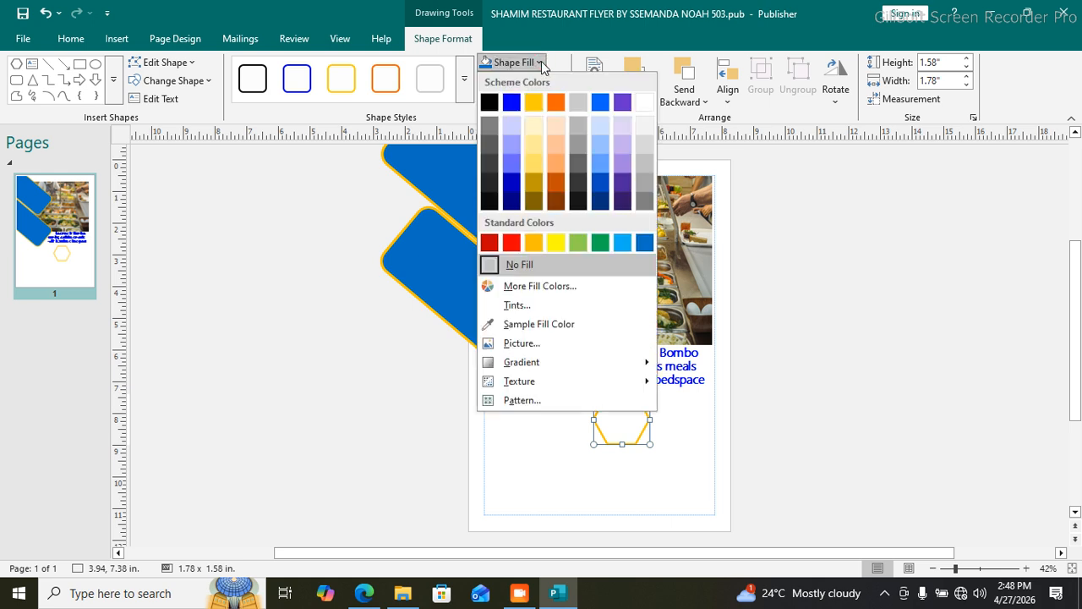
mouse_move(520, 362)
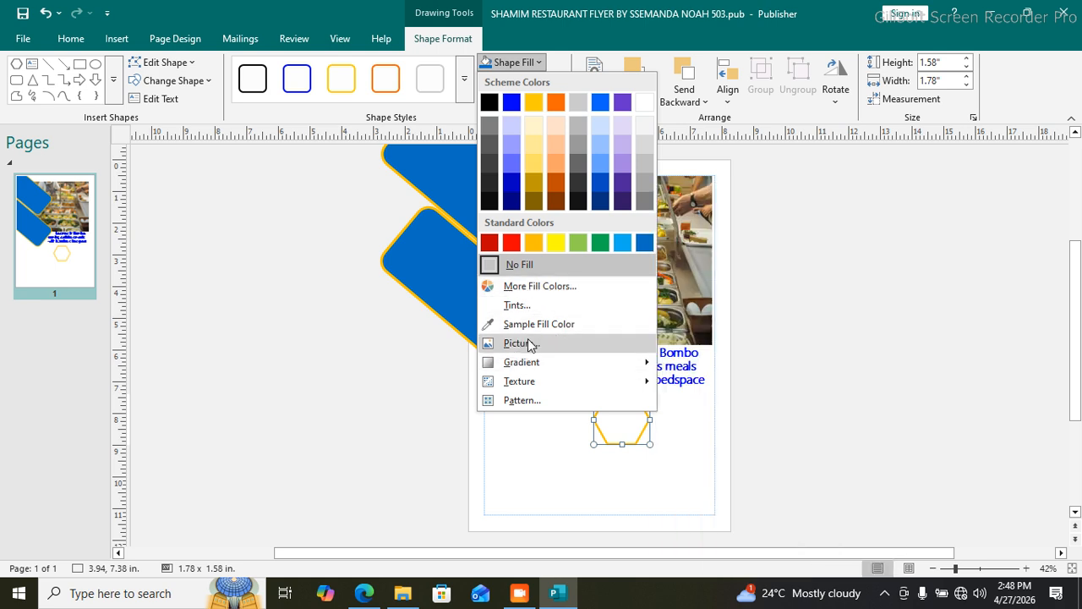
left_click(531, 343)
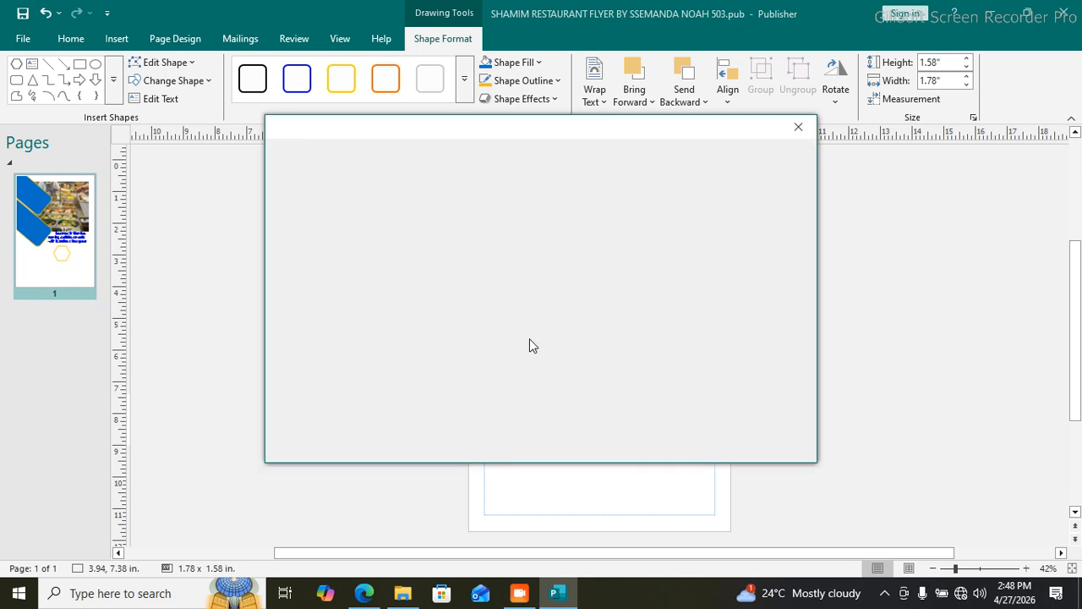
left_click(540, 325)
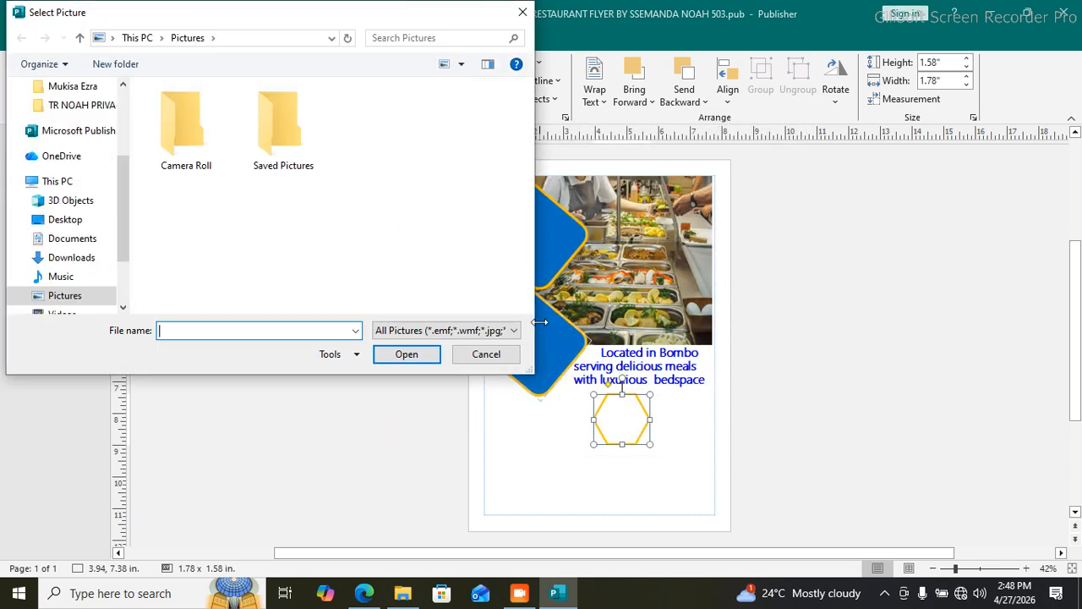
left_click(75, 220)
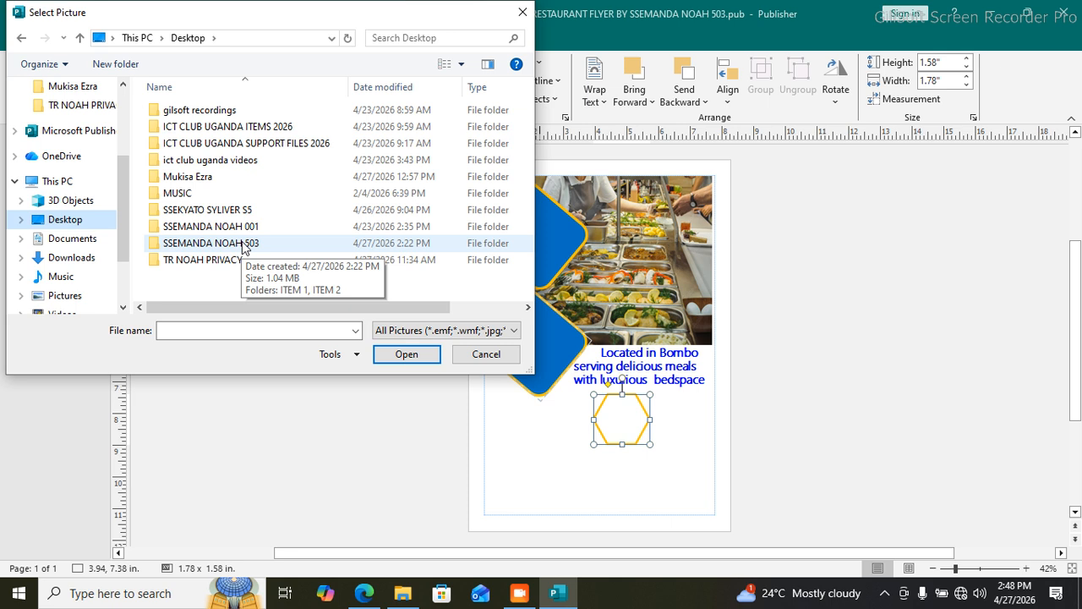
double_click(245, 243)
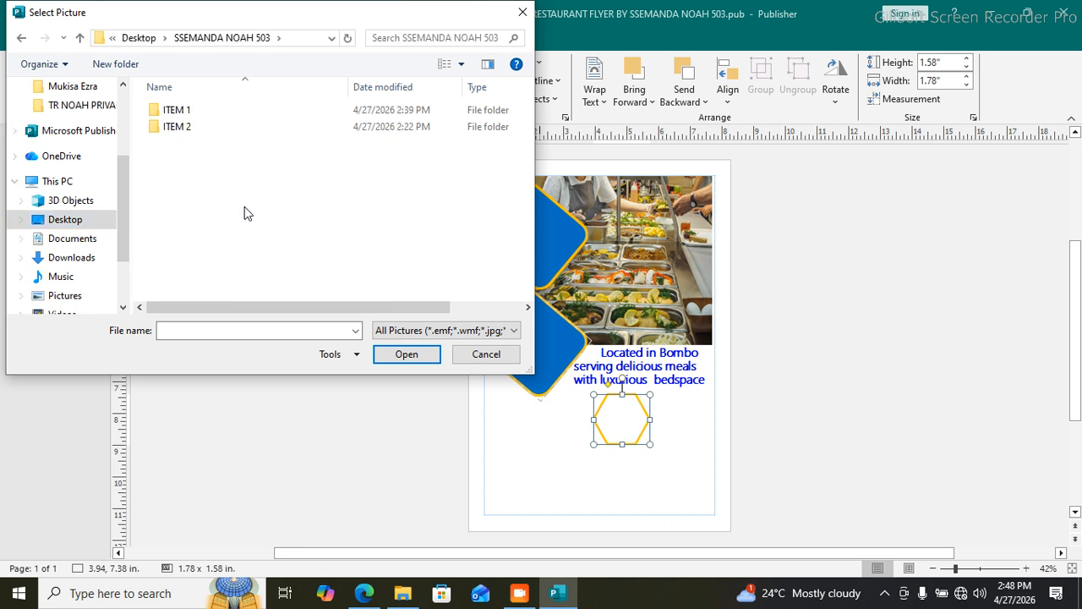
double_click(251, 111)
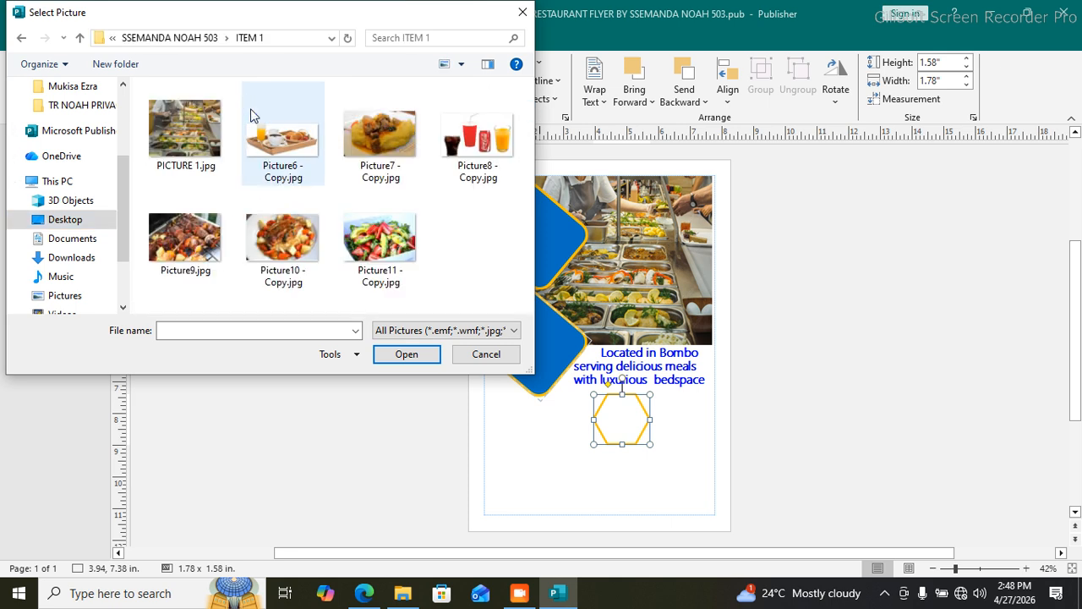
left_click(285, 140)
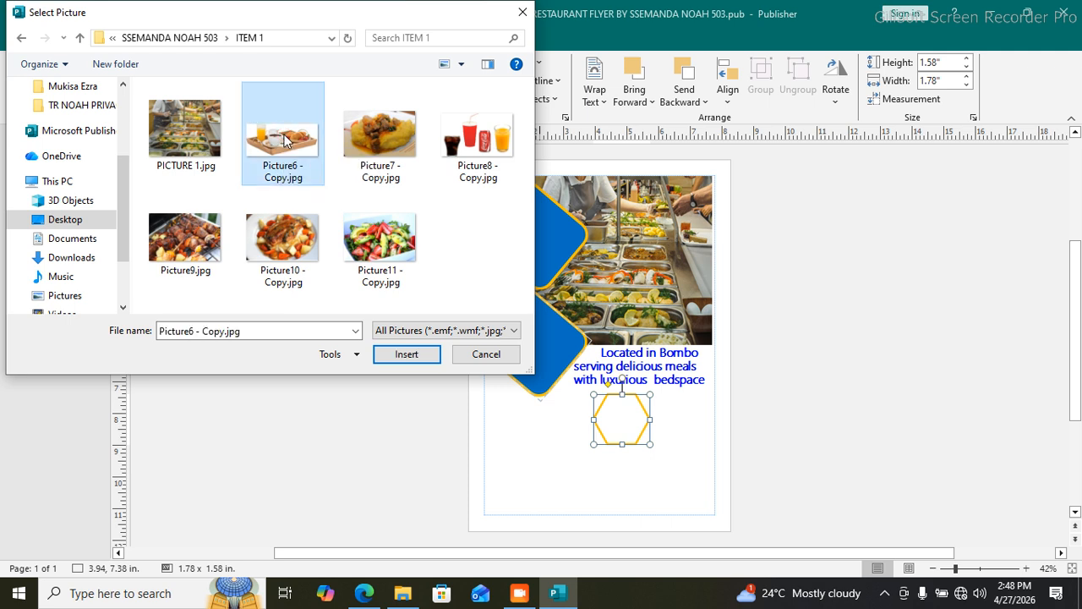
left_click(388, 352)
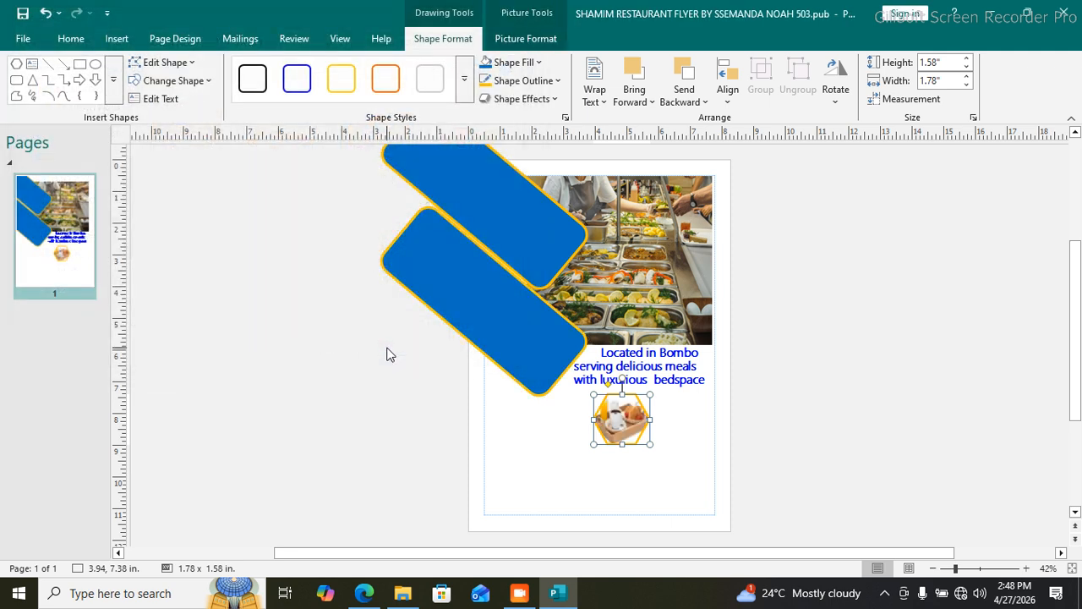
Step: Duplicate the picture hexagon and place the copy level with it on the right
left_click(636, 453)
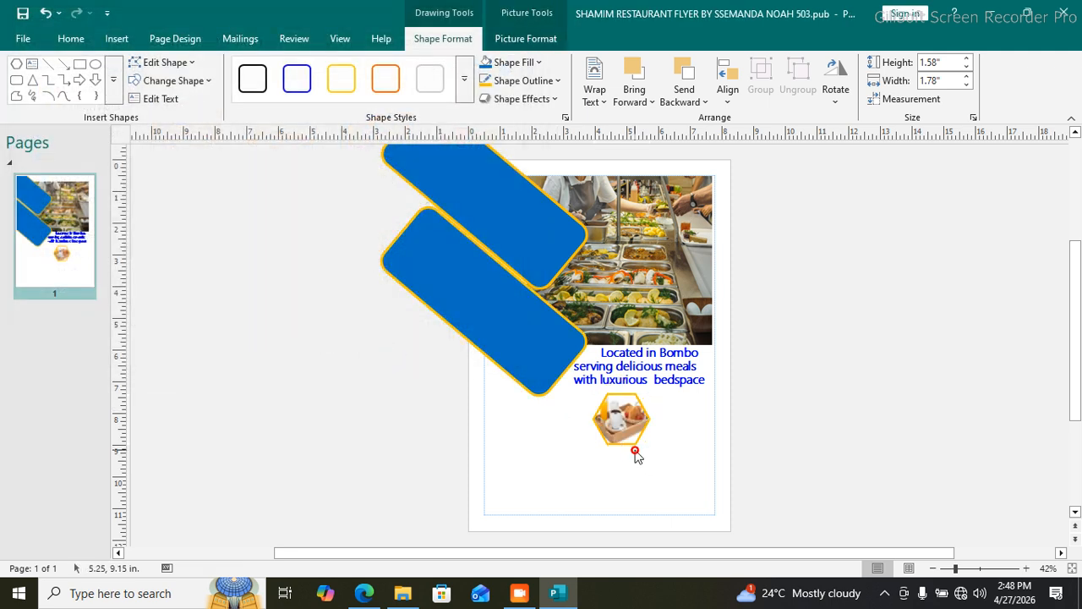
left_click(627, 433)
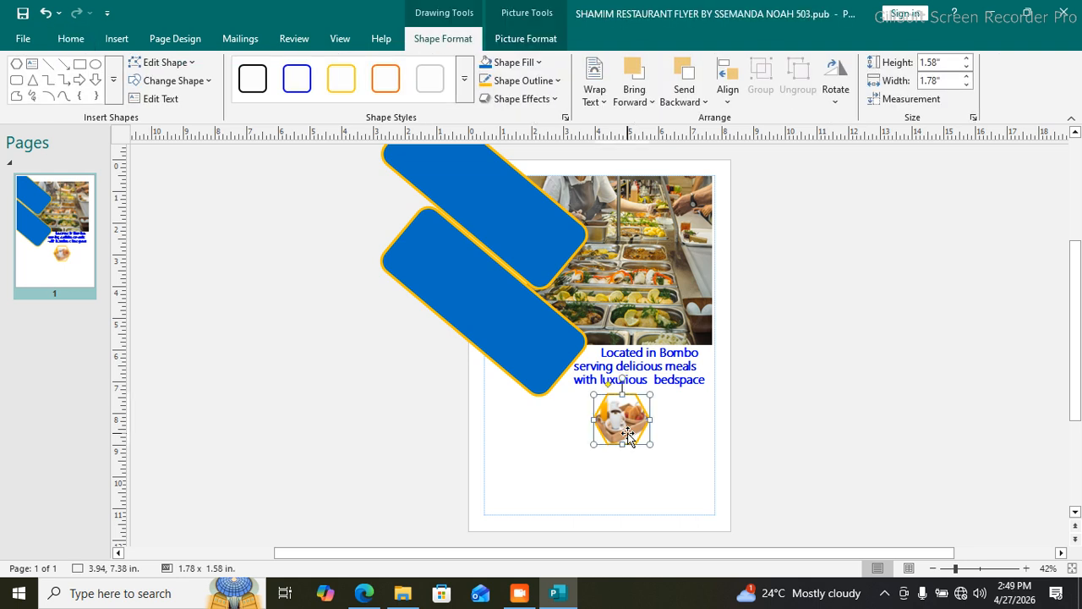
key("ctrl+v")
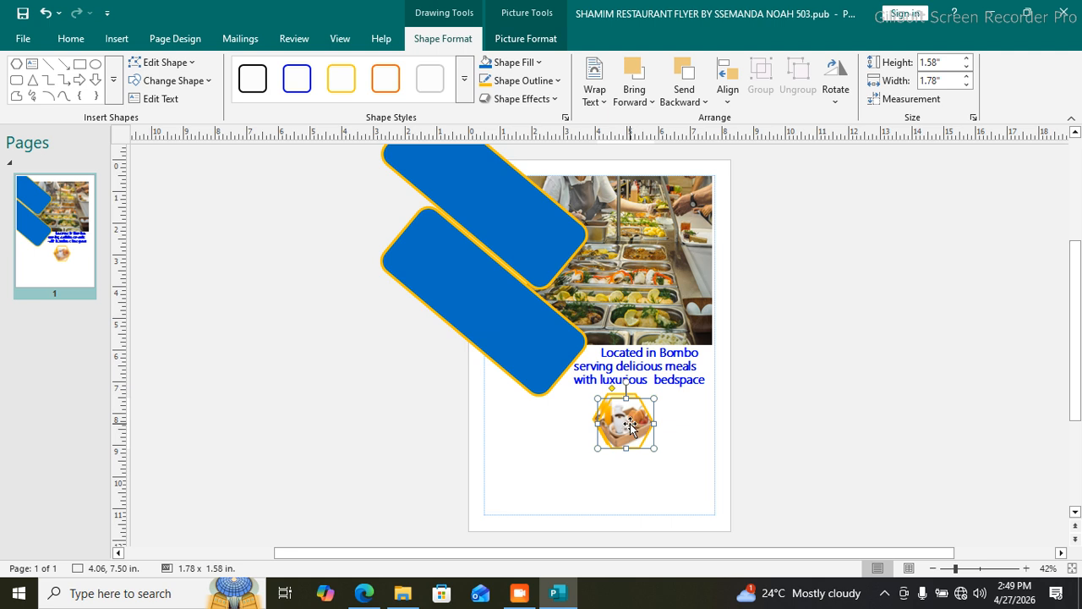
left_click_drag(629, 424, 687, 423)
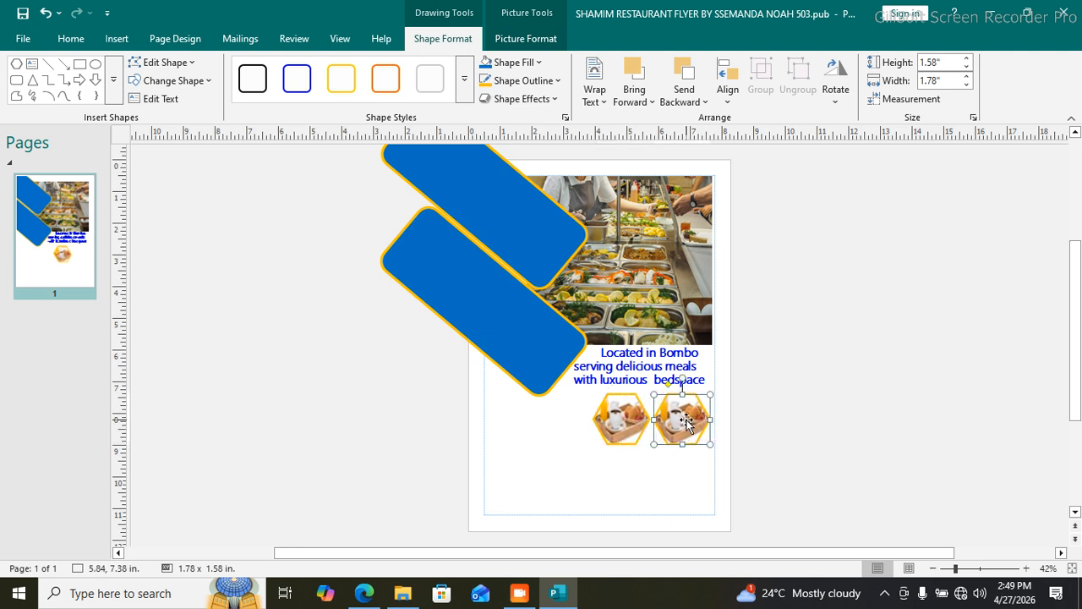
left_click(670, 479)
left_click(680, 419)
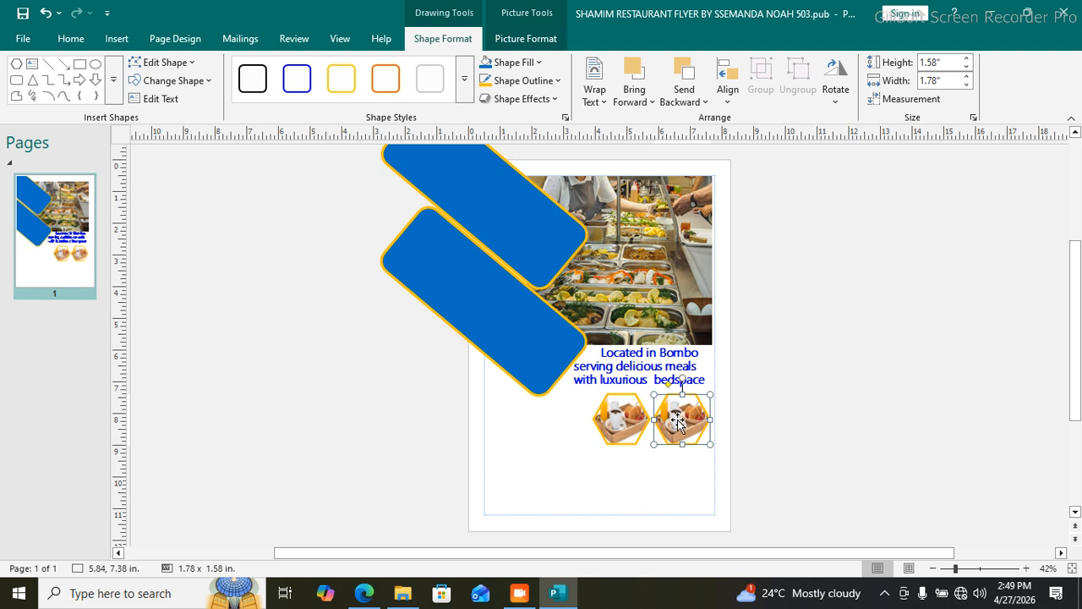
Step: Fill the right hexagon with the fried-food photo Picture7 - Copy.jpg
left_click(538, 63)
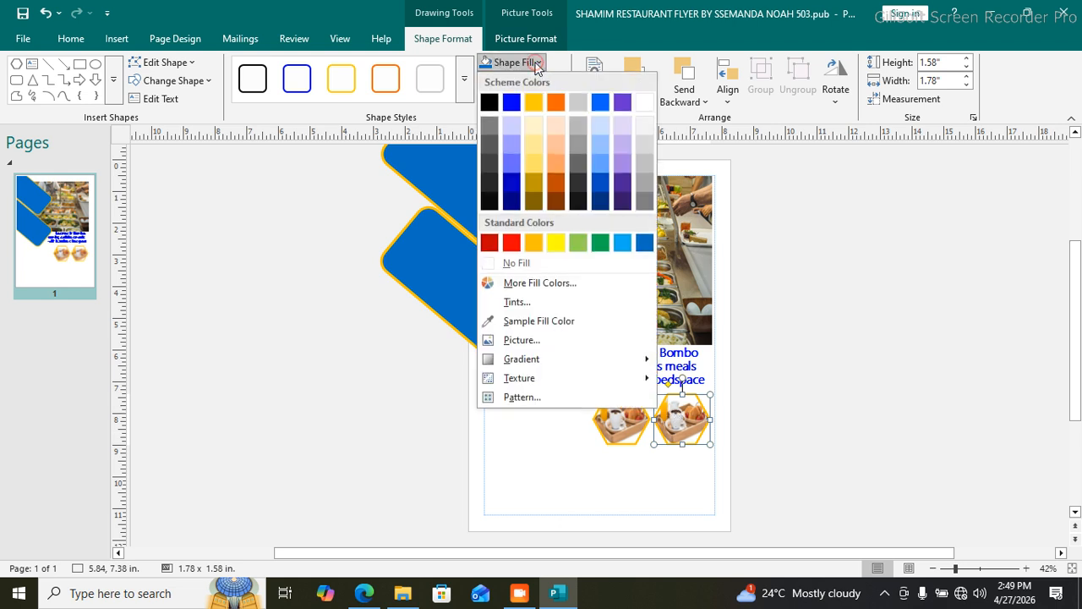
left_click(541, 341)
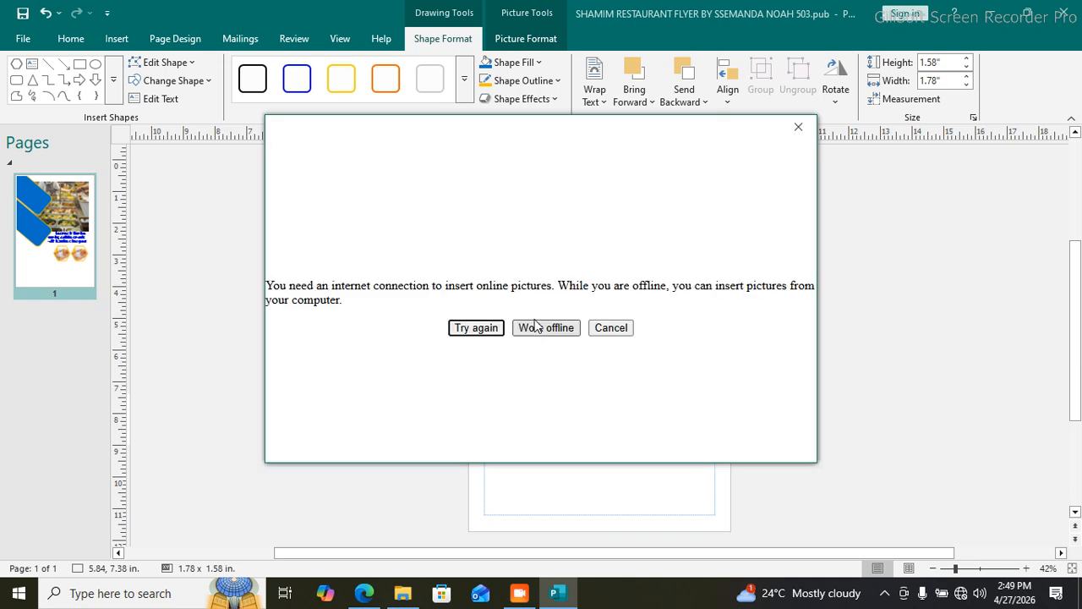
left_click(530, 329)
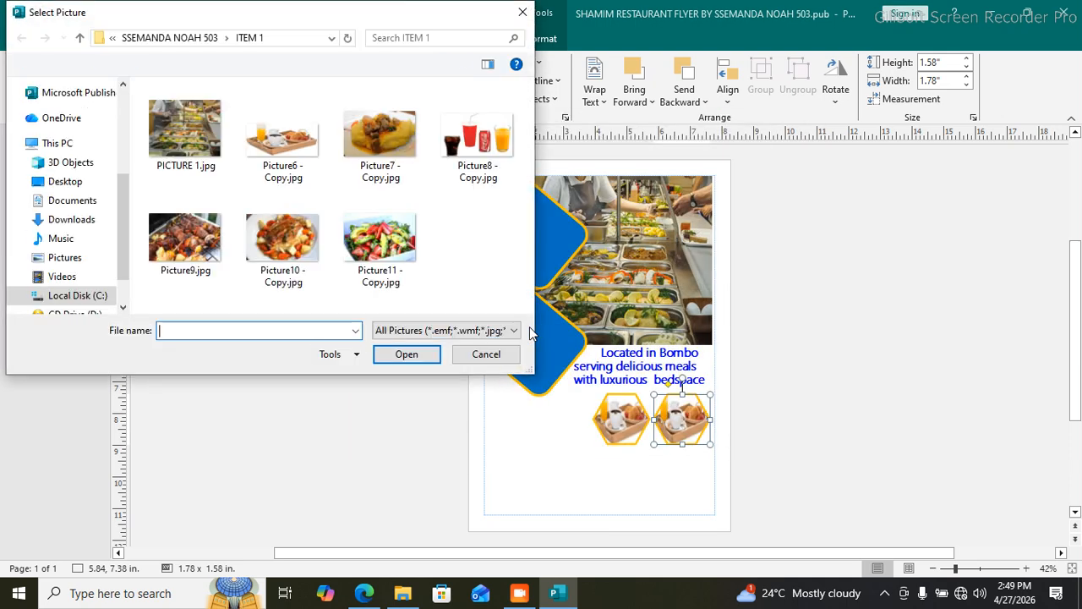
left_click(385, 142)
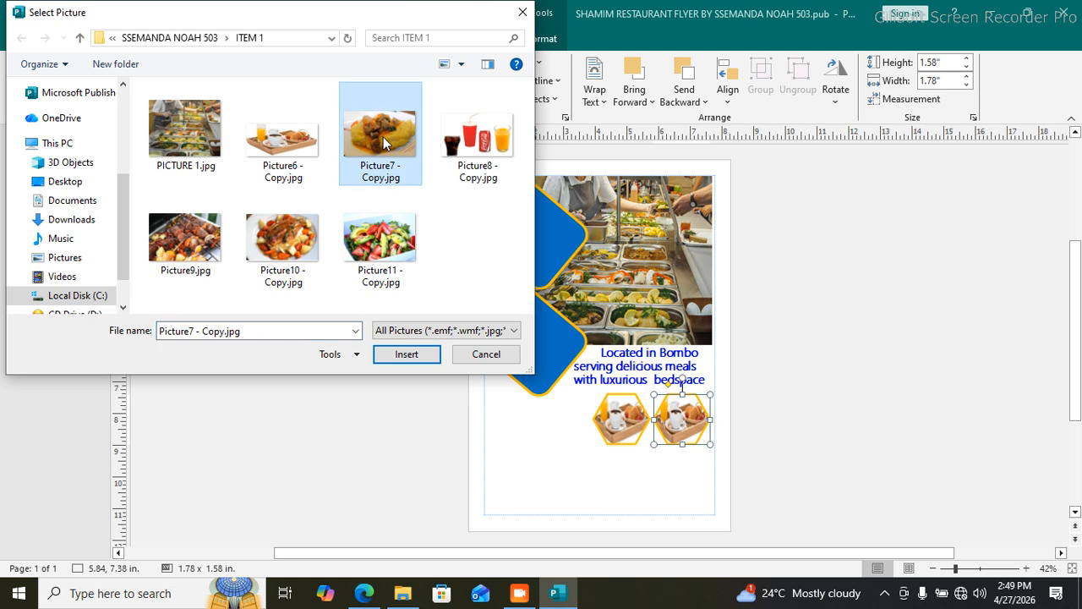
left_click(414, 353)
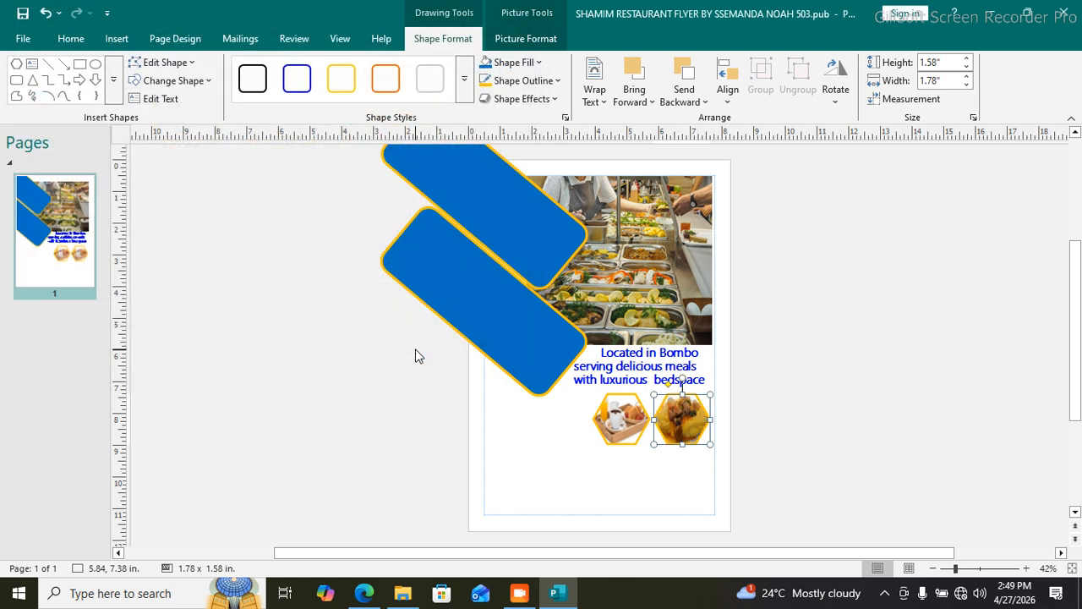
Step: Duplicate the left hexagon picture and place the copy below the right hexagon
left_click(624, 476)
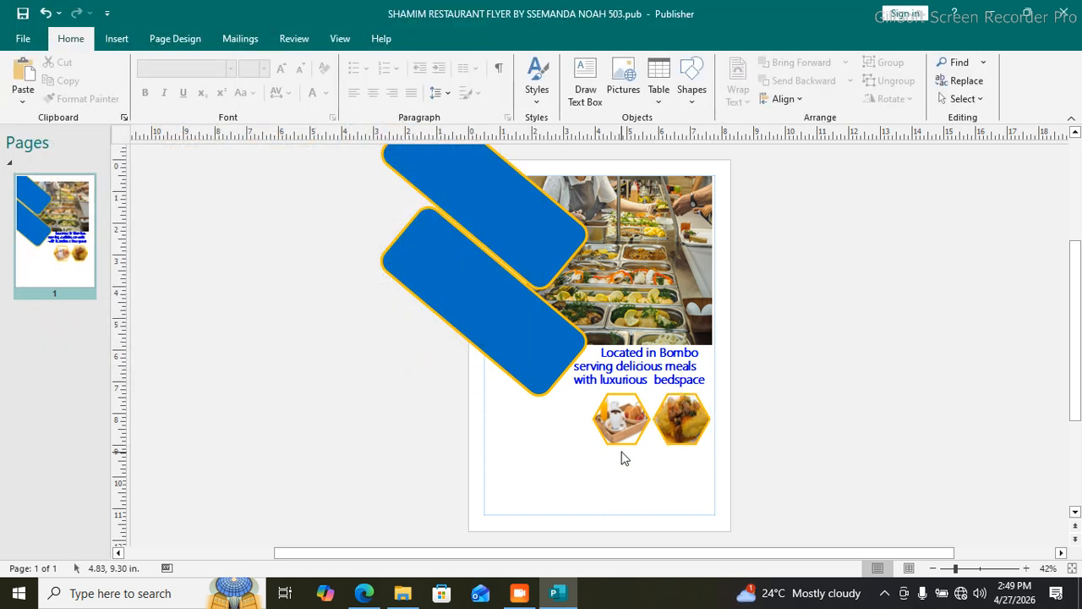
left_click(626, 423)
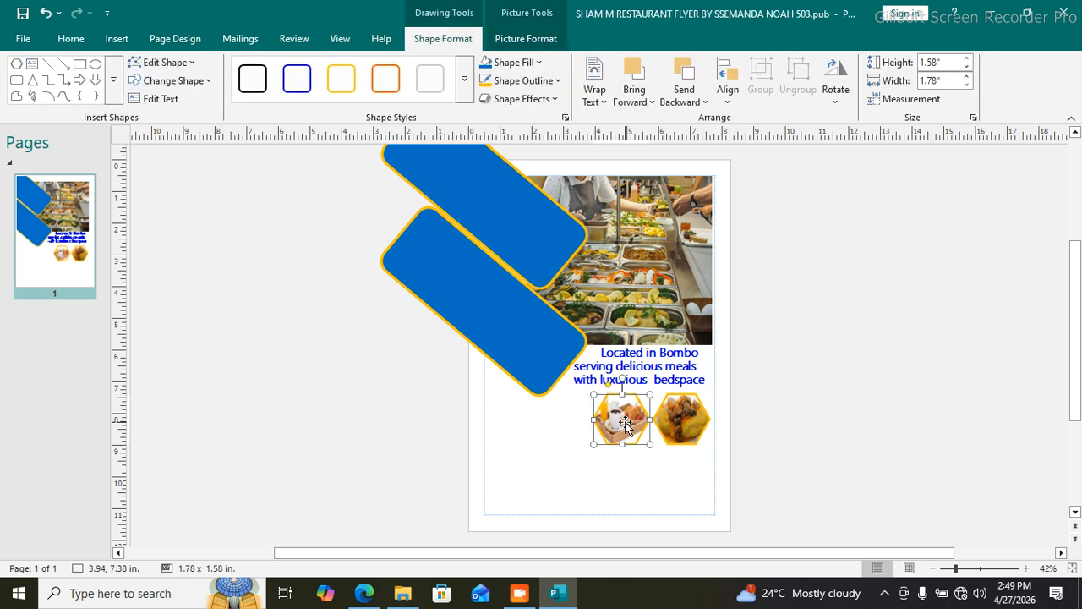
key("ctrl+v")
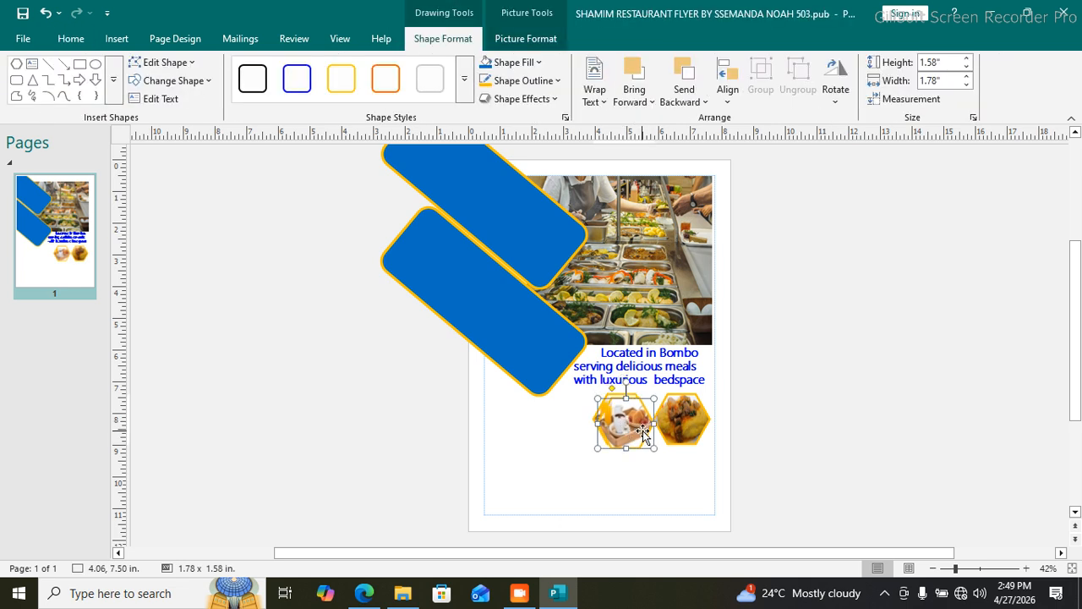
left_click_drag(639, 431, 695, 479)
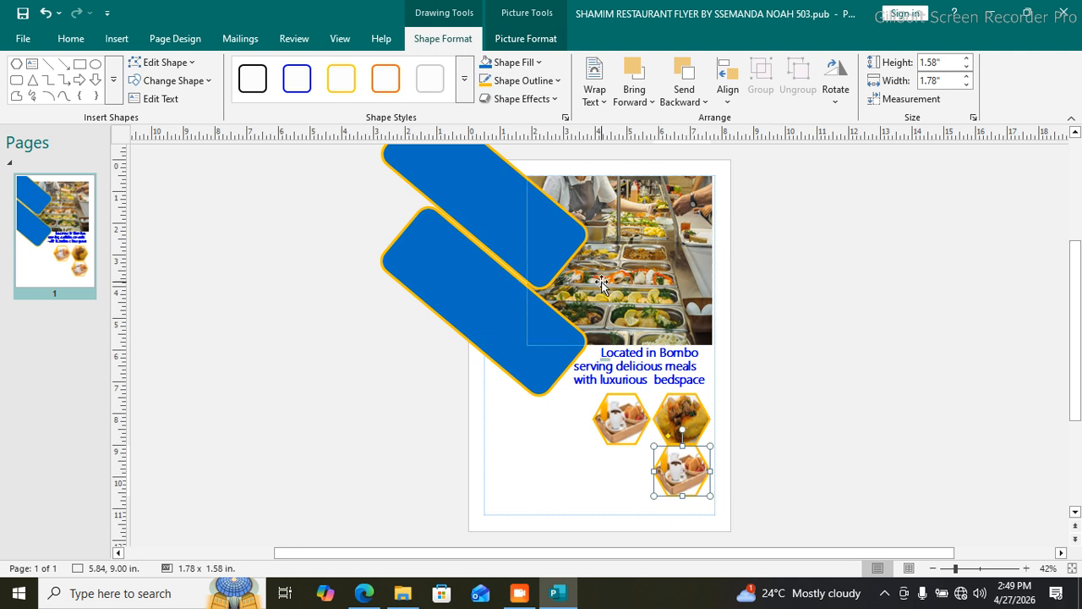
Step: Fill the new lower hexagon with the drinks photo Picture8 - Copy.jpg
left_click(525, 62)
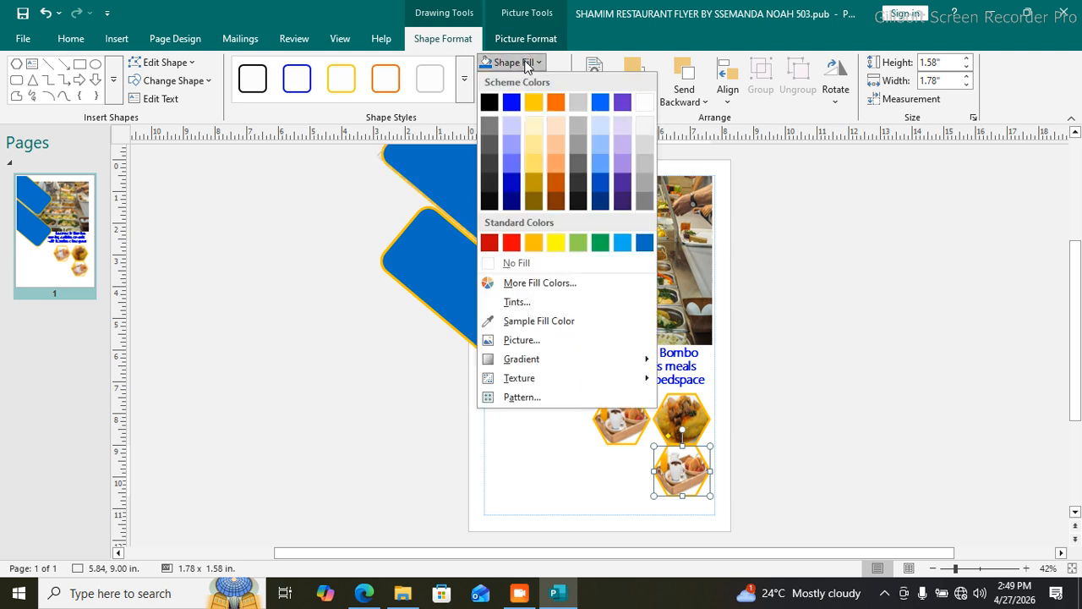
left_click(522, 340)
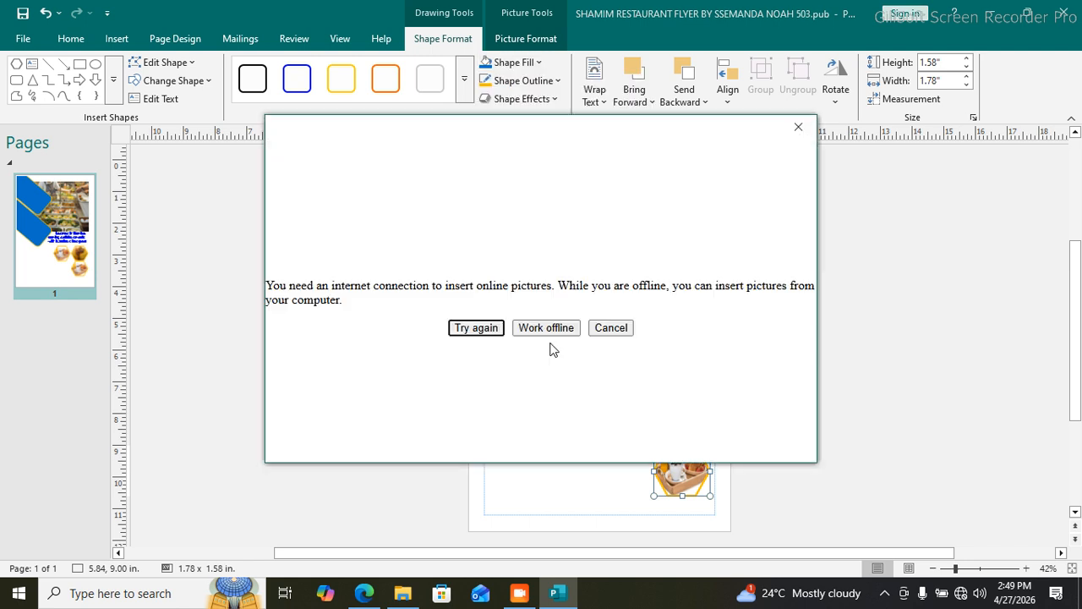
left_click(547, 327)
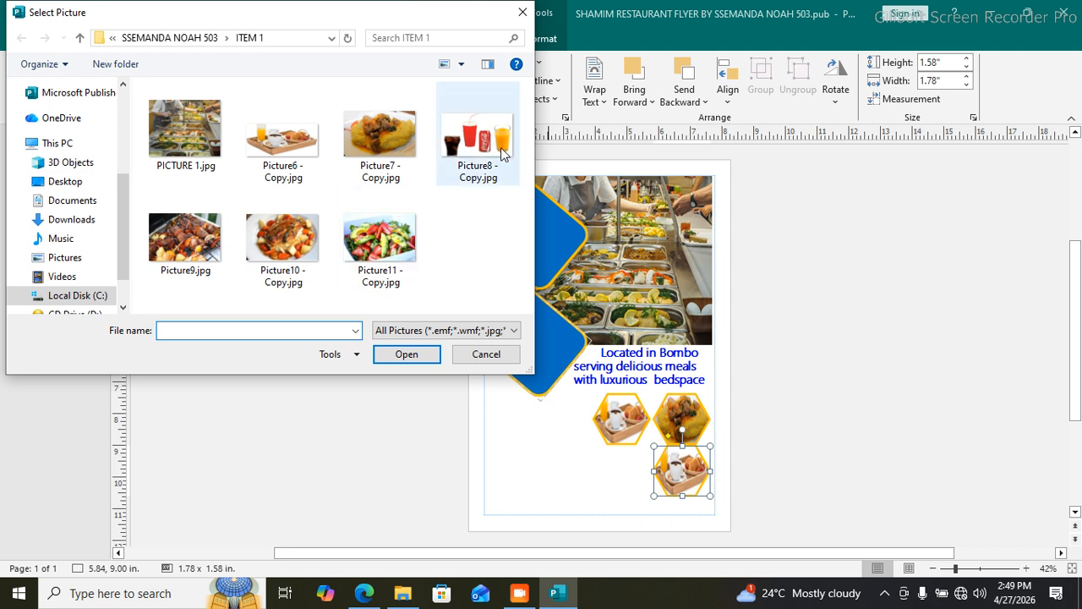
left_click(501, 148)
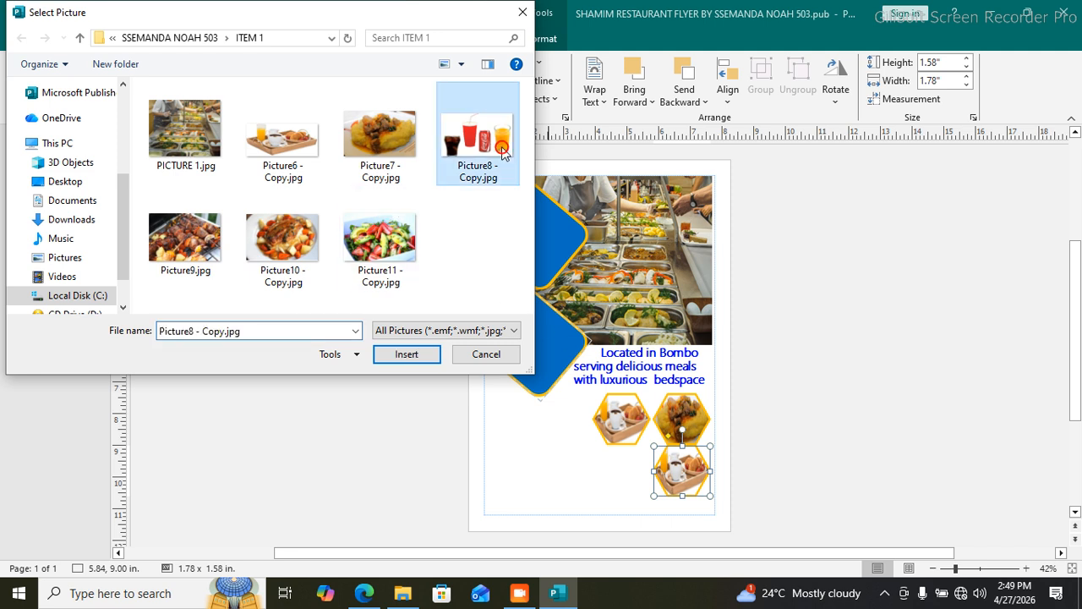
left_click(406, 360)
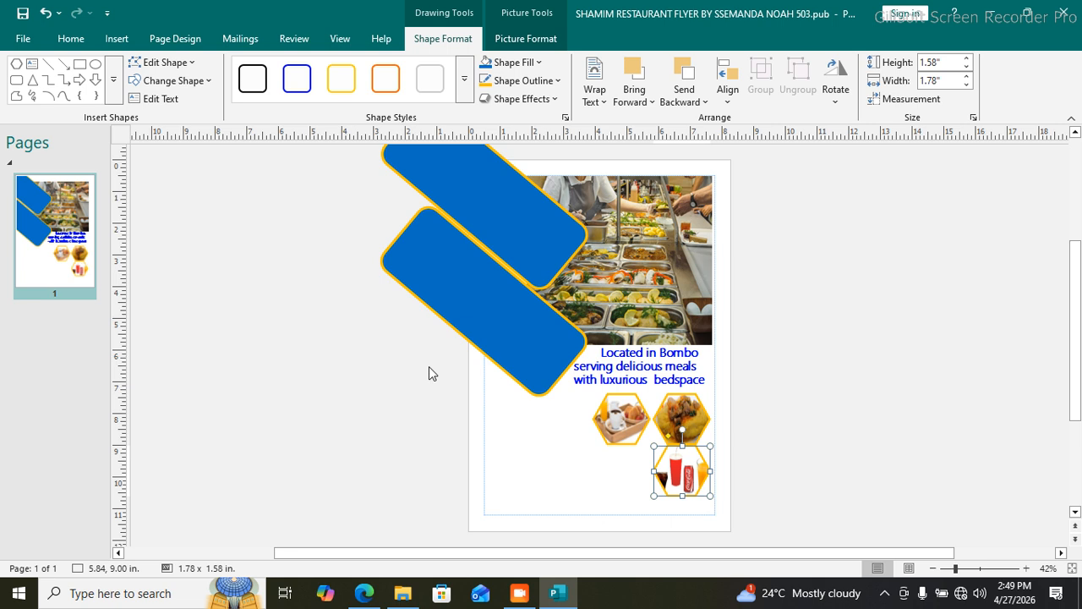
Step: Copy the drinks hexagon into the bottom-left spot of the grid
left_click(649, 479)
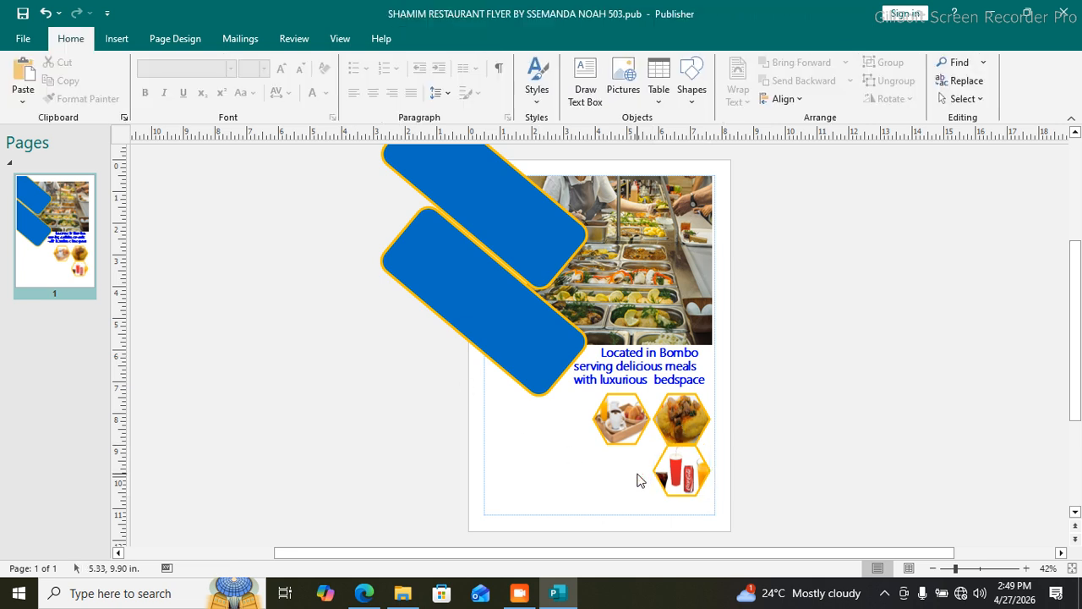
left_click(661, 474)
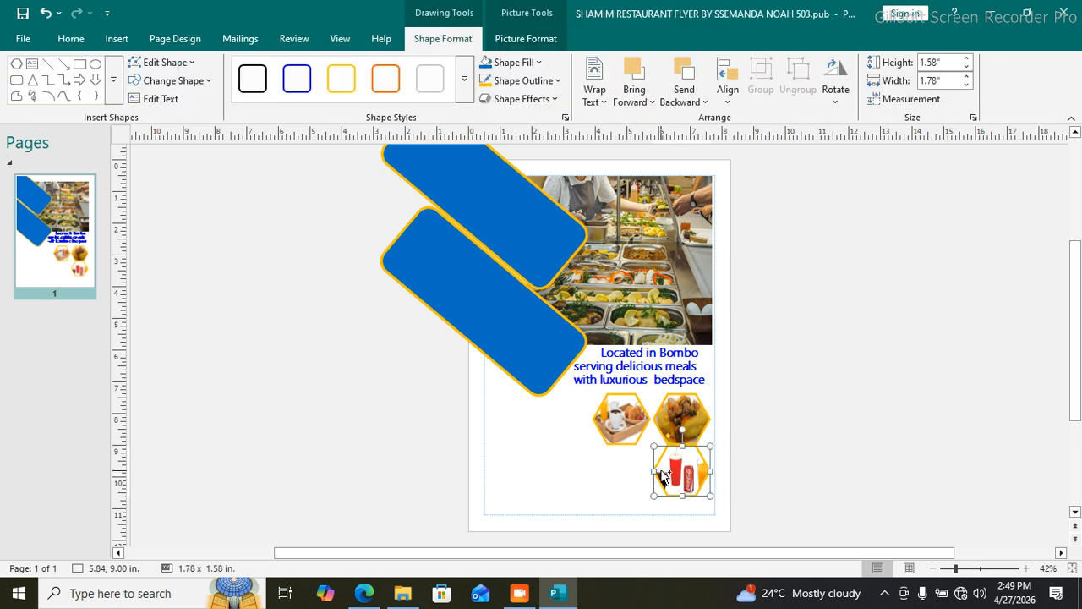
left_click_drag(662, 476, 619, 463)
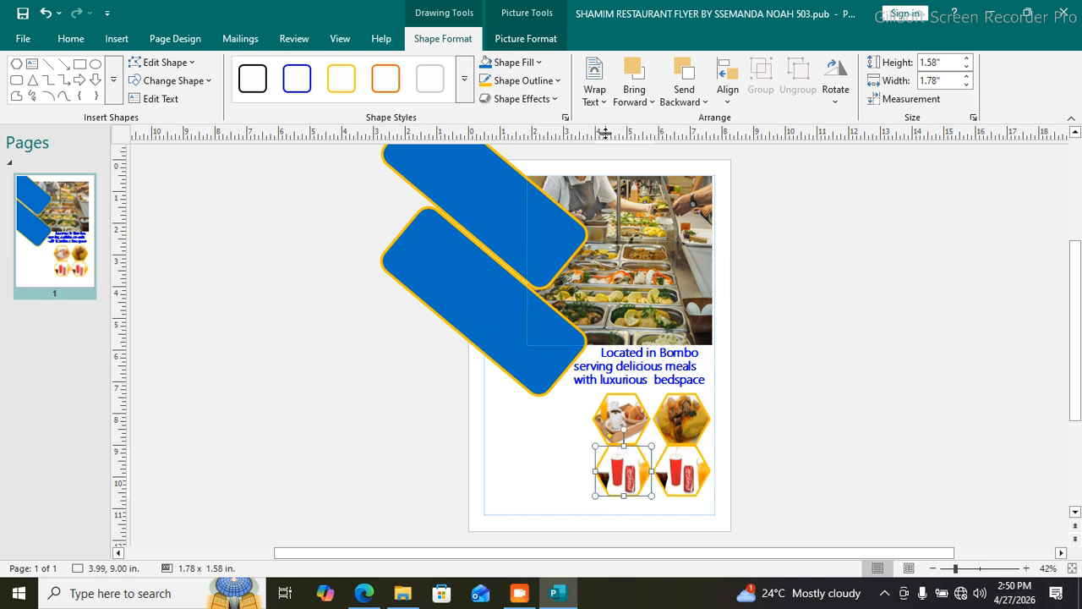
Step: Replace the bottom-left hexagon's fill with the grilled-meat photo Picture9.jpg
left_click(539, 62)
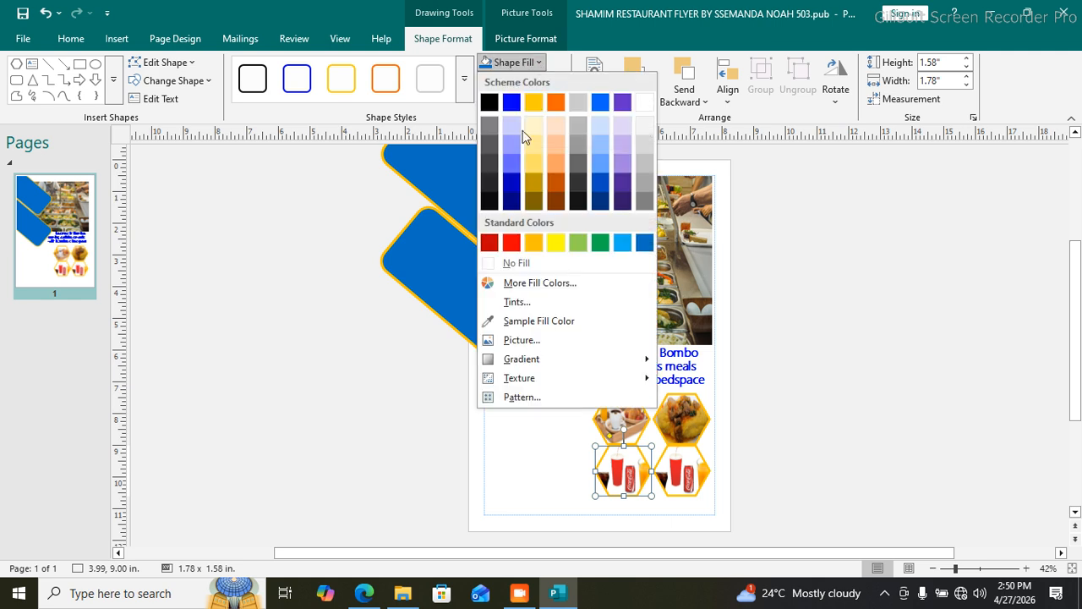
left_click(558, 339)
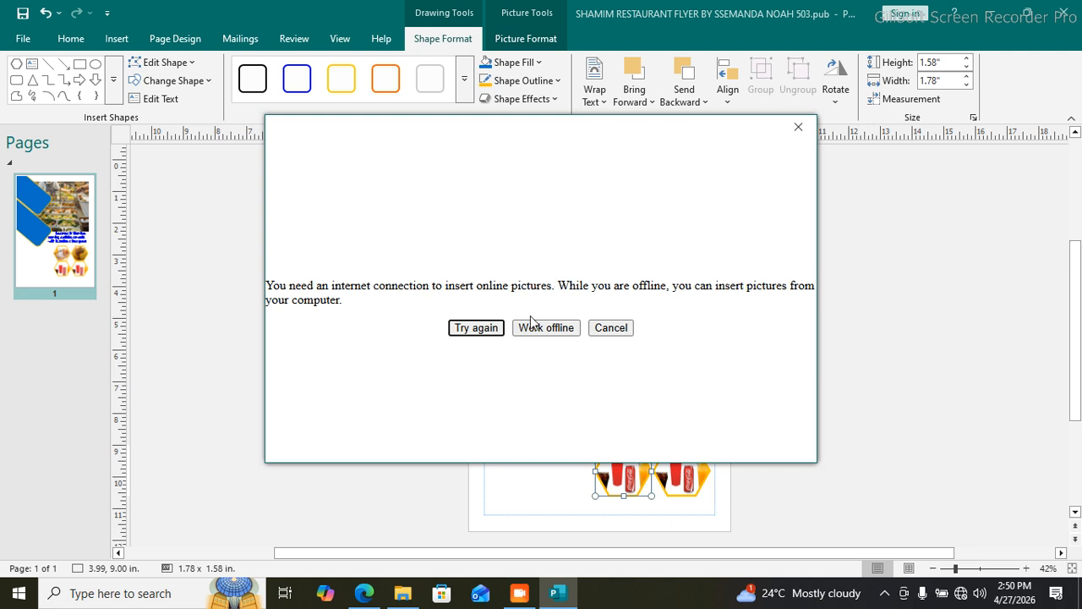
left_click(536, 328)
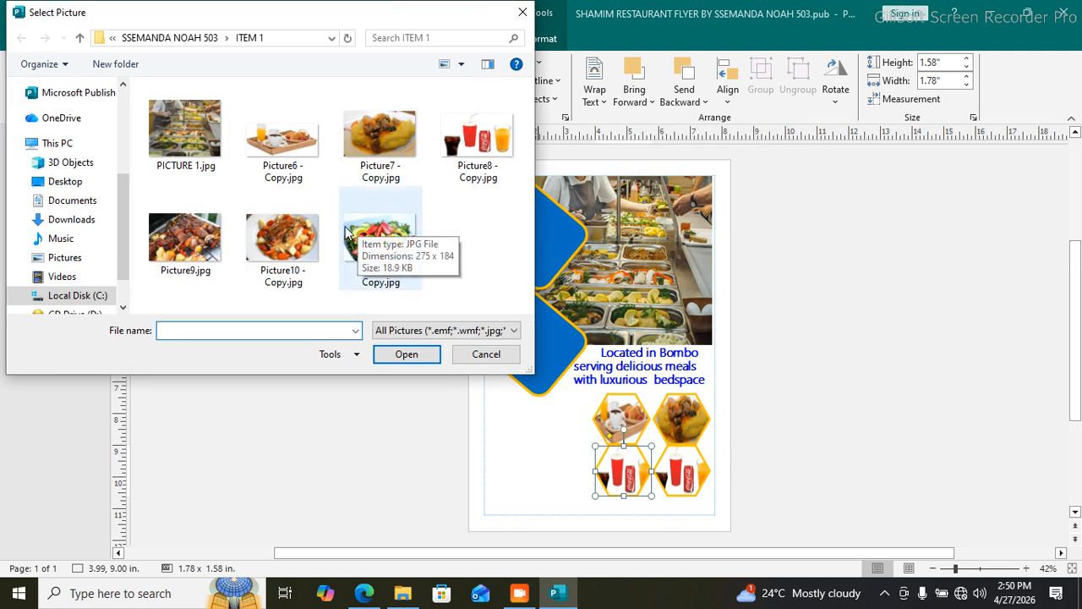
left_click(186, 235)
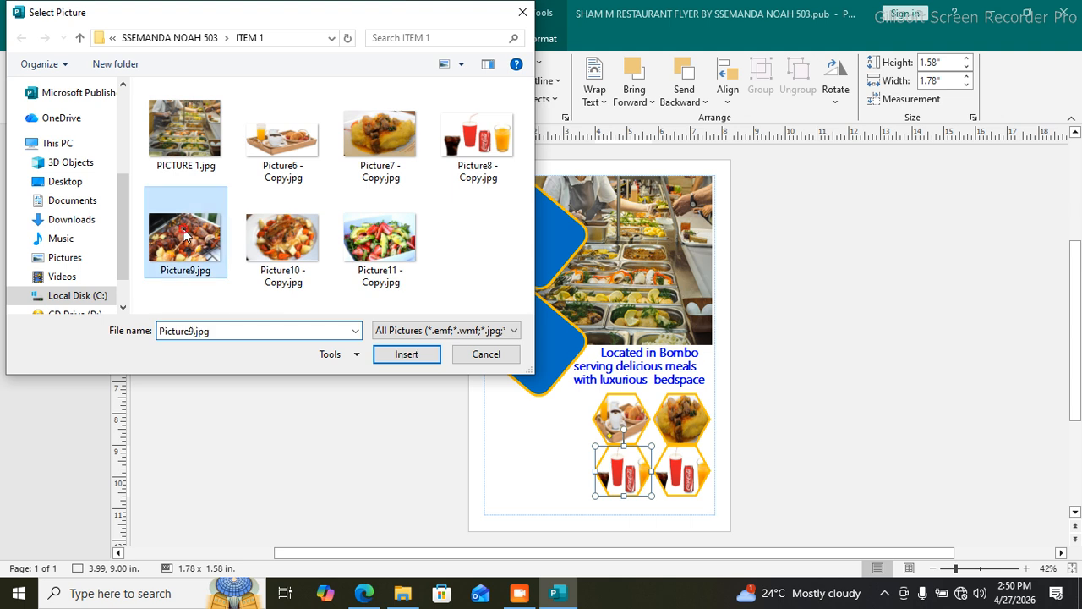
left_click(407, 354)
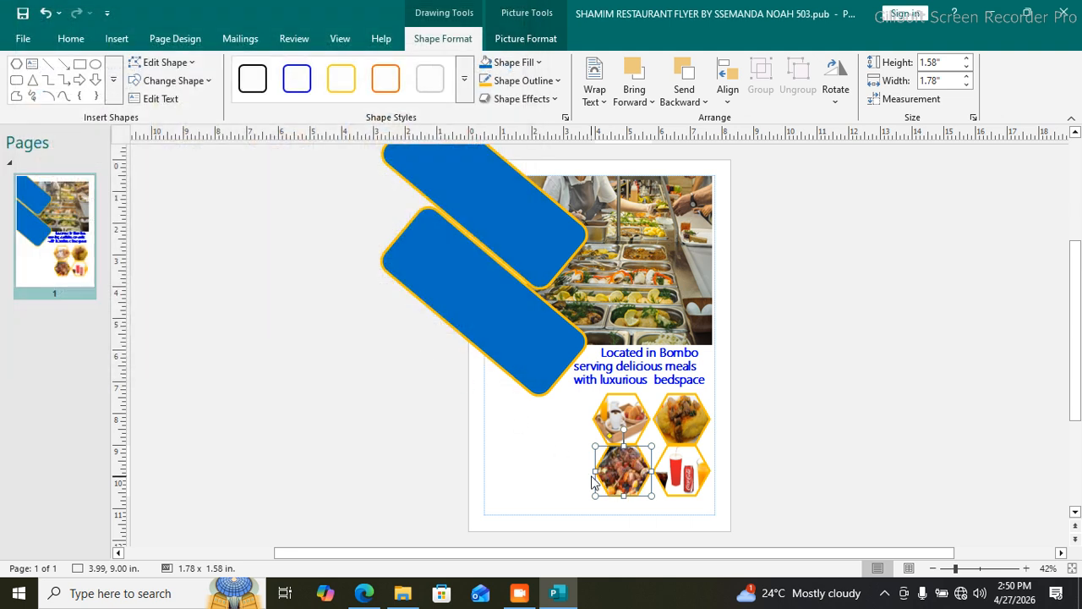
left_click(567, 462)
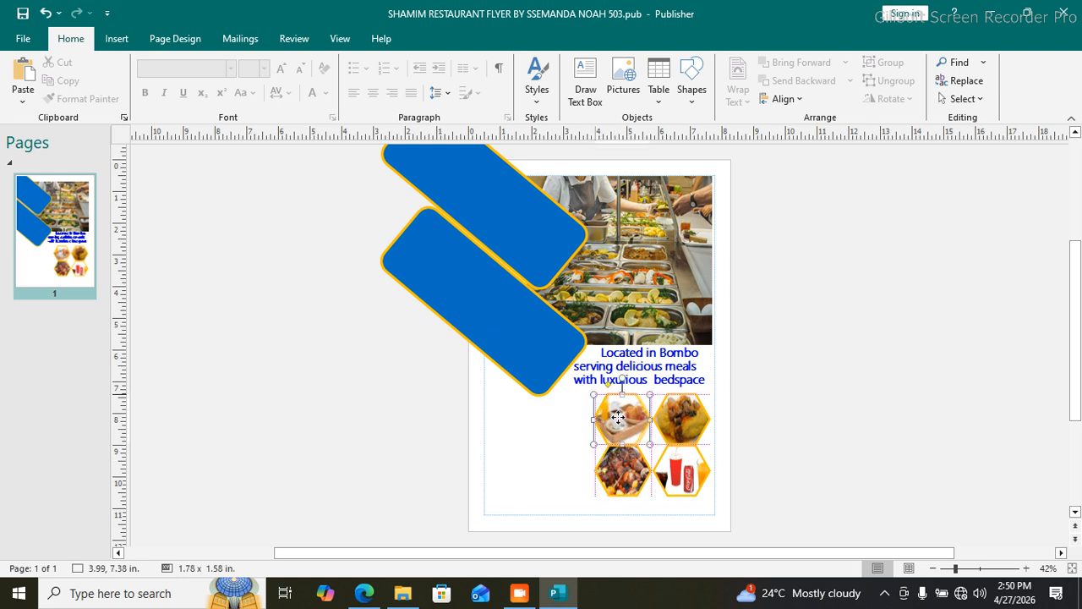
left_click(611, 433)
Step: Shorten the large food photo by raising its bottom edge
left_click(556, 441)
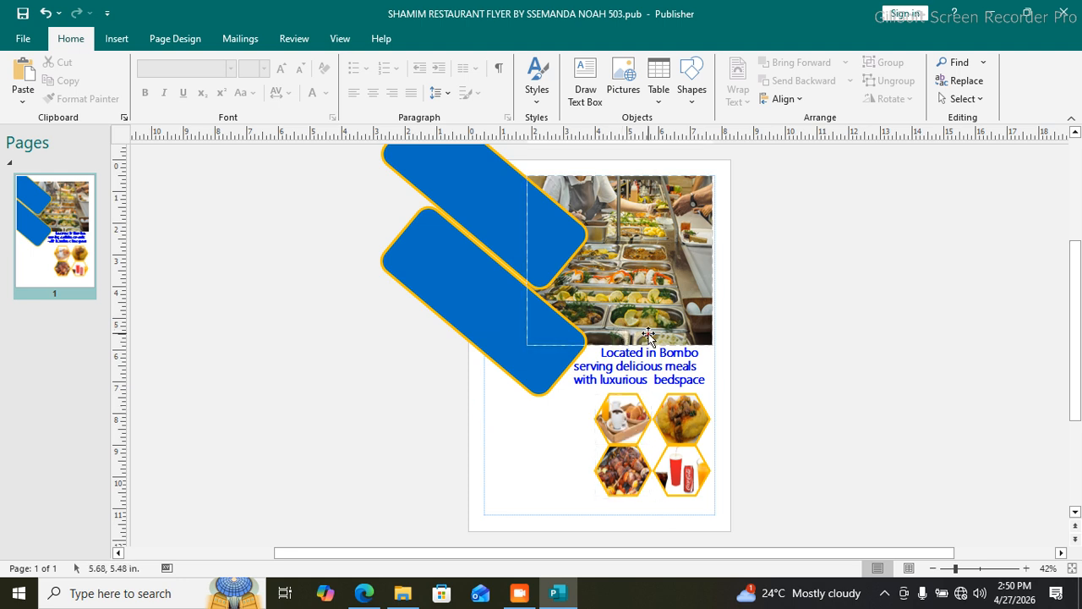
left_click(621, 331)
mouse_move(620, 344)
left_mouse_down()
mouse_move(620, 329)
mouse_move(635, 333)
left_mouse_up()
Step: Move the blue text box and hexagon pictures up beneath the photo
left_click(625, 353)
left_click_drag(640, 377, 670, 393)
left_click_drag(677, 457, 628, 453)
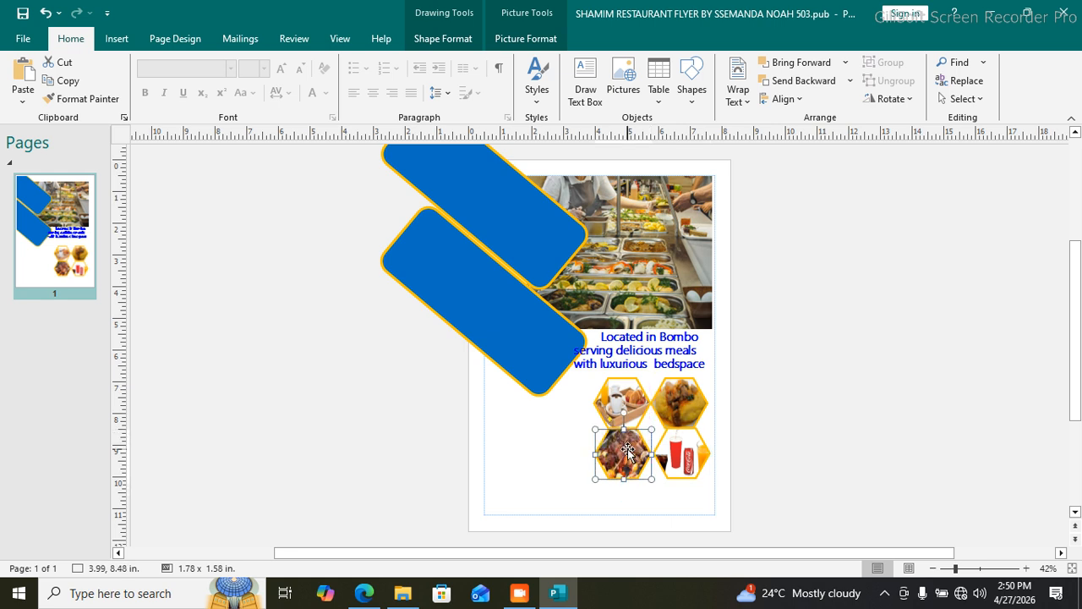
left_click(569, 448)
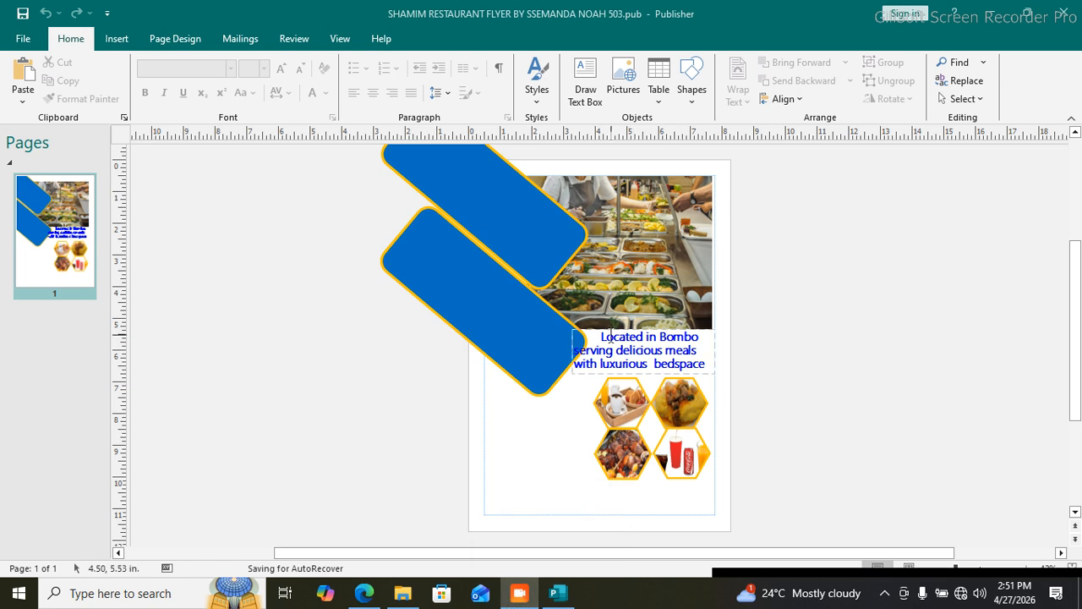
Step: Widen and reposition the 'Located in Bombo' text box
left_click(586, 350)
left_click(576, 351)
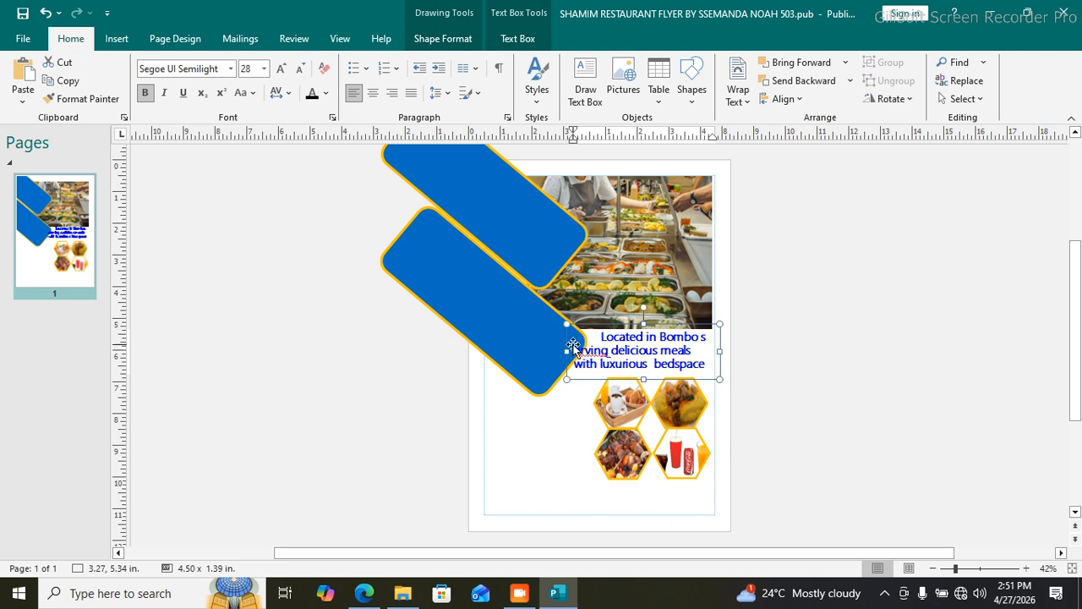
left_click_drag(592, 326, 605, 336)
left_click(565, 409)
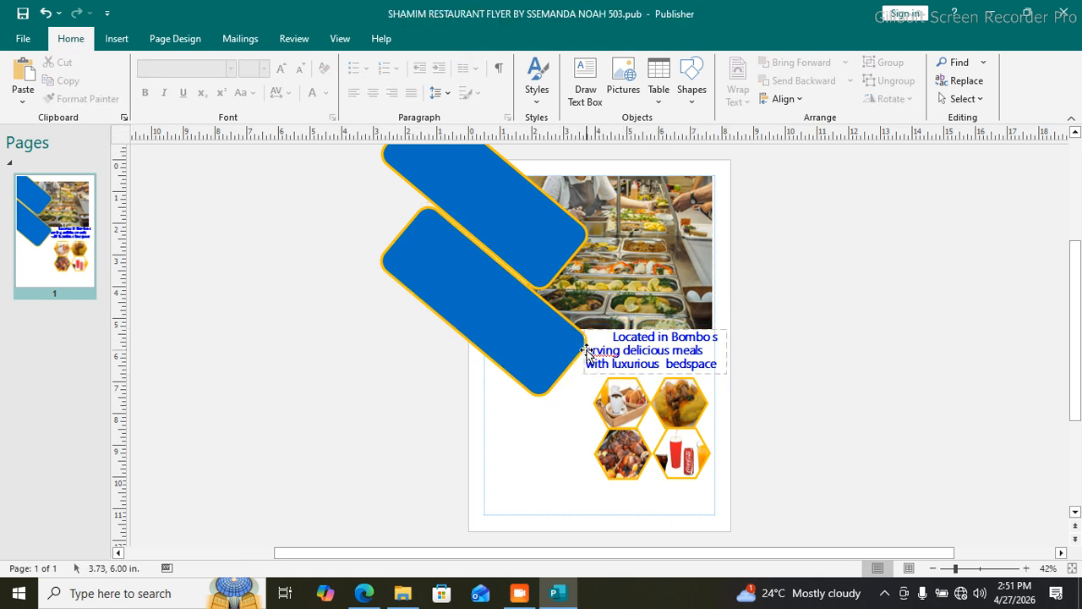
left_click(582, 349)
left_click_drag(585, 351, 572, 351)
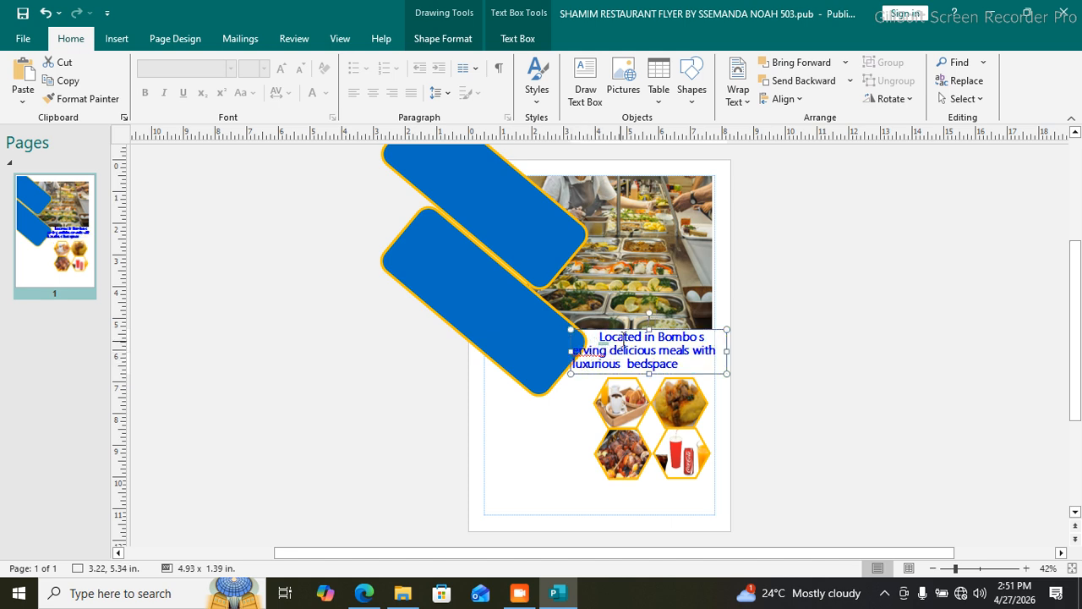
left_click_drag(673, 330, 680, 332)
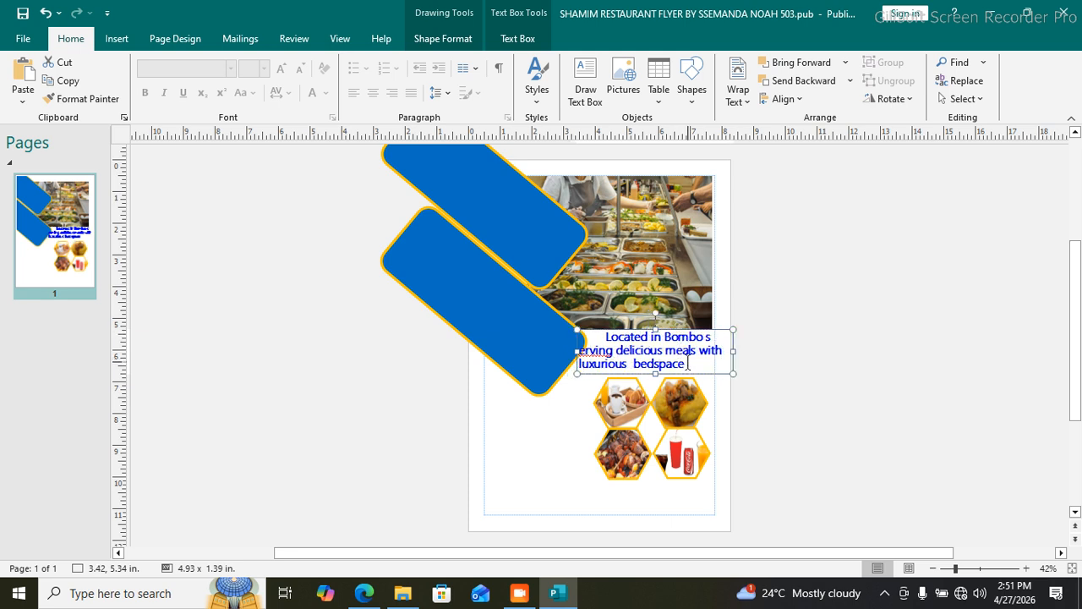
Step: Make all the caption text 26 pt and centred
triple_click(685, 355)
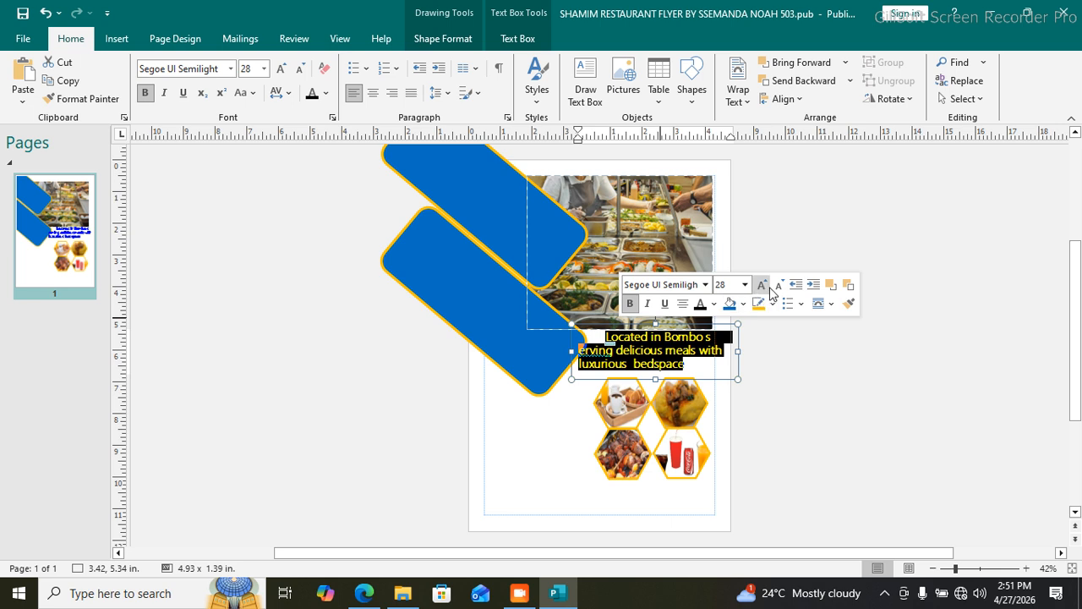
left_click(779, 286)
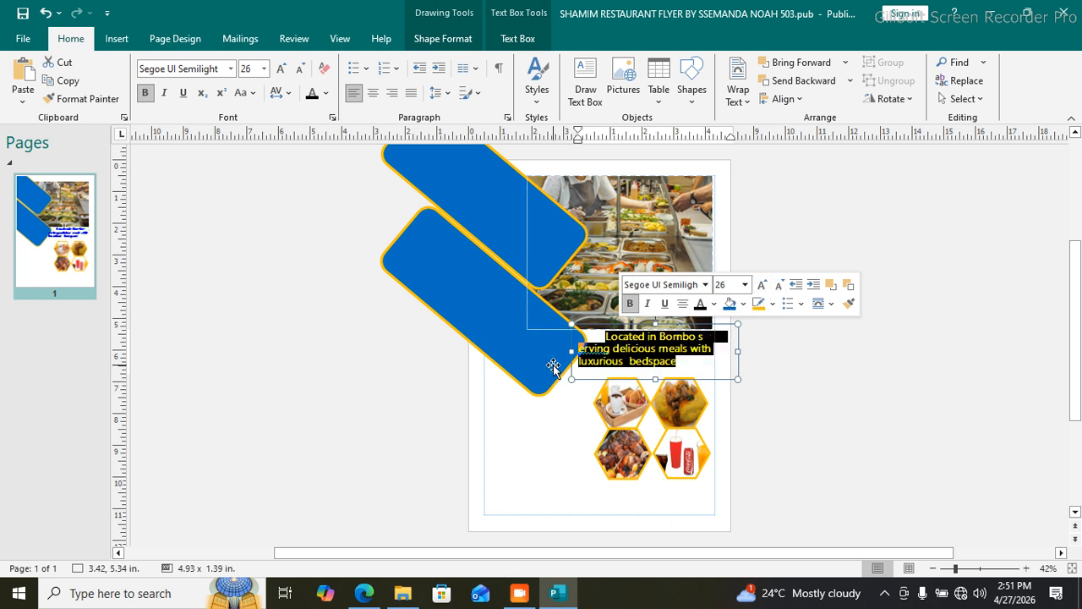
left_click(683, 304)
left_click(573, 414)
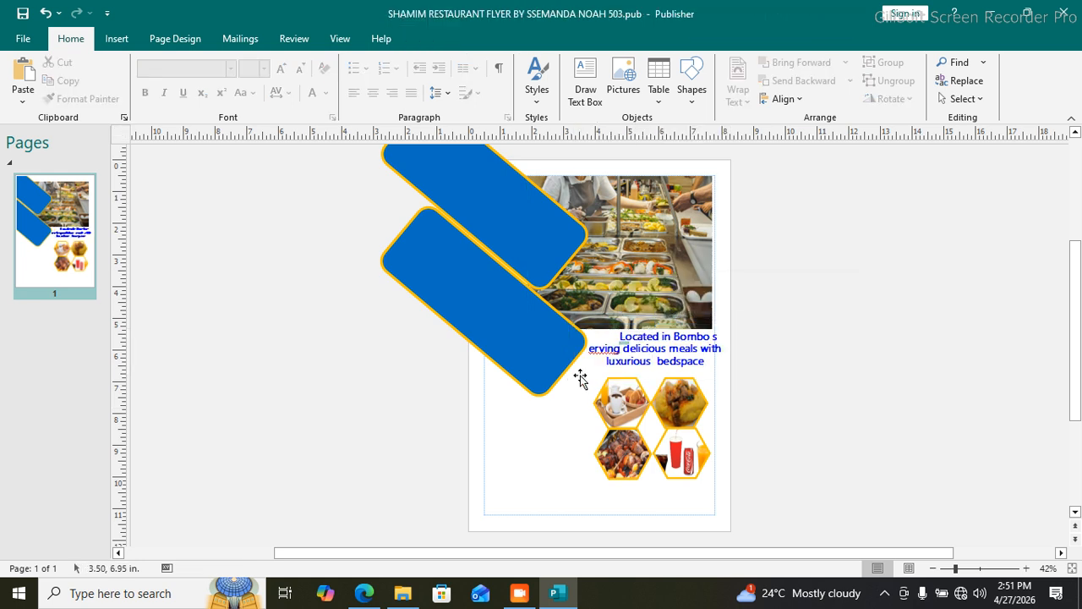
Step: Capitalise the second line so it begins with 'Serving'
left_click(587, 351)
type("S")
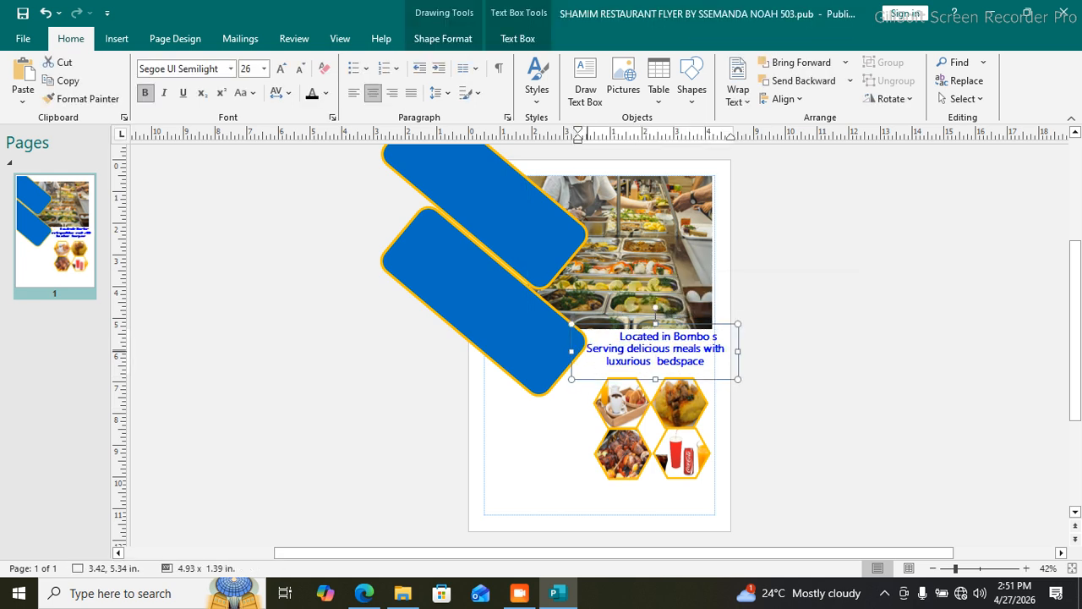
left_click(566, 413)
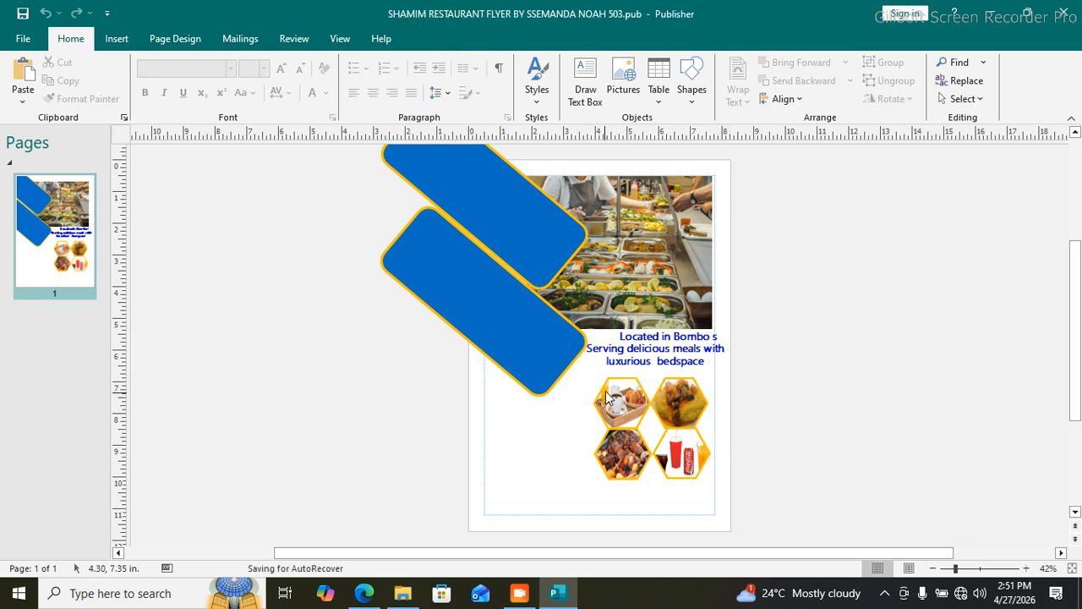
left_click(634, 347)
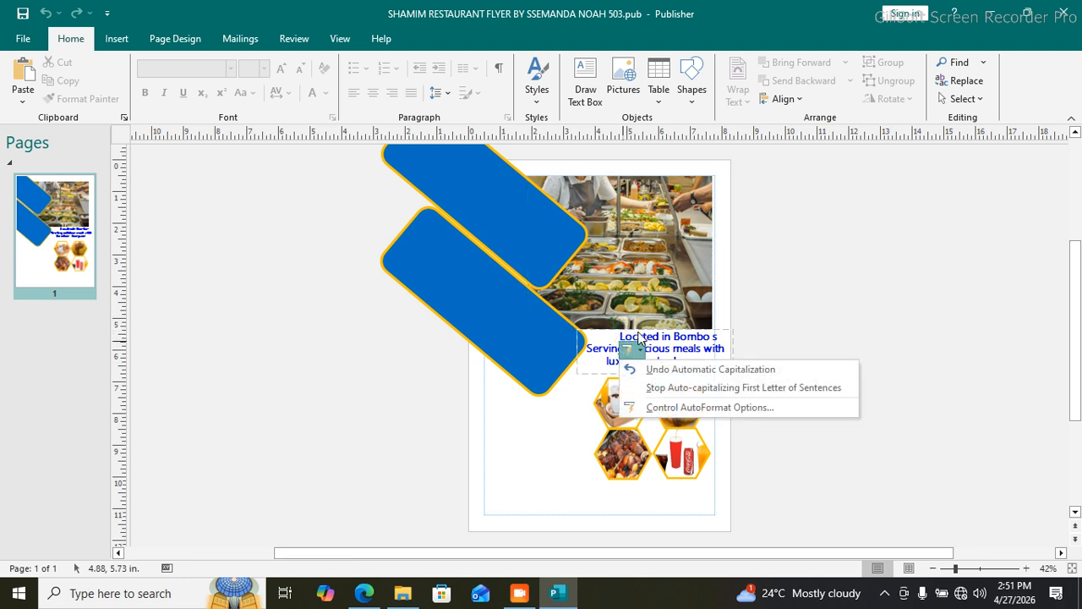
left_click(640, 338)
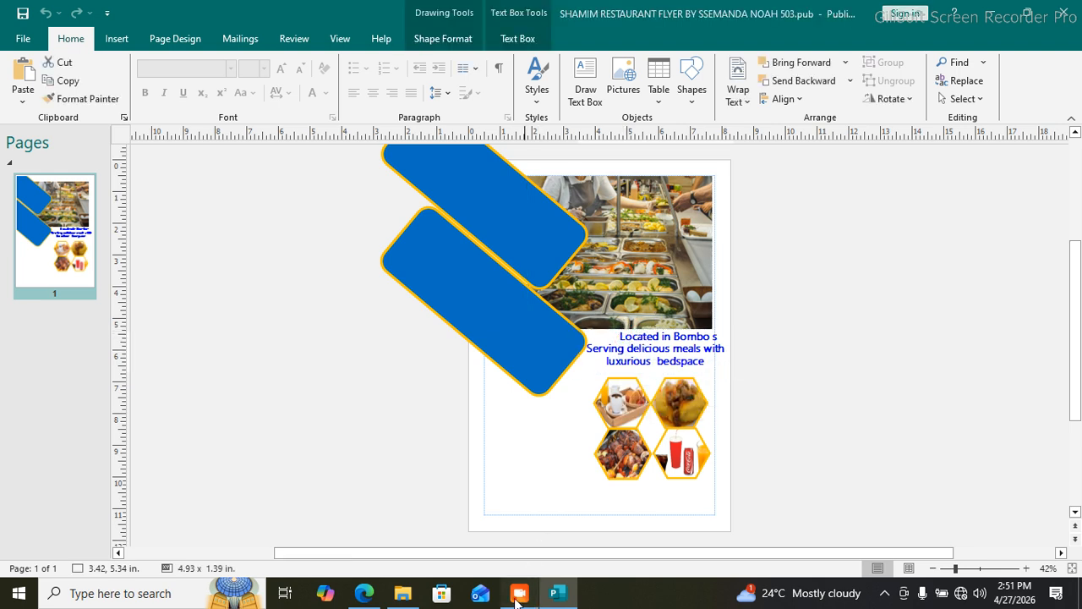
left_click(795, 557)
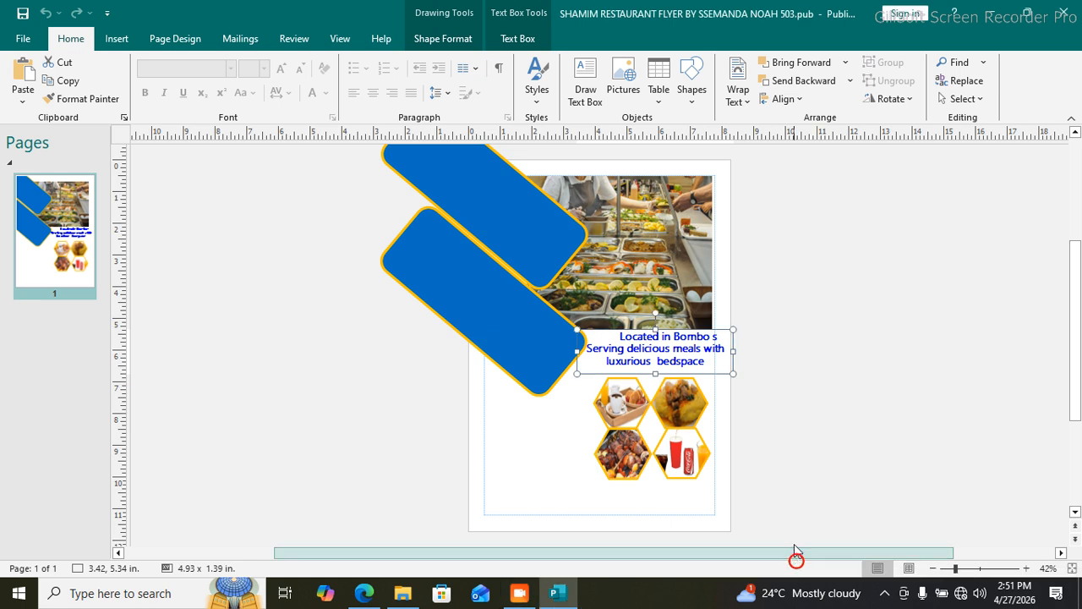
left_click(519, 596)
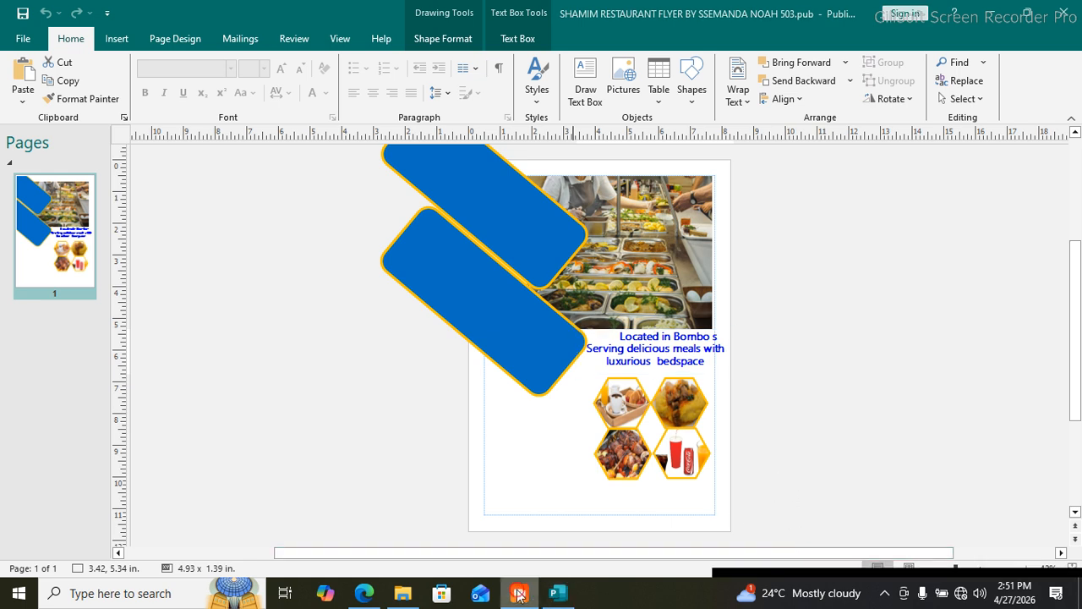
left_click_drag(750, 569, 726, 433)
left_click(1079, 555)
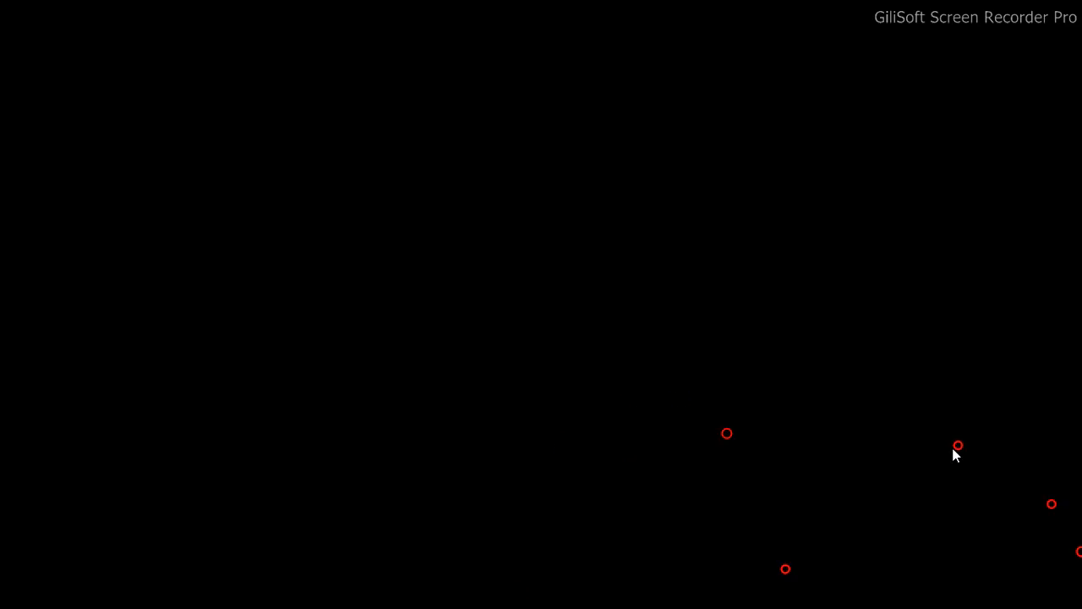